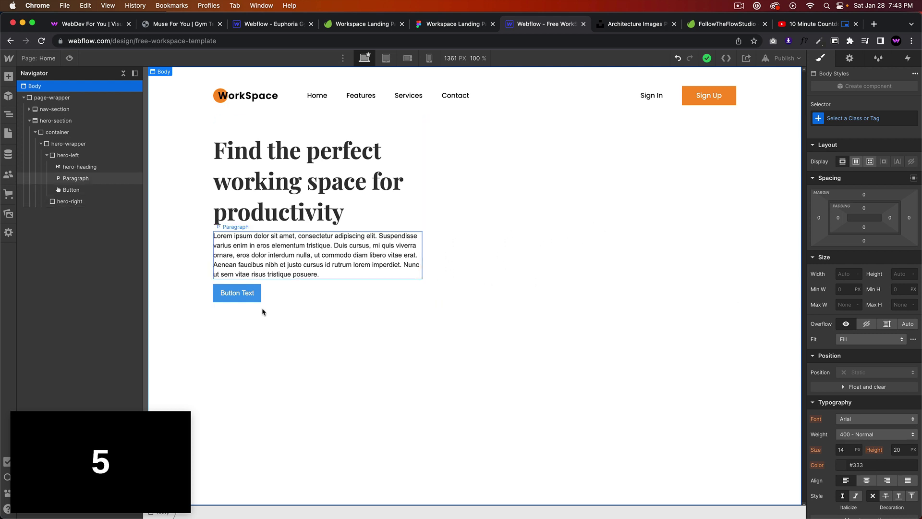
# - Compare with Figma, then give the All H1 Headings style, including the hero heading, a darker text colour
pyautogui.moveTo(112, 467)
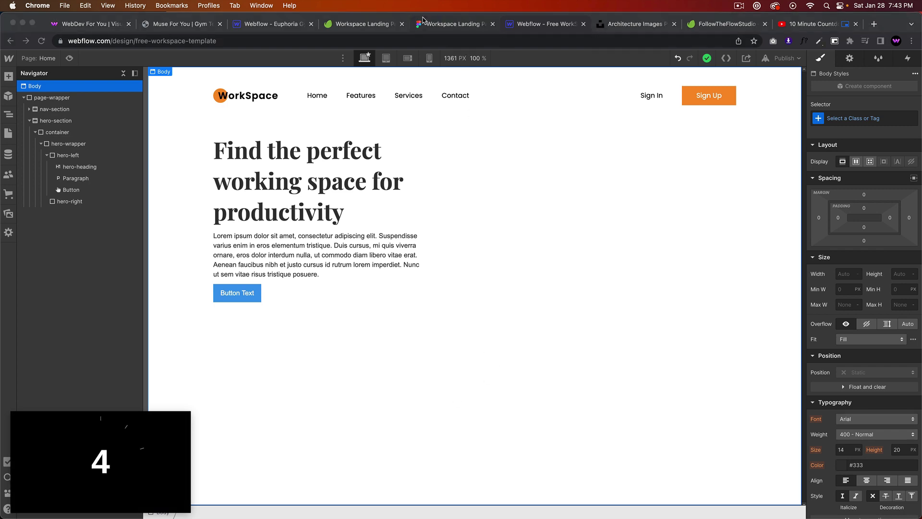
pyautogui.click(439, 25)
pyautogui.moveTo(111, 452)
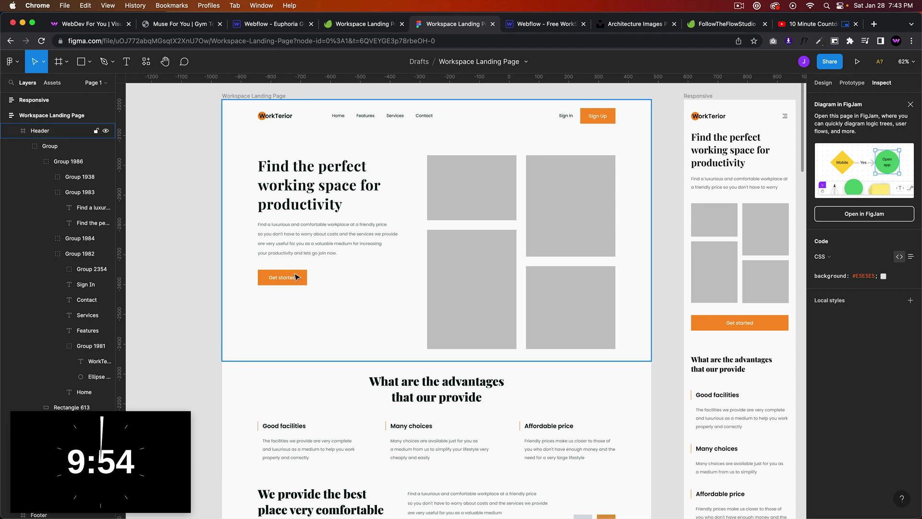
pyautogui.click(531, 25)
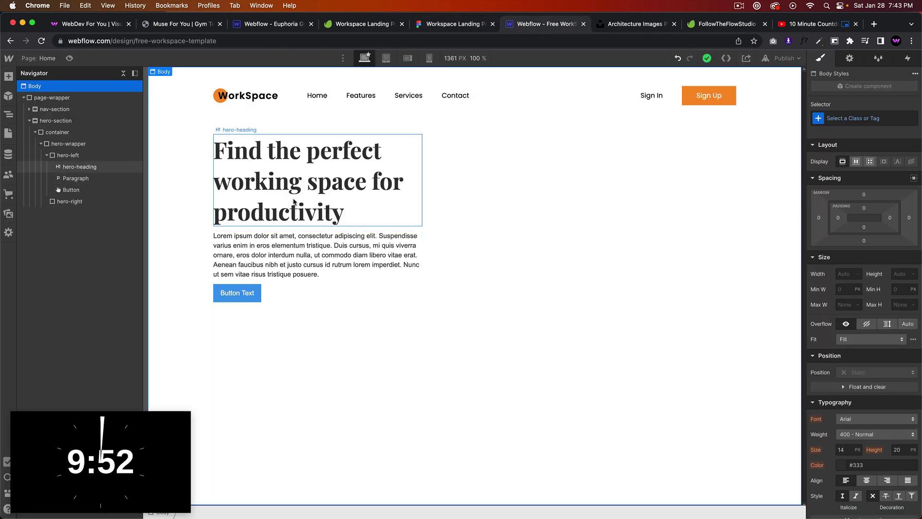
pyautogui.click(302, 172)
pyautogui.scroll(-1, 865, 210)
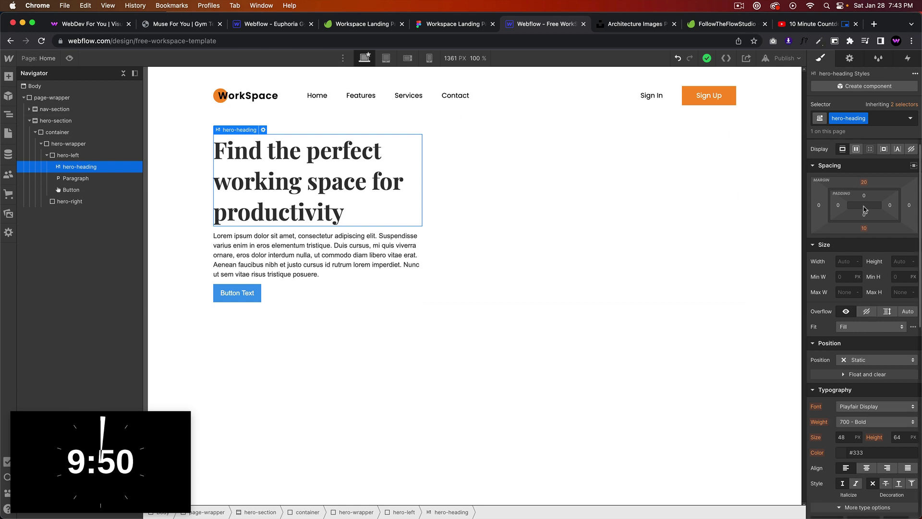
pyautogui.click(896, 120)
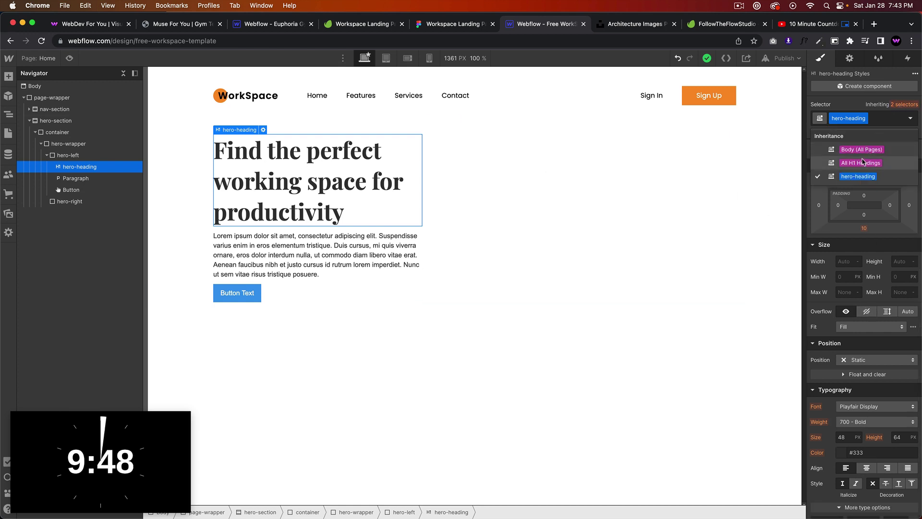
pyautogui.click(864, 160)
pyautogui.scroll(-4, 867, 322)
pyautogui.click(845, 285)
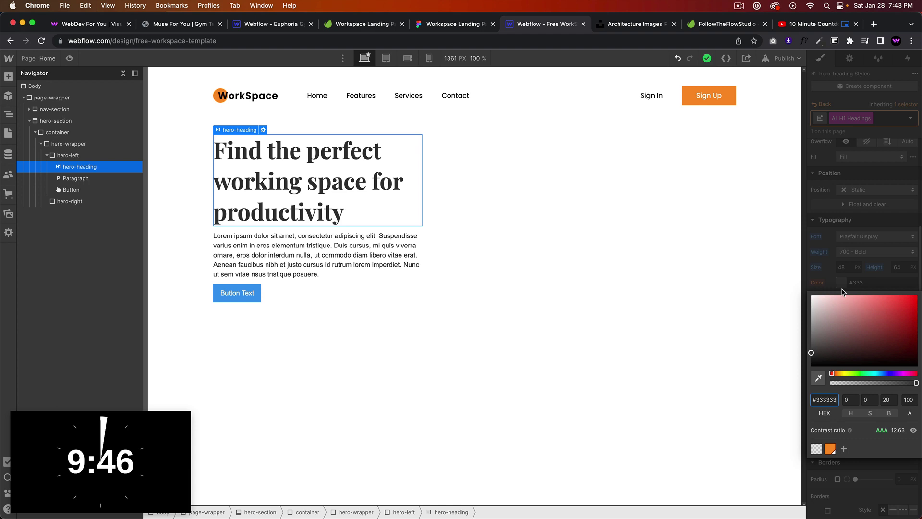
pyautogui.click(827, 332)
# - Select the hero paragraph and inspect its text layer in the Figma design
pyautogui.click(381, 251)
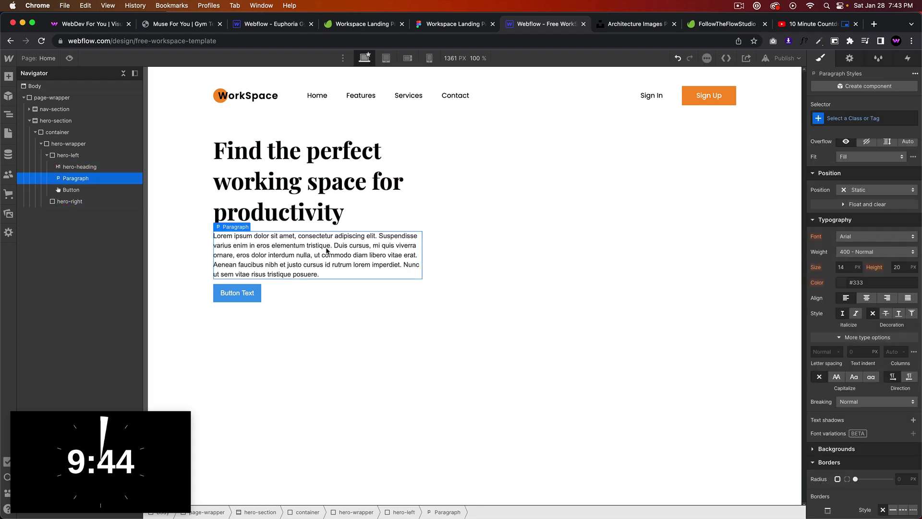
pyautogui.click(451, 24)
pyautogui.click(313, 230)
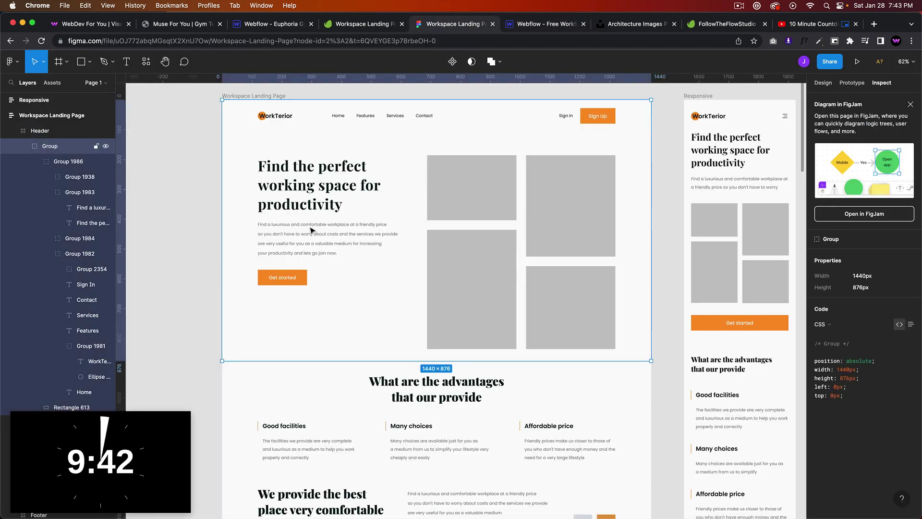
pyautogui.doubleClick(315, 228)
pyautogui.doubleClick(315, 228)
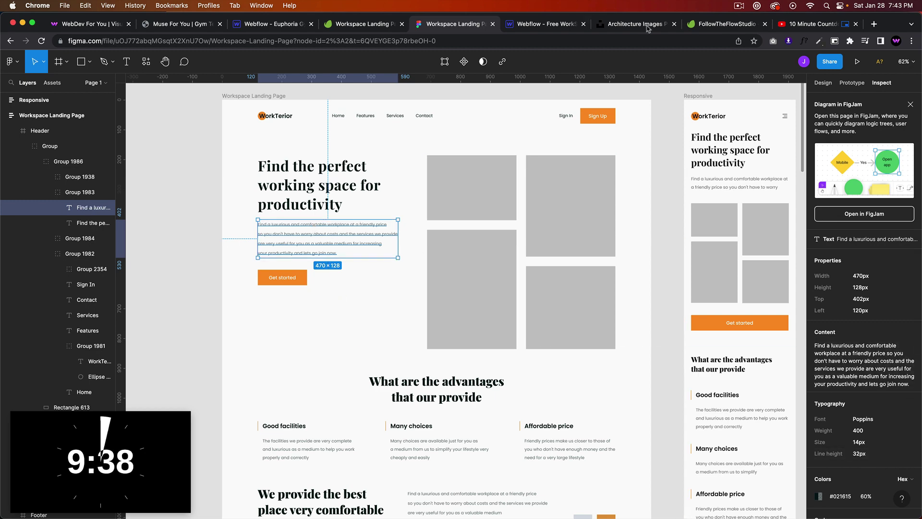
pyautogui.click(544, 24)
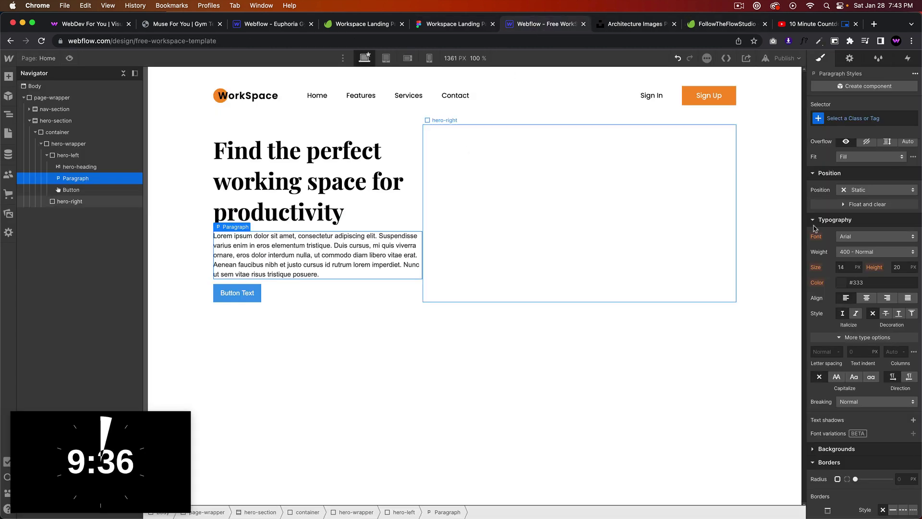
pyautogui.click(434, 24)
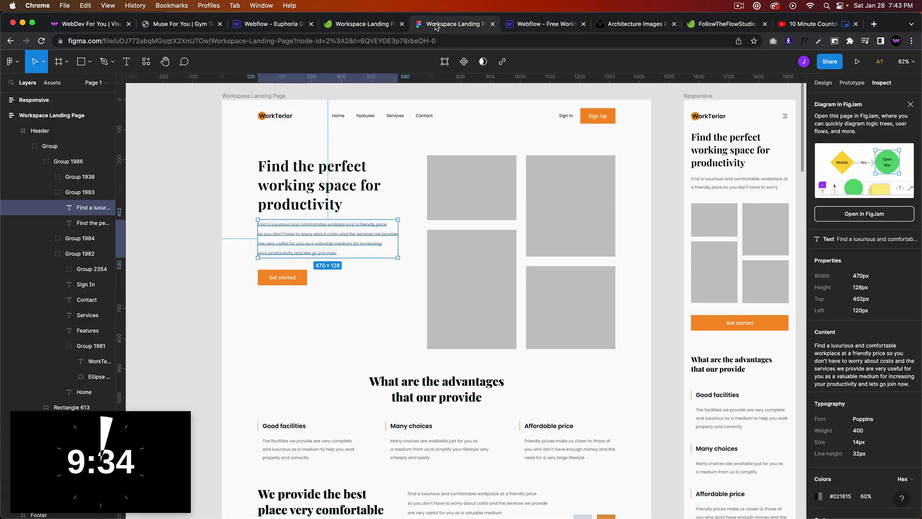
pyautogui.scroll(-5, 410, 294)
pyautogui.click(548, 26)
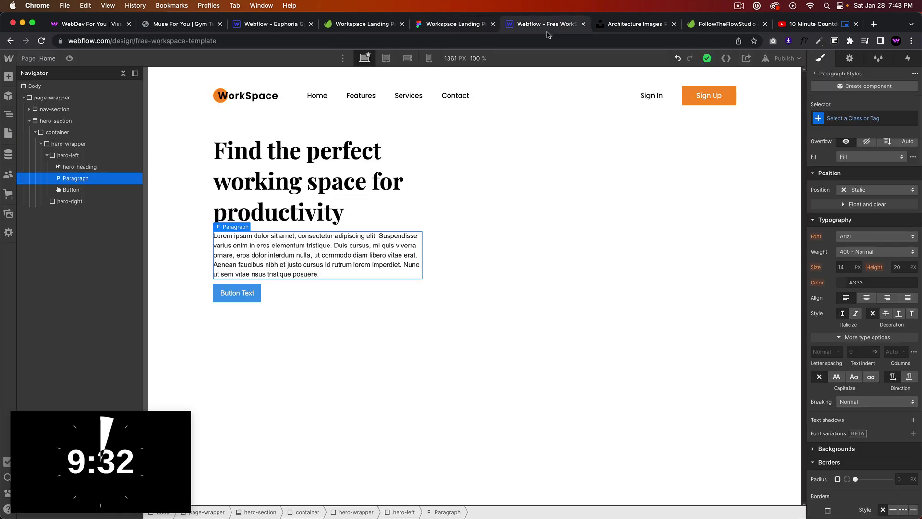
# - Set the All Paragraphs style to Poppins with a 32 px line height
pyautogui.click(883, 124)
pyautogui.click(841, 175)
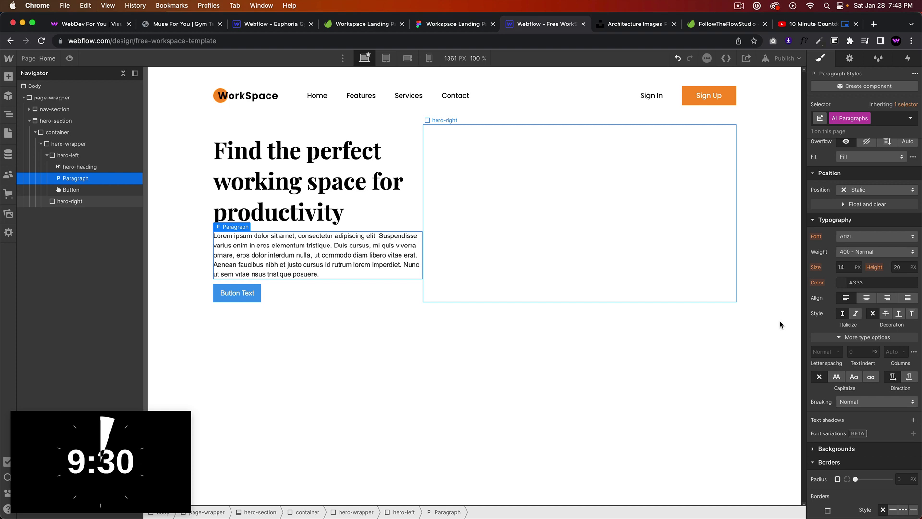
pyautogui.scroll(-2, 856, 372)
pyautogui.click(860, 198)
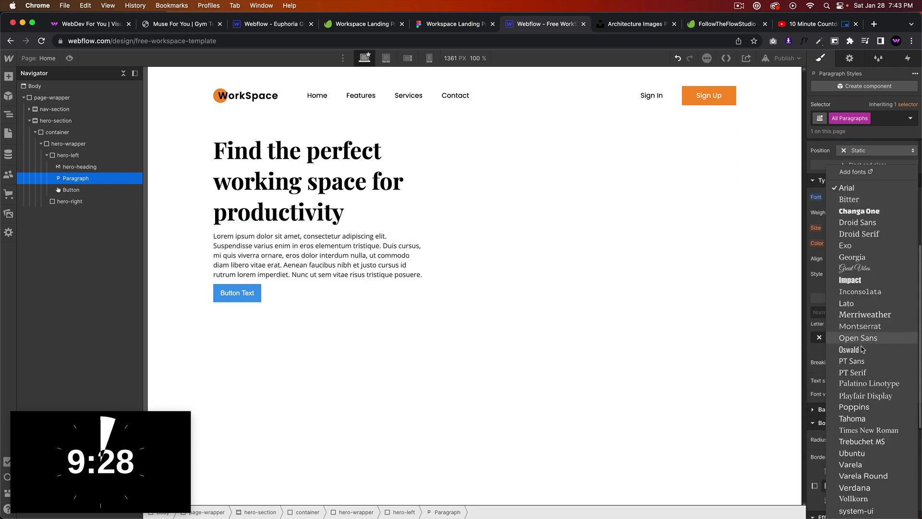
pyautogui.click(865, 408)
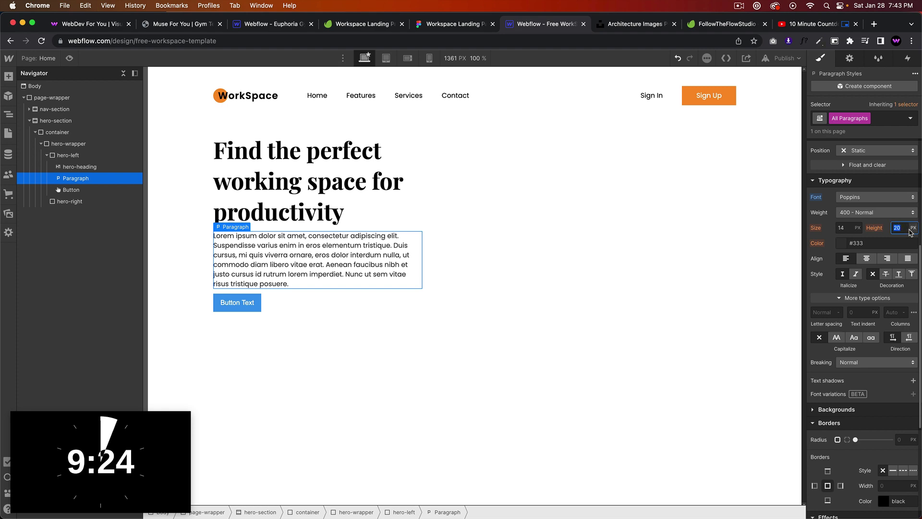
pyautogui.write('32')
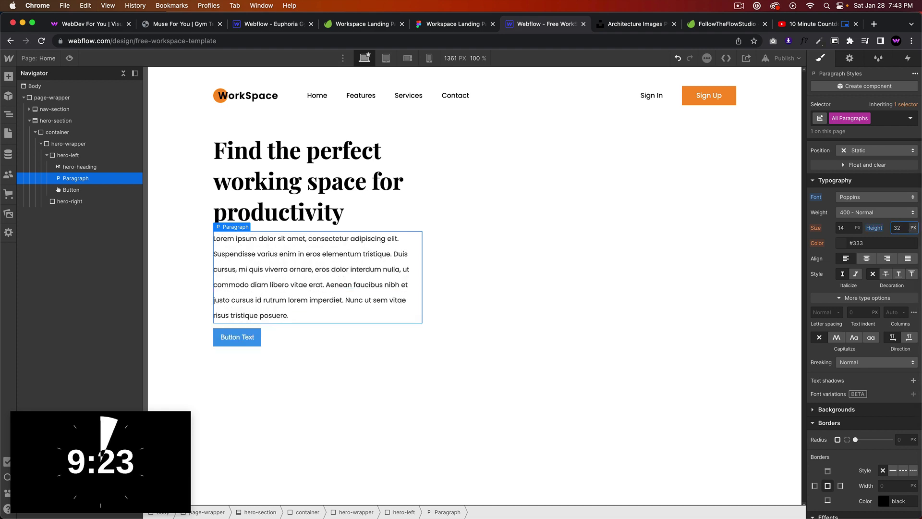
# - Paste the Figma paragraph colour rgba(2, 22, 21, 0.6) and save it as swatch 'Black'
pyautogui.click(446, 24)
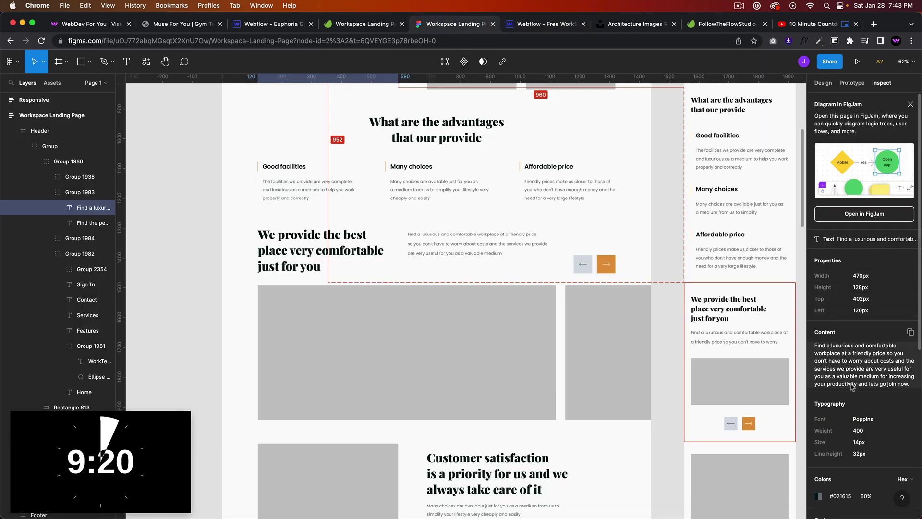
pyautogui.scroll(-2, 855, 384)
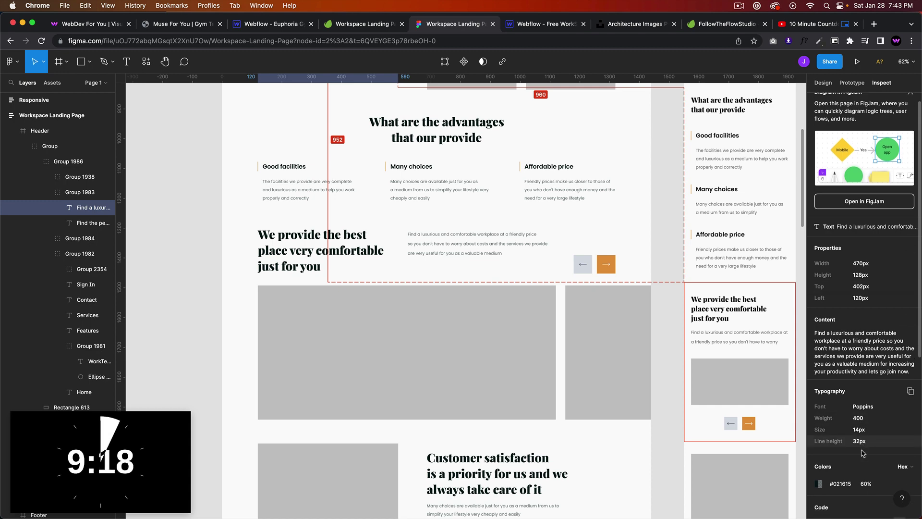
pyautogui.click(843, 476)
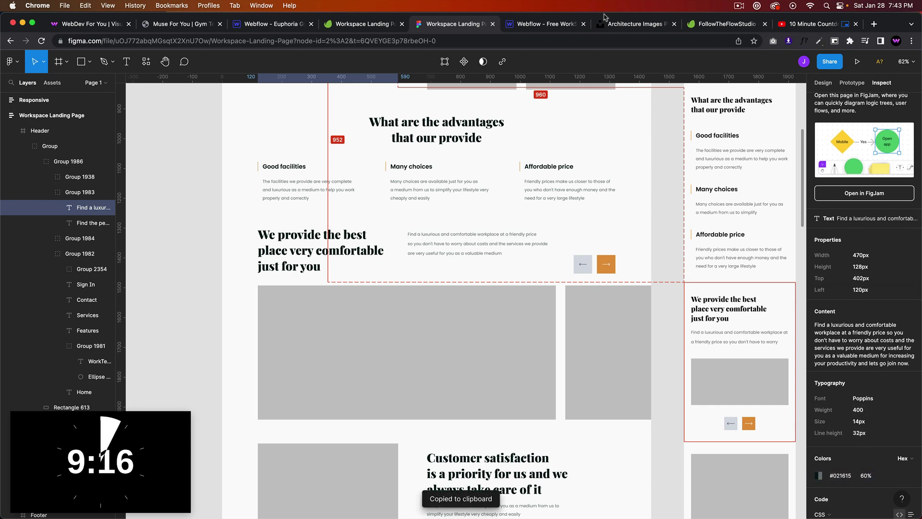
pyautogui.click(537, 22)
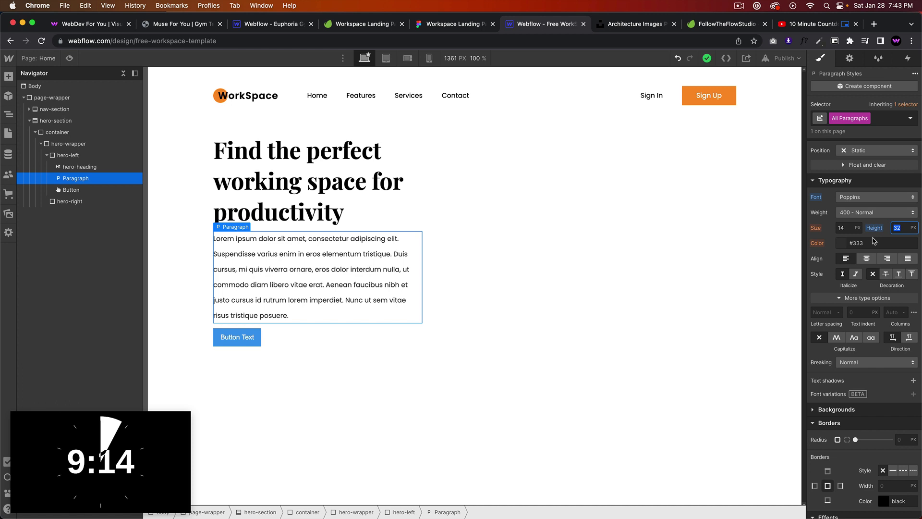
pyautogui.click(834, 243)
pyautogui.press('cmd+v')
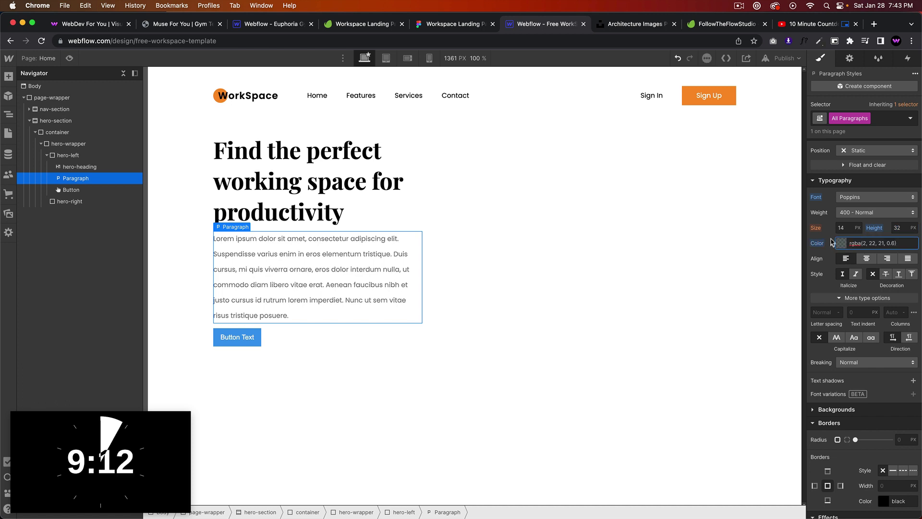
pyautogui.click(848, 243)
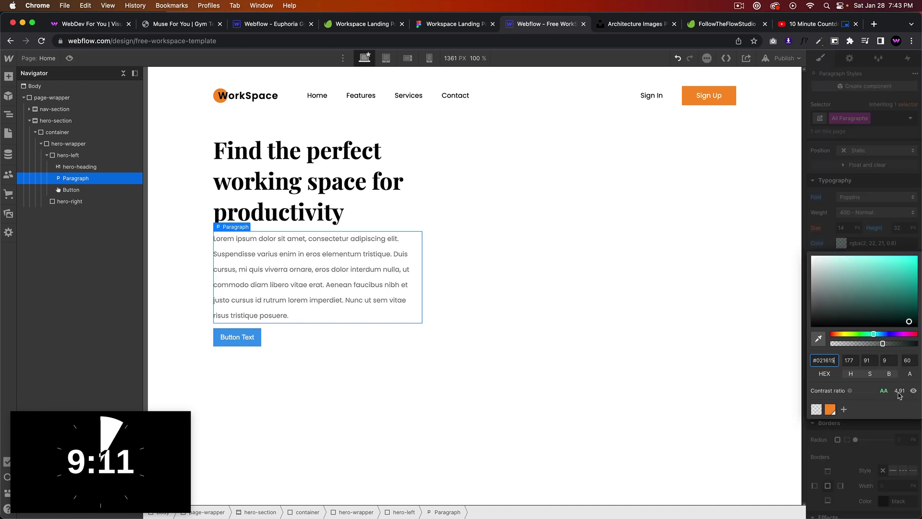
pyautogui.click(844, 410)
pyautogui.click(907, 458)
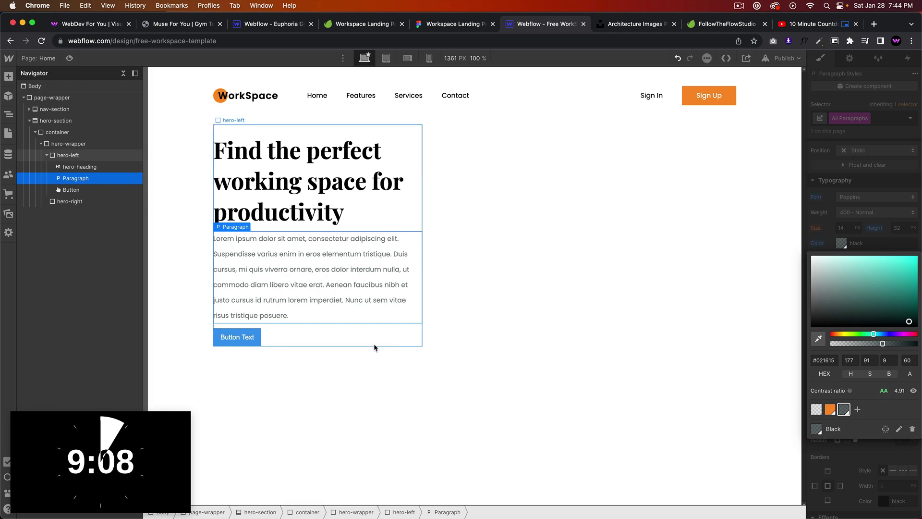
# - Select the hero button and locate the Get started button in the Figma design
pyautogui.click(243, 336)
pyautogui.click(428, 24)
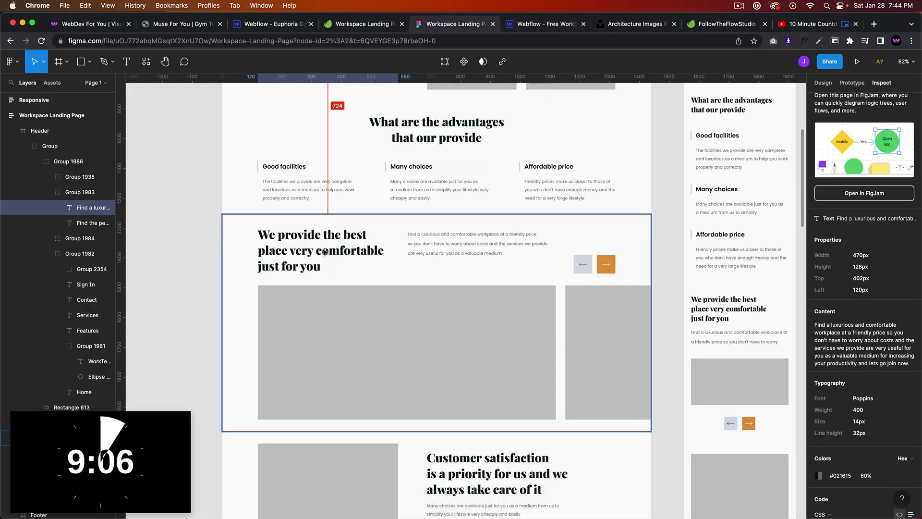
pyautogui.scroll(10, 309, 285)
pyautogui.click(307, 284)
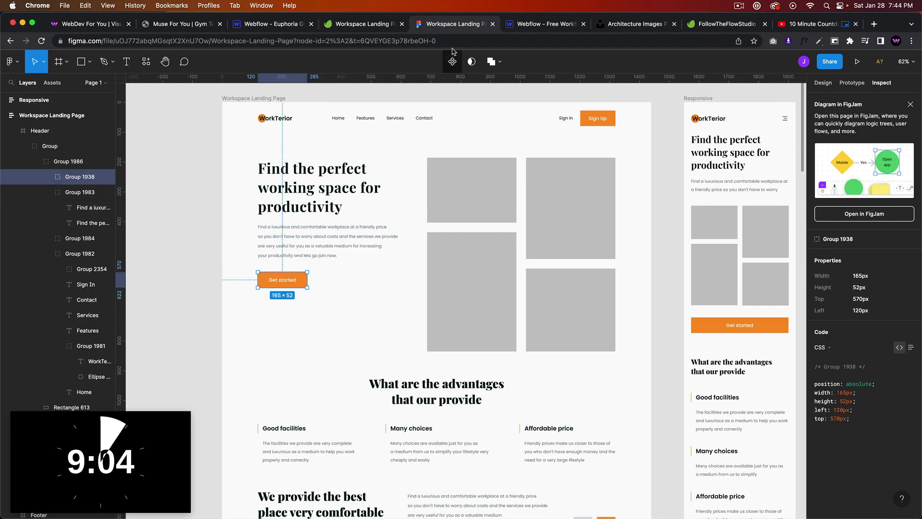
# - Give the hero button its own hero-button class
pyautogui.click(543, 24)
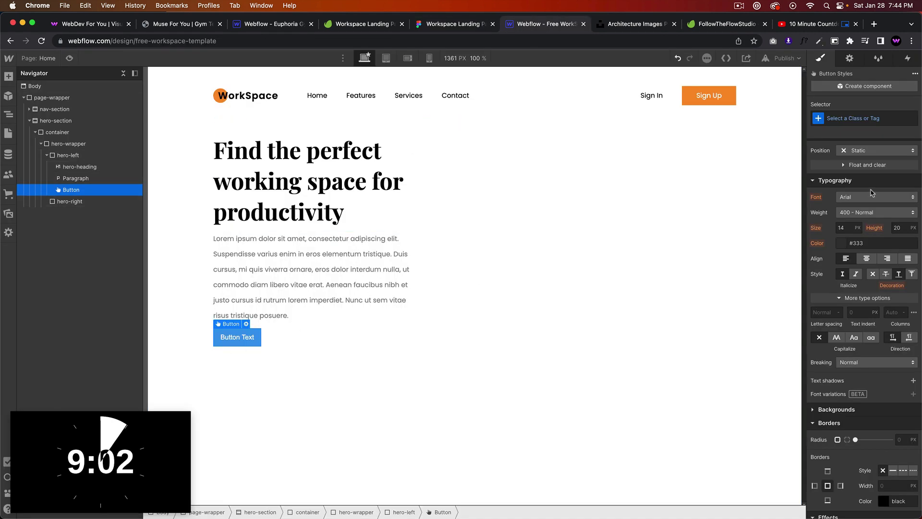
pyautogui.press('super+Return')
pyautogui.write('hero-button')
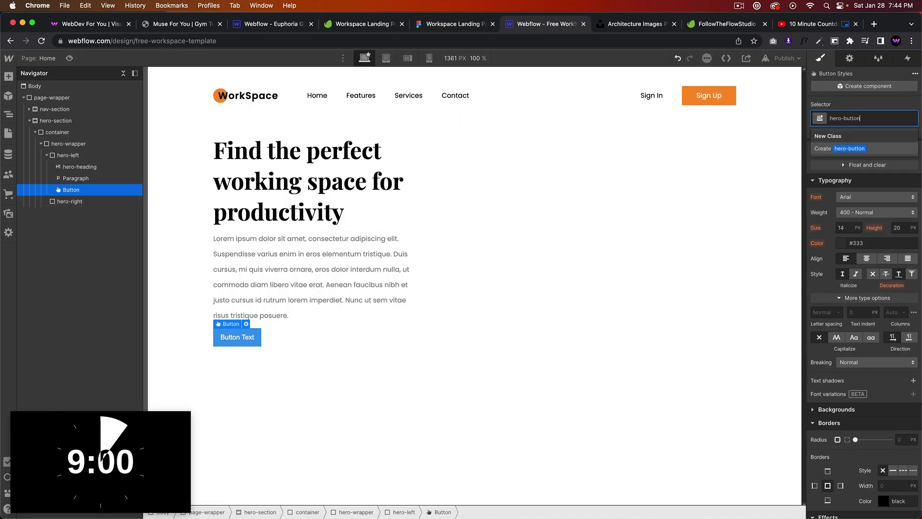
pyautogui.press('Return')
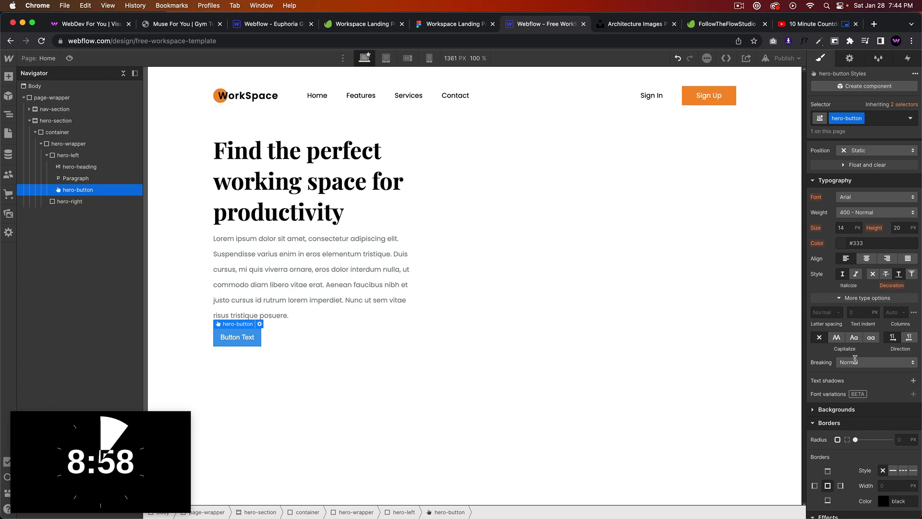
# - Set the hero button's background to the Dark Orange swatch
pyautogui.scroll(-5, 853, 310)
pyautogui.click(858, 220)
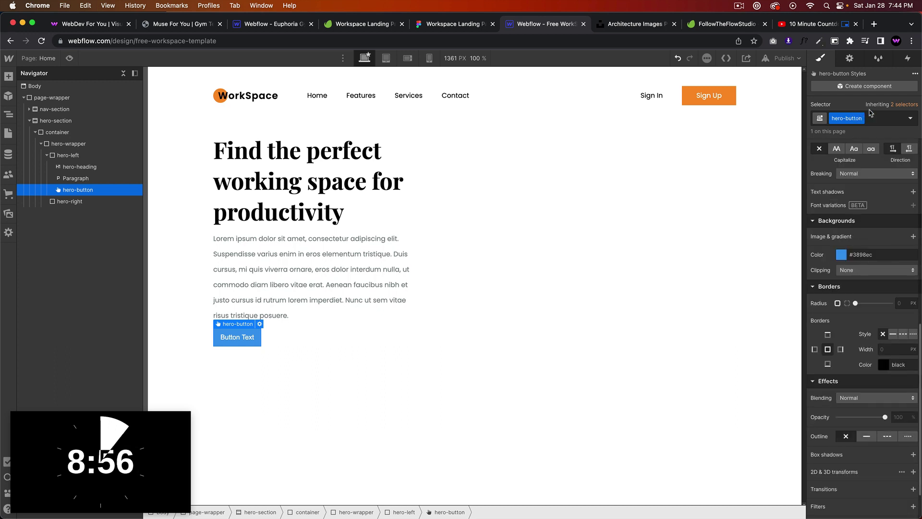
pyautogui.click(886, 119)
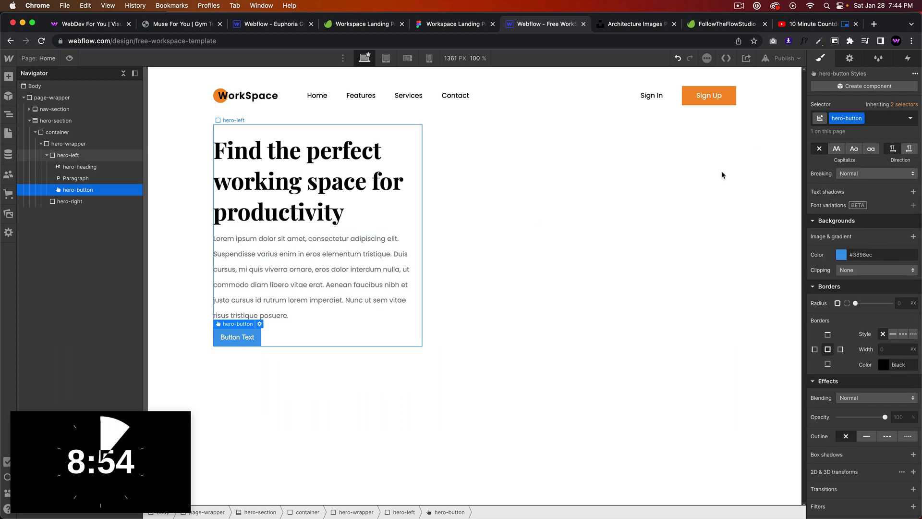
pyautogui.click(908, 105)
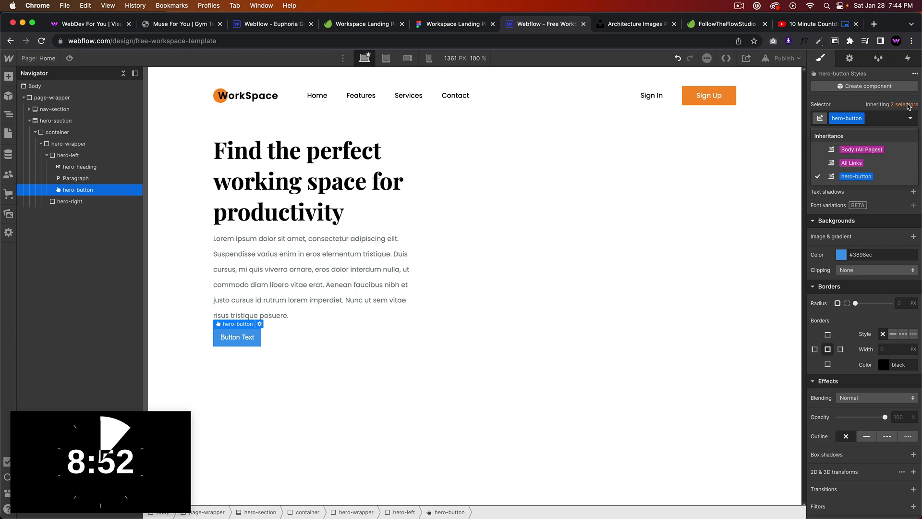
pyautogui.click(857, 255)
pyautogui.click(835, 398)
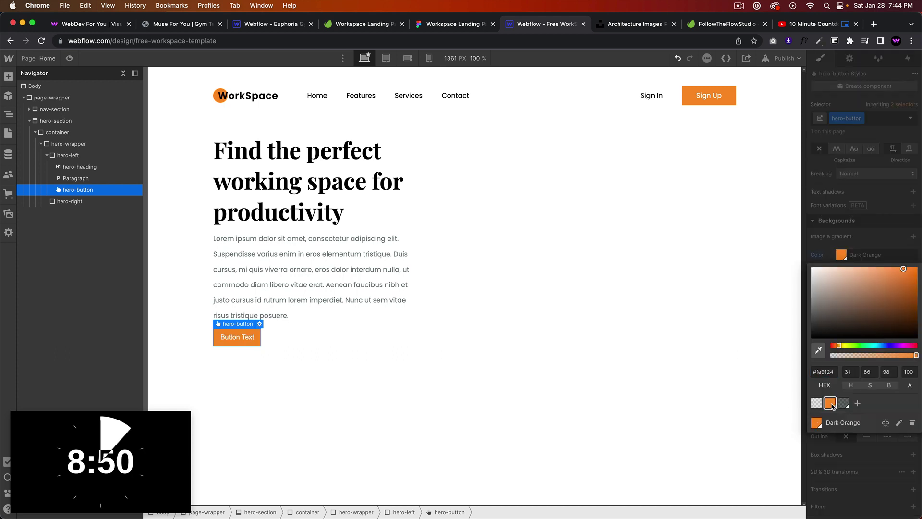
pyautogui.click(861, 243)
pyautogui.scroll(5, 861, 243)
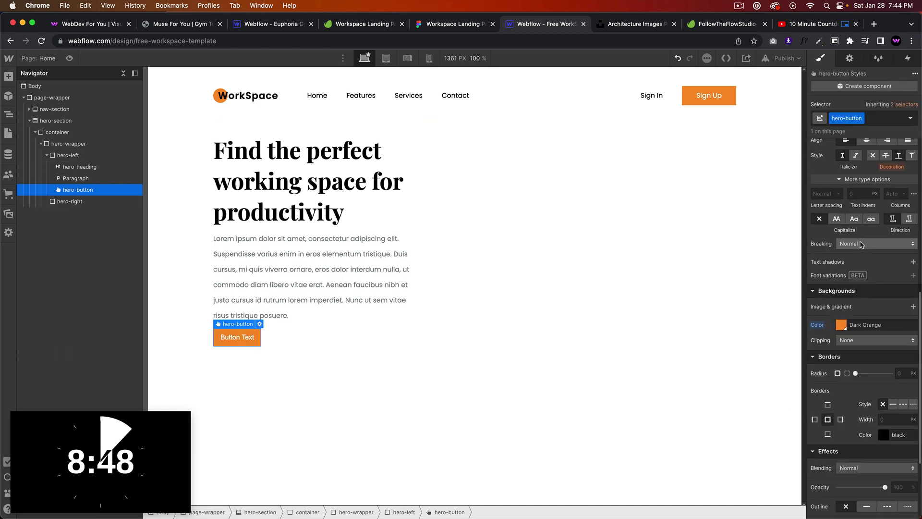
# - Set the button text to Poppins, size 16 with a 24 line height
pyautogui.click(860, 181)
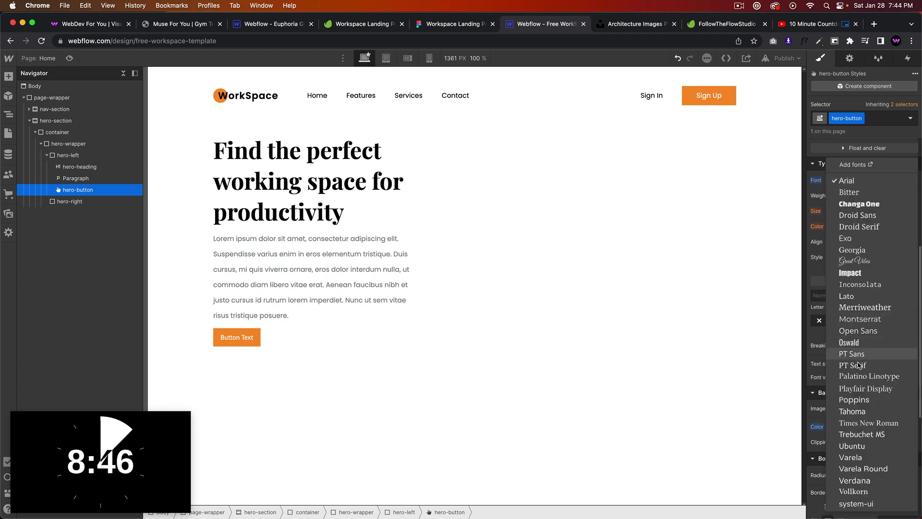
pyautogui.click(858, 405)
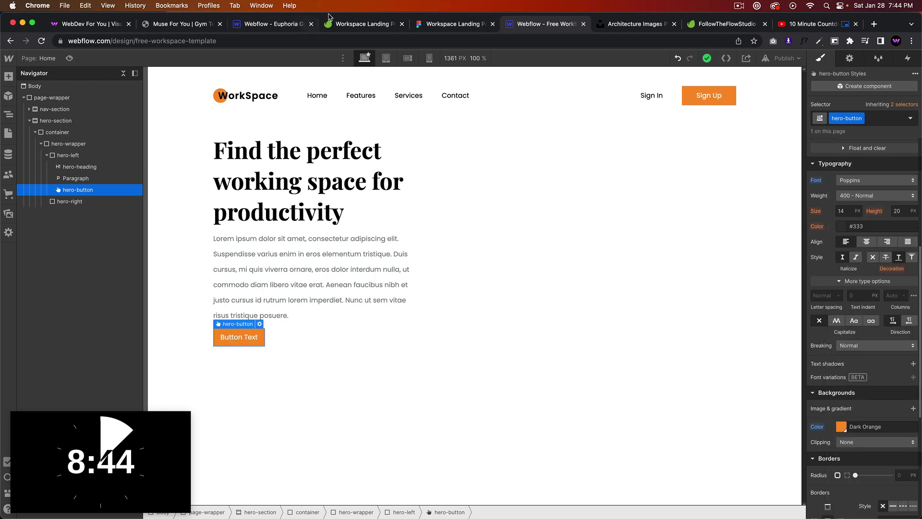
pyautogui.click(433, 24)
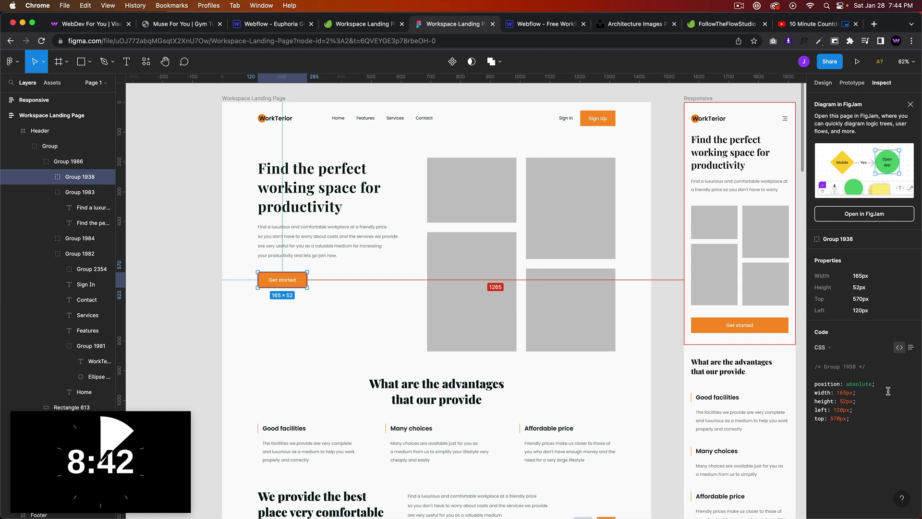
pyautogui.doubleClick(283, 280)
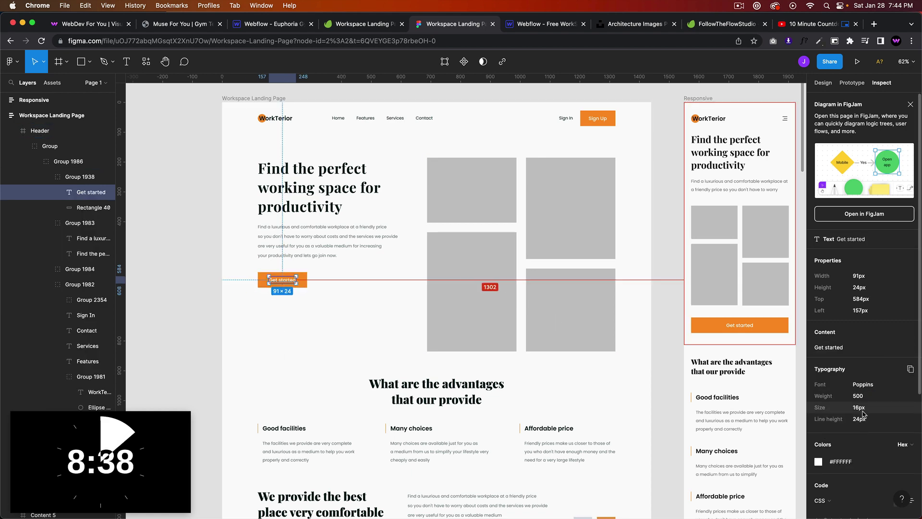
pyautogui.click(543, 24)
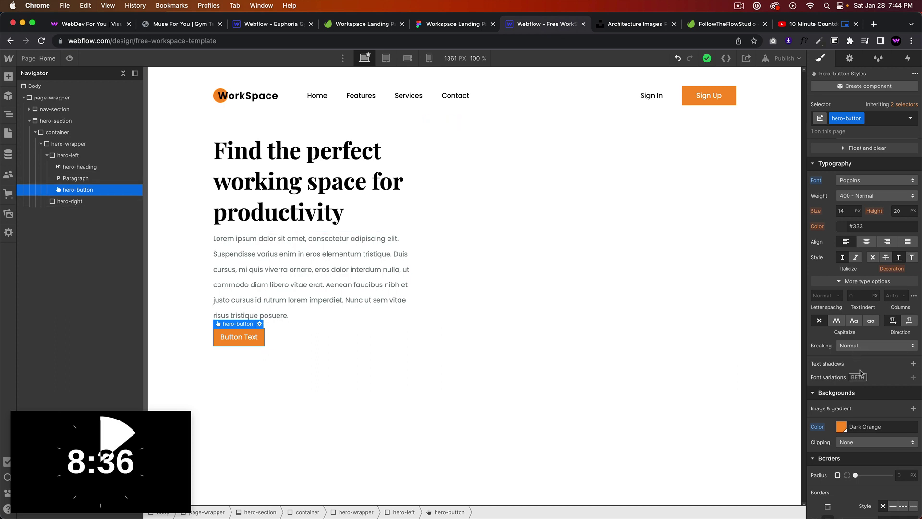
pyautogui.click(846, 210)
pyautogui.write('16')
pyautogui.press('Tab')
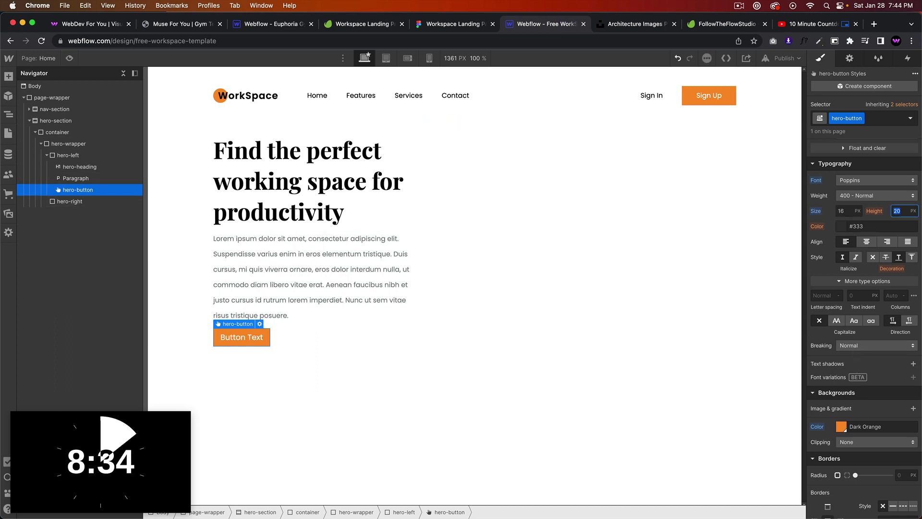
pyautogui.write('24')
# - Change the button label to 'Get started'
pyautogui.doubleClick(257, 339)
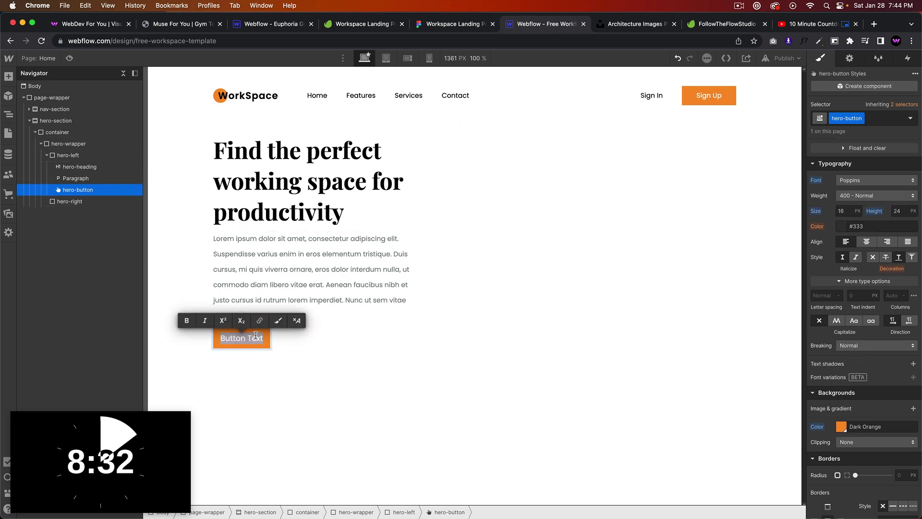
pyautogui.press('BackSpace')
pyautogui.write('Sign U')
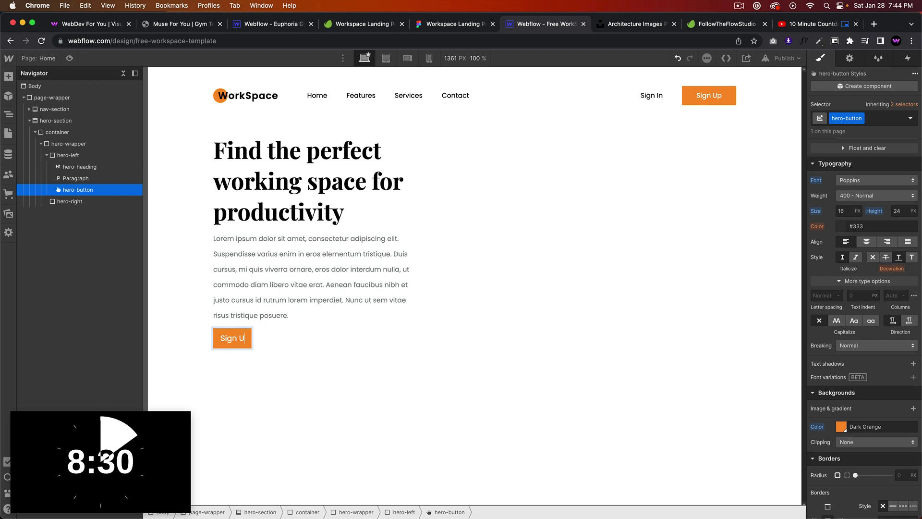
pyautogui.write('p')
pyautogui.click(435, 24)
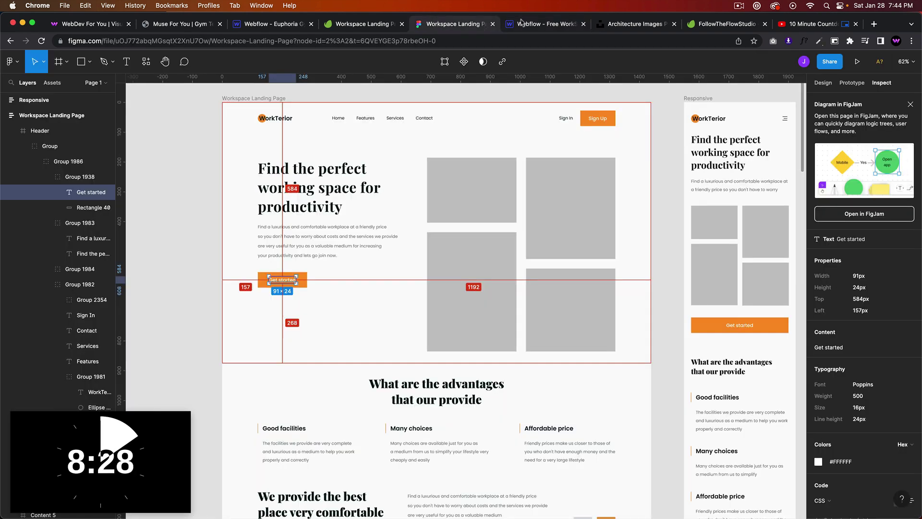
pyautogui.click(534, 26)
pyautogui.doubleClick(227, 338)
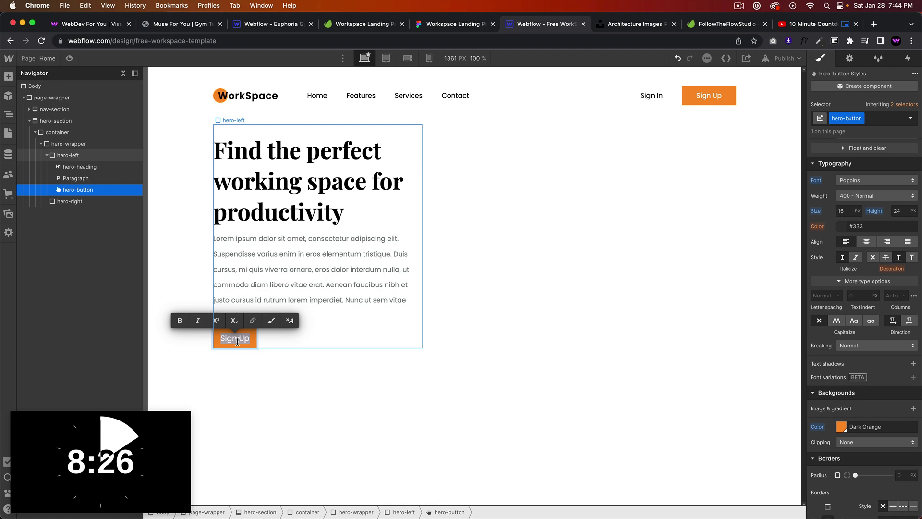
pyautogui.write('Get startee')
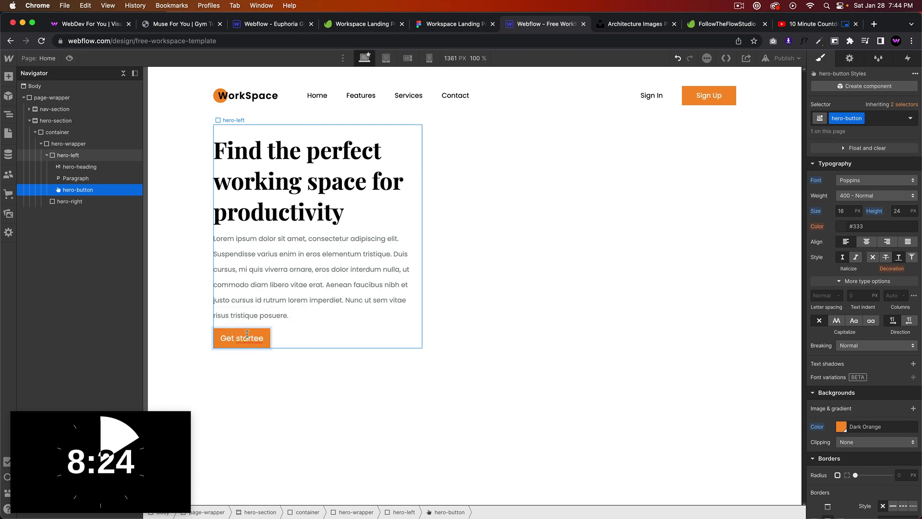
pyautogui.press('BackSpace')
pyautogui.write('d')
pyautogui.press('Escape')
# - Widen the button's left and right padding to 30 px
pyautogui.press('super+alt+Left')
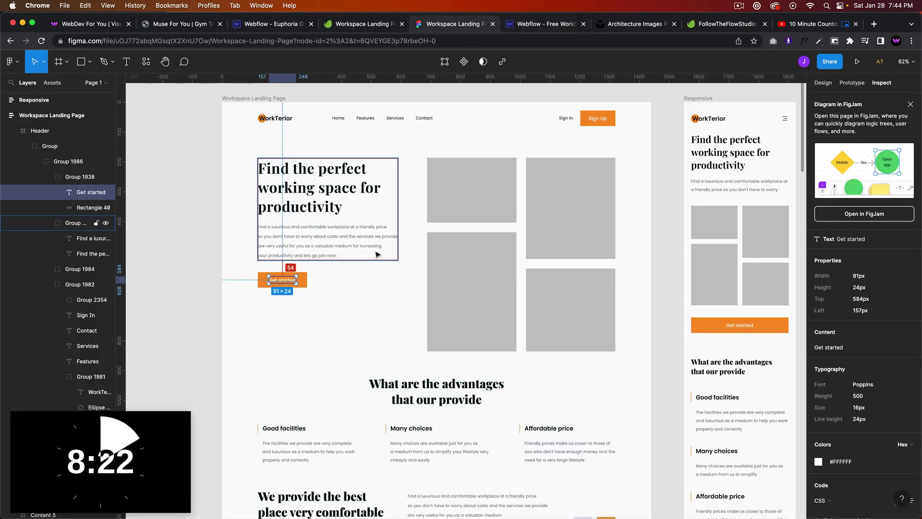
pyautogui.press('super+alt+Right')
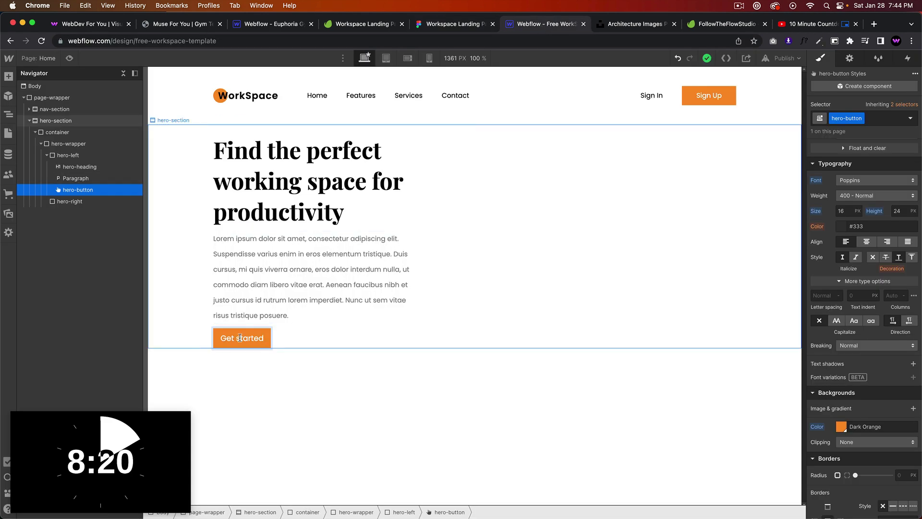
pyautogui.scroll(5, 862, 264)
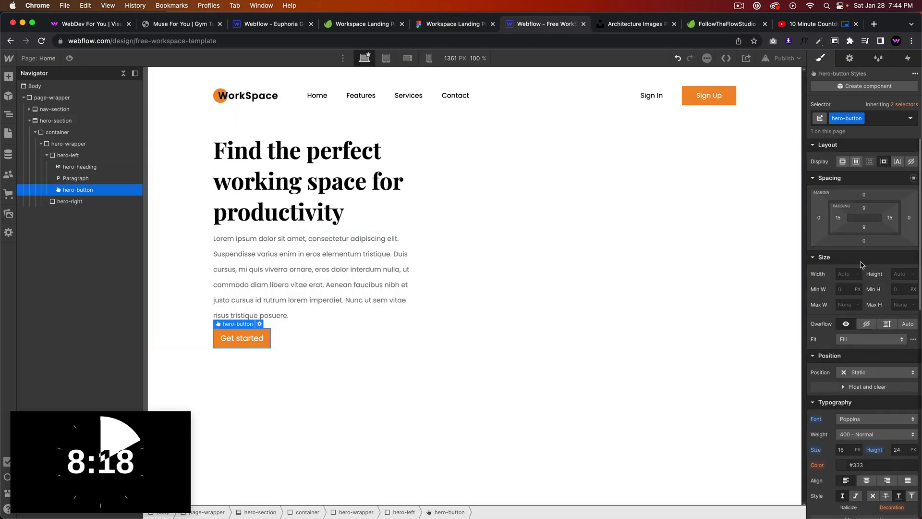
pyautogui.moveTo(838, 218); pyautogui.dragTo(847, 218)
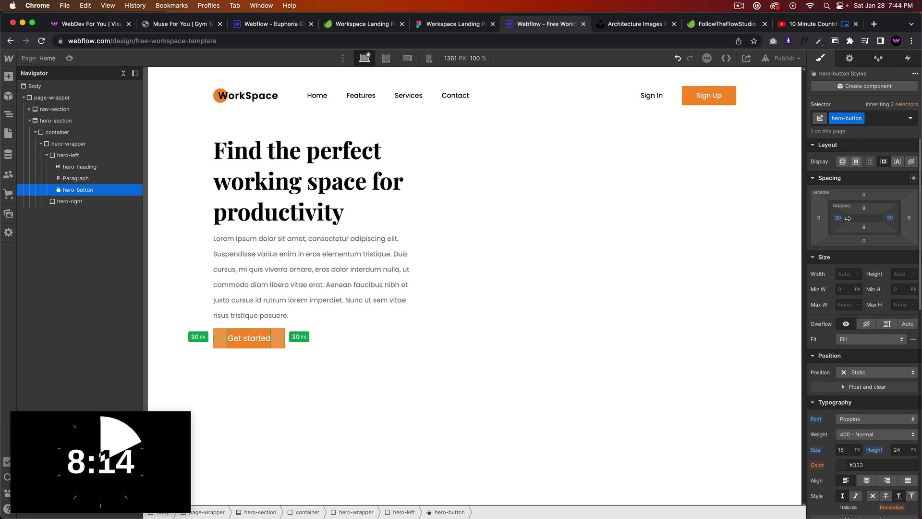
pyautogui.click(600, 298)
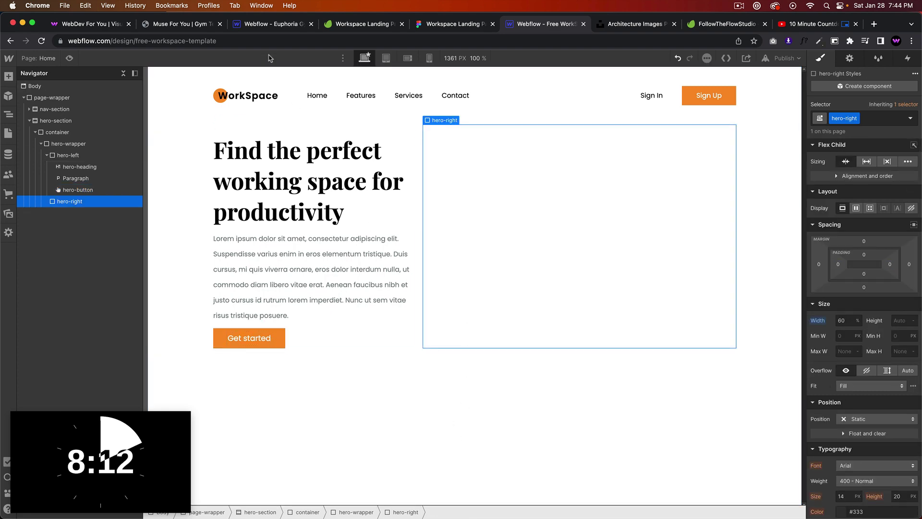
pyautogui.click(269, 28)
# - Increase the Get started button's top and bottom padding to 14
pyautogui.click(432, 24)
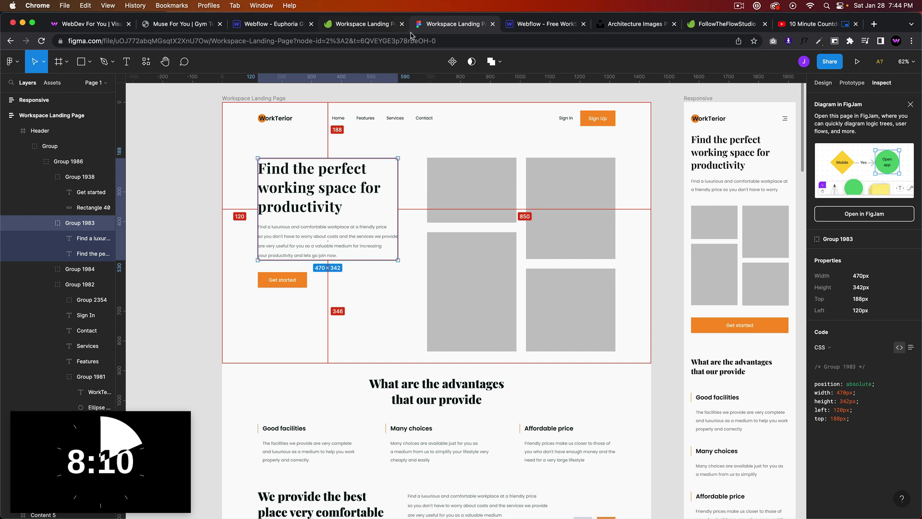
pyautogui.click(542, 24)
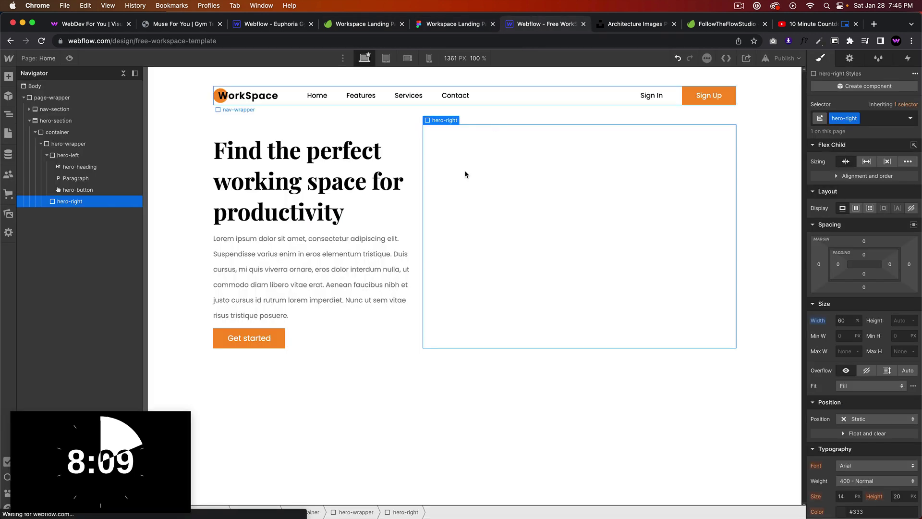
pyautogui.click(261, 337)
pyautogui.moveTo(859, 211); pyautogui.dragTo(860, 213)
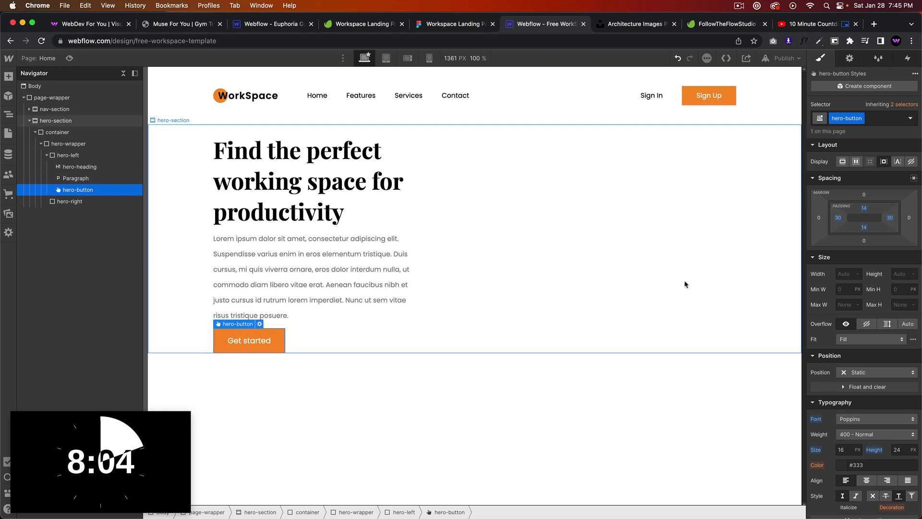
pyautogui.click(661, 294)
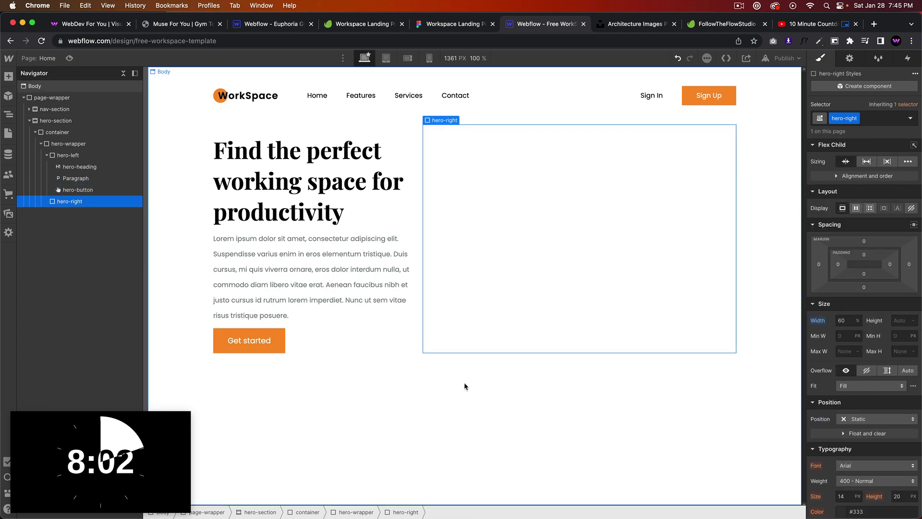
# - Check the Figma hero text spacing and give the hero heading a 16 px bottom margin
pyautogui.click(449, 24)
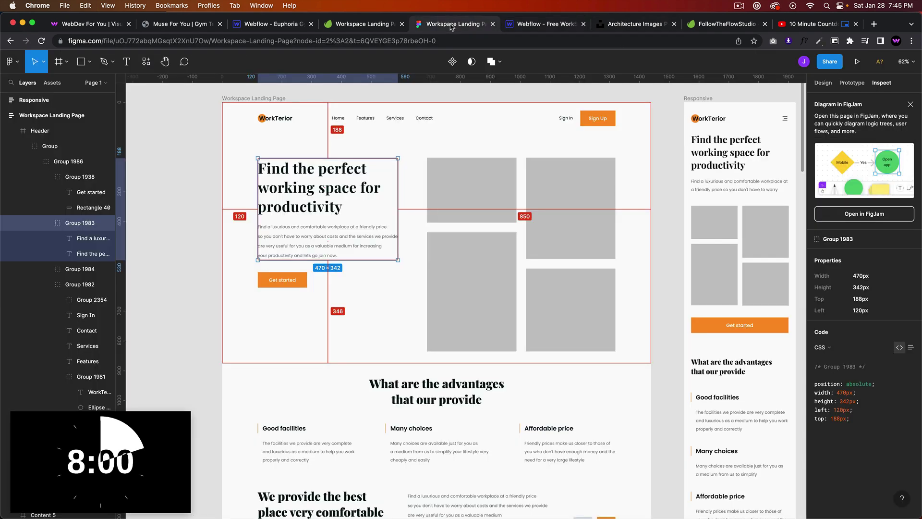
pyautogui.doubleClick(325, 188)
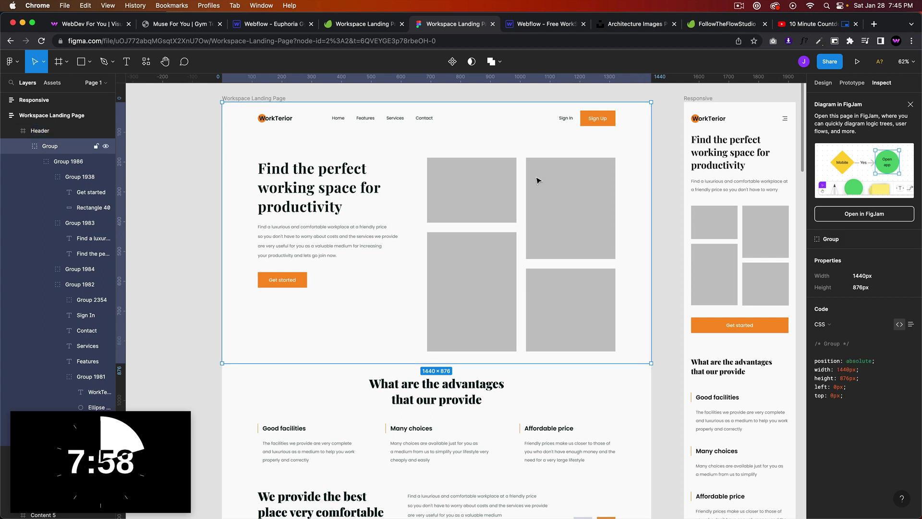
pyautogui.doubleClick(295, 185)
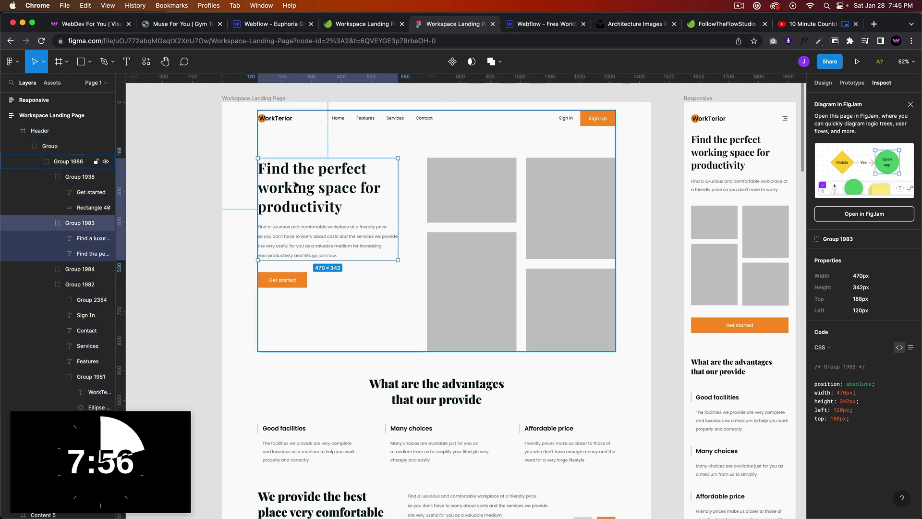
pyautogui.doubleClick(295, 186)
pyautogui.click(289, 211)
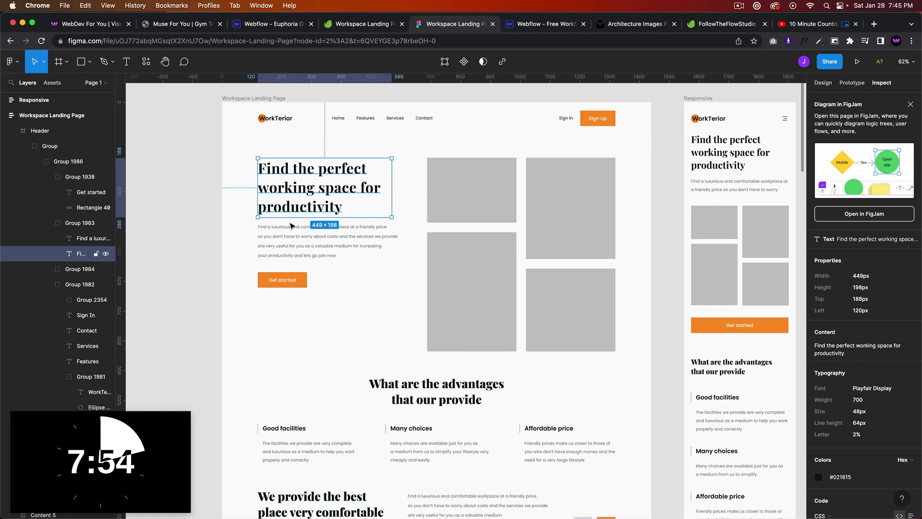
pyautogui.click(288, 243)
pyautogui.click(360, 203)
pyautogui.click(524, 28)
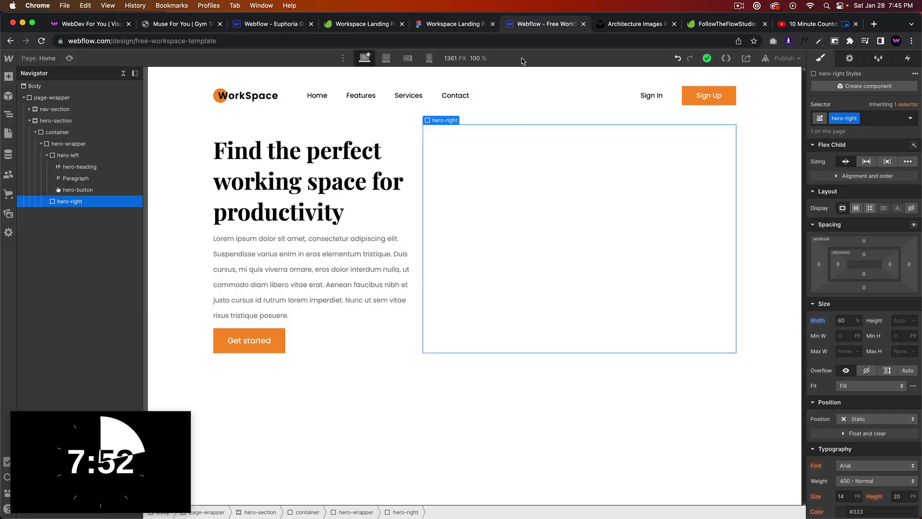
pyautogui.click(375, 182)
pyautogui.moveTo(863, 242); pyautogui.dragTo(863, 244)
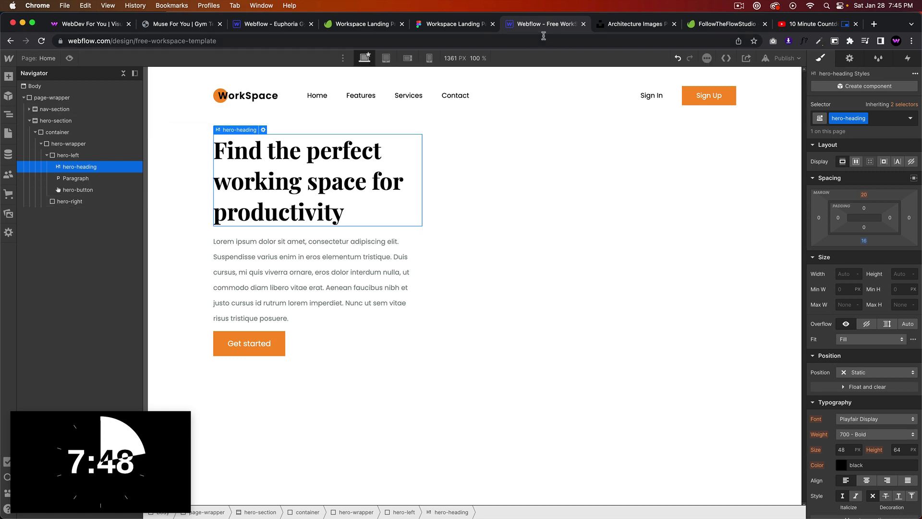
# - Give the hero paragraph a 40 px bottom margin
pyautogui.click(490, 30)
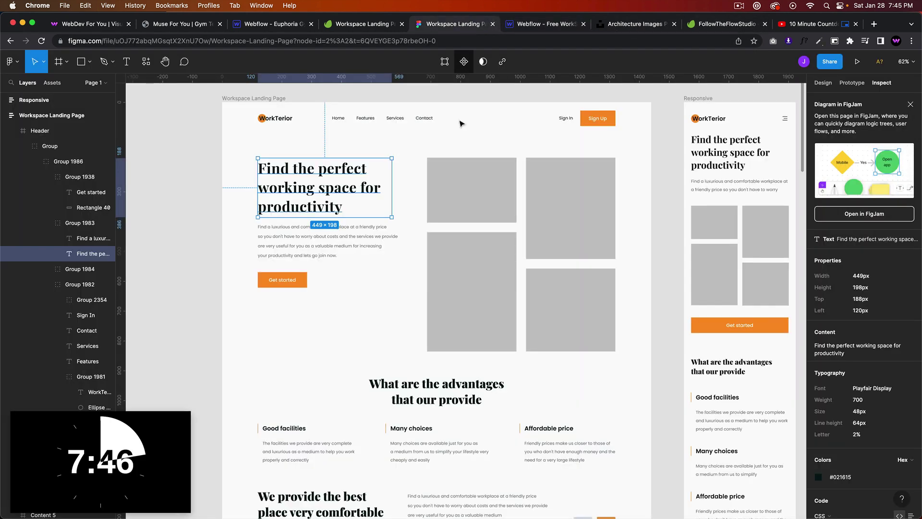
pyautogui.click(320, 240)
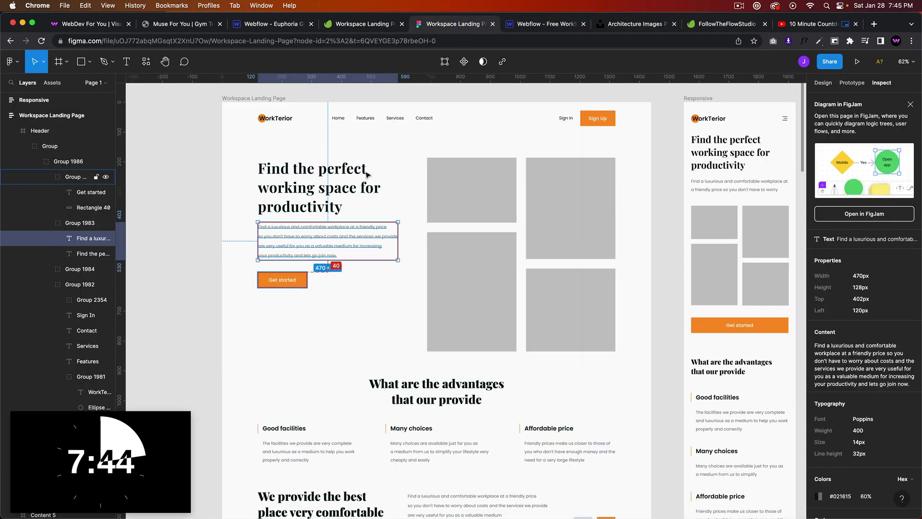
pyautogui.click(541, 25)
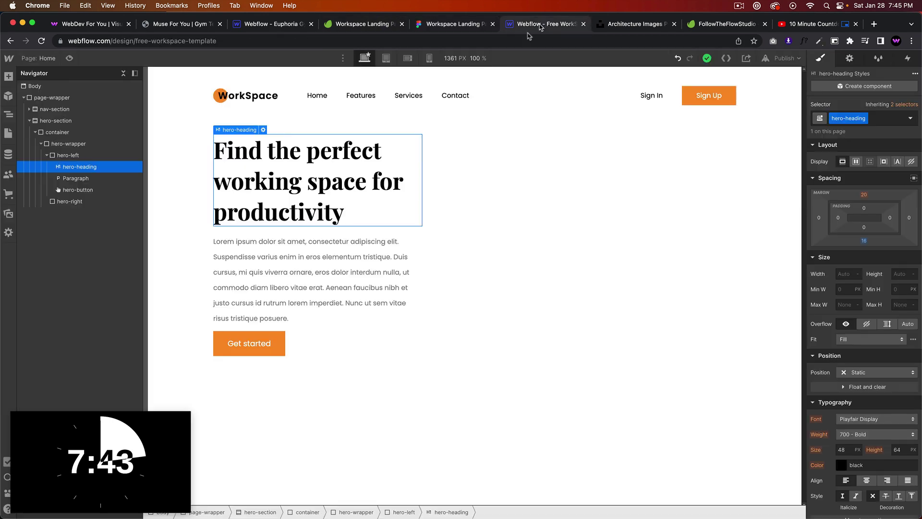
pyautogui.click(313, 273)
pyautogui.moveTo(865, 240); pyautogui.dragTo(867, 255)
# - Compare the hero layout with Figma and preview the page
pyautogui.click(572, 330)
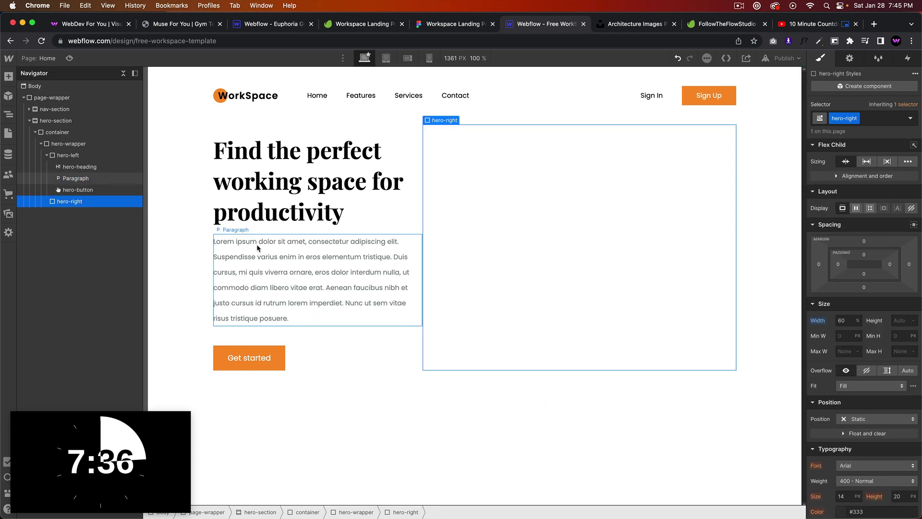
pyautogui.click(456, 23)
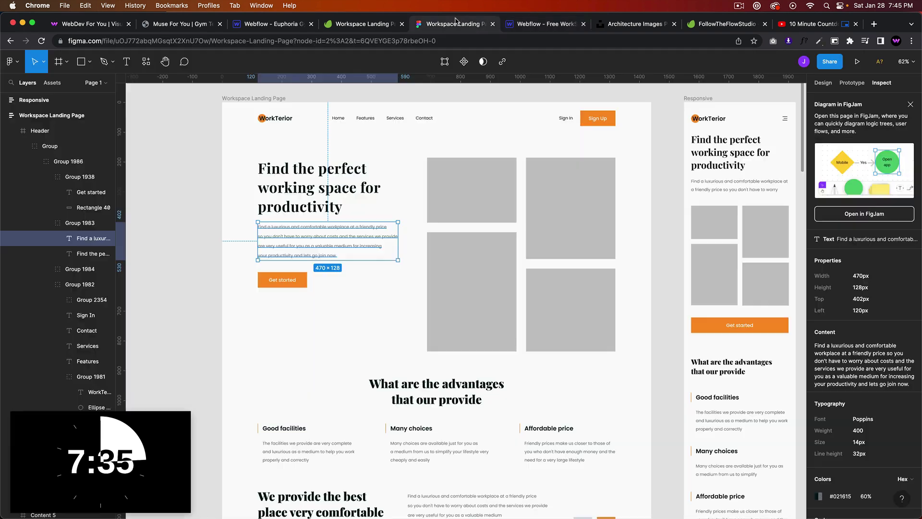
pyautogui.click(551, 24)
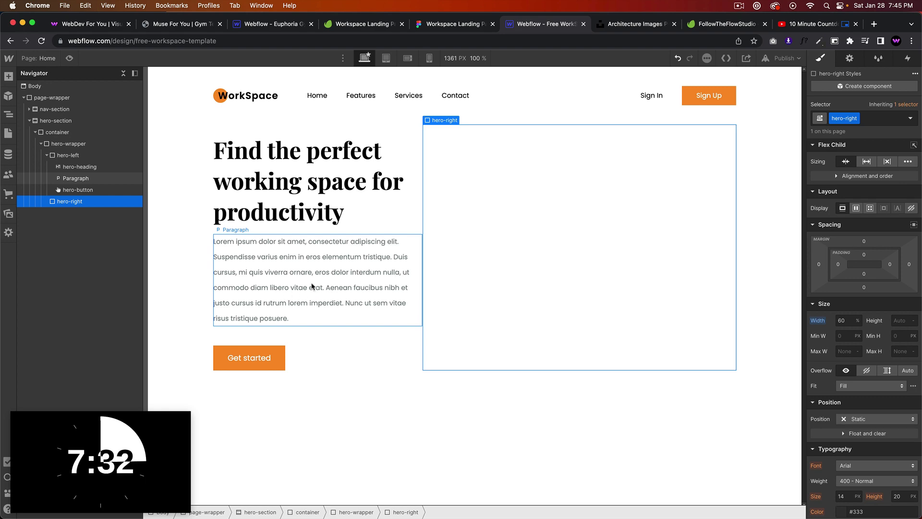
pyautogui.click(70, 59)
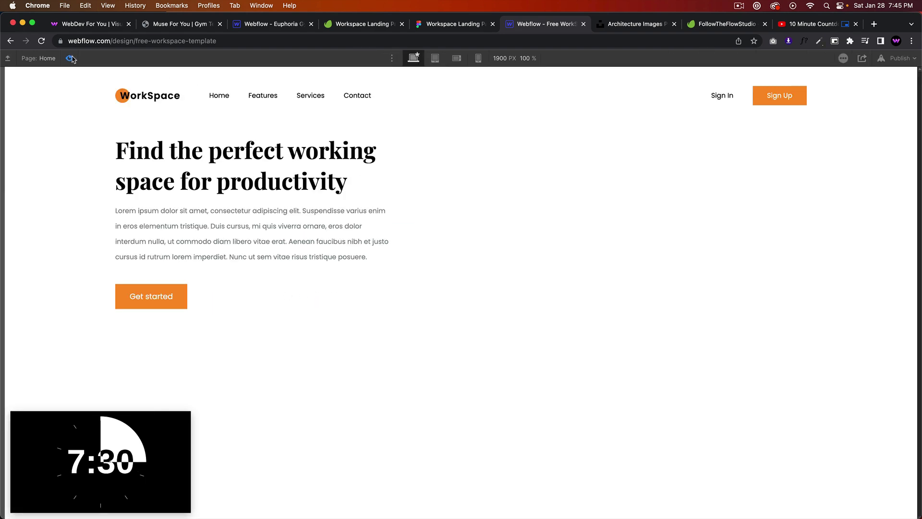
# - Exit preview, narrow the Navigator panel to widen the canvas, and compare the hero with Figma
pyautogui.click(70, 59)
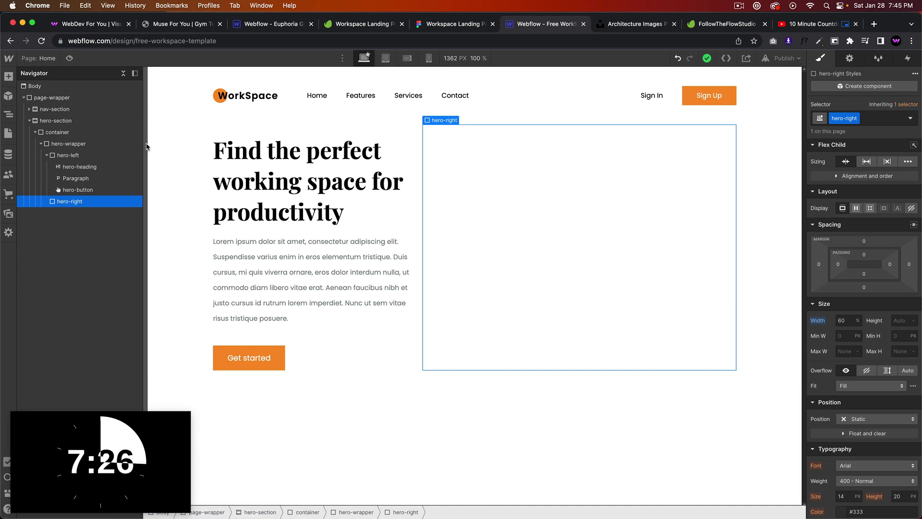
pyautogui.moveTo(146, 146); pyautogui.dragTo(88, 134)
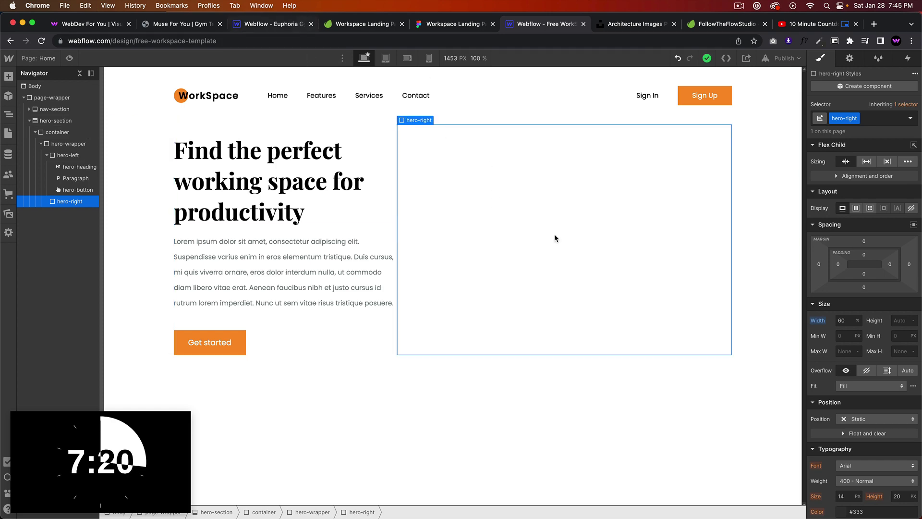
pyautogui.click(461, 24)
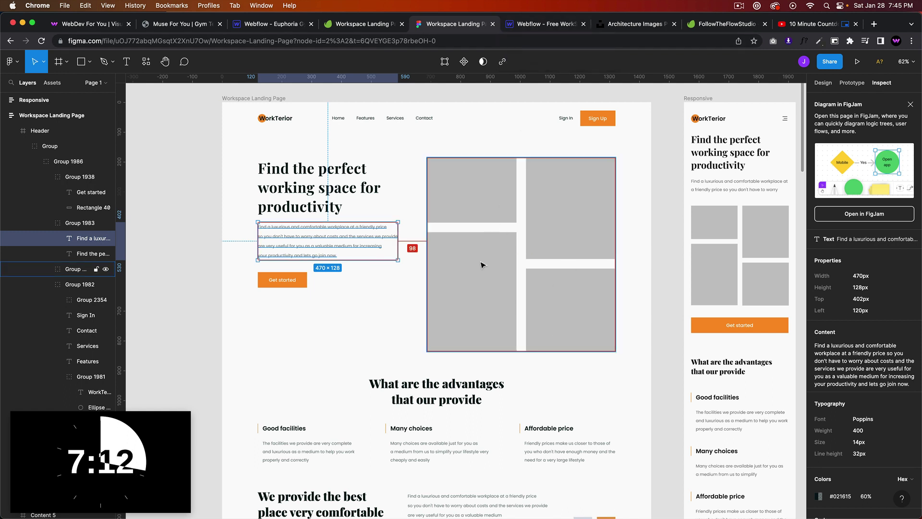
pyautogui.click(540, 24)
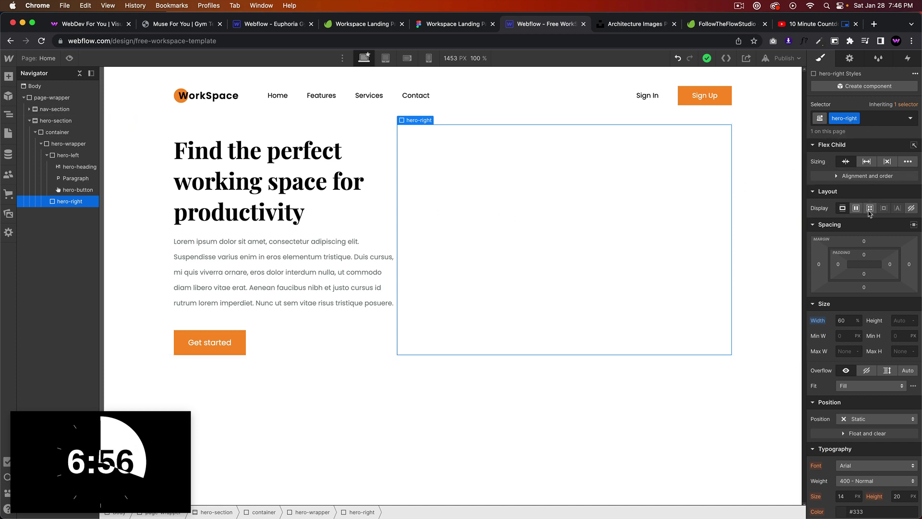
# - Make hero-right a grid and add two rows for a two-column, four-row layout
pyautogui.click(870, 208)
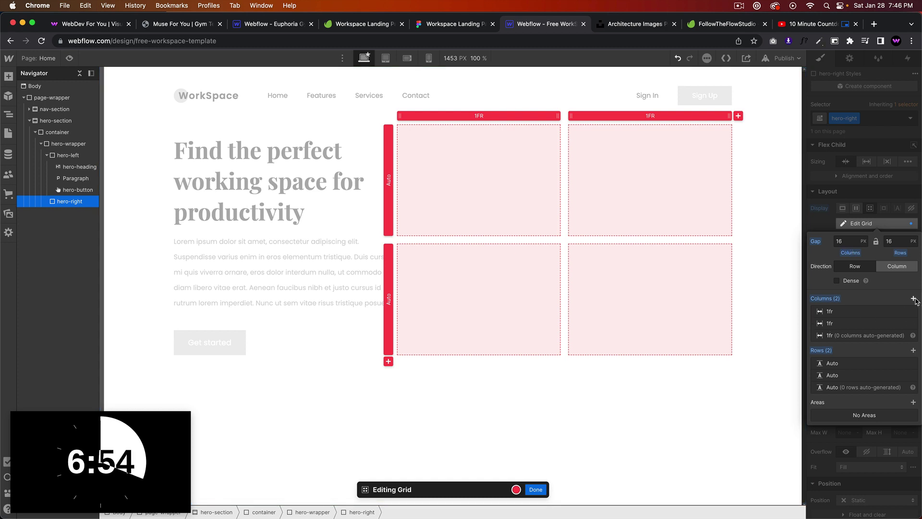
pyautogui.click(913, 350)
pyautogui.click(914, 350)
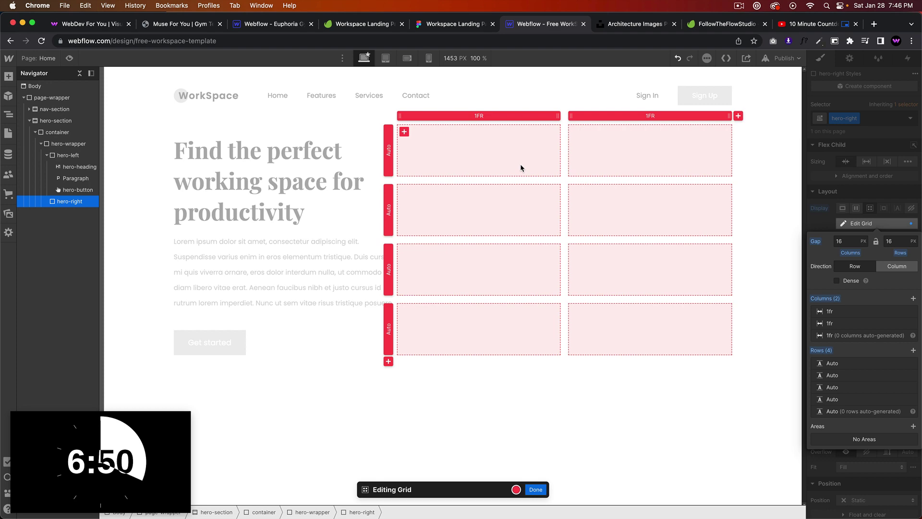
pyautogui.click(536, 490)
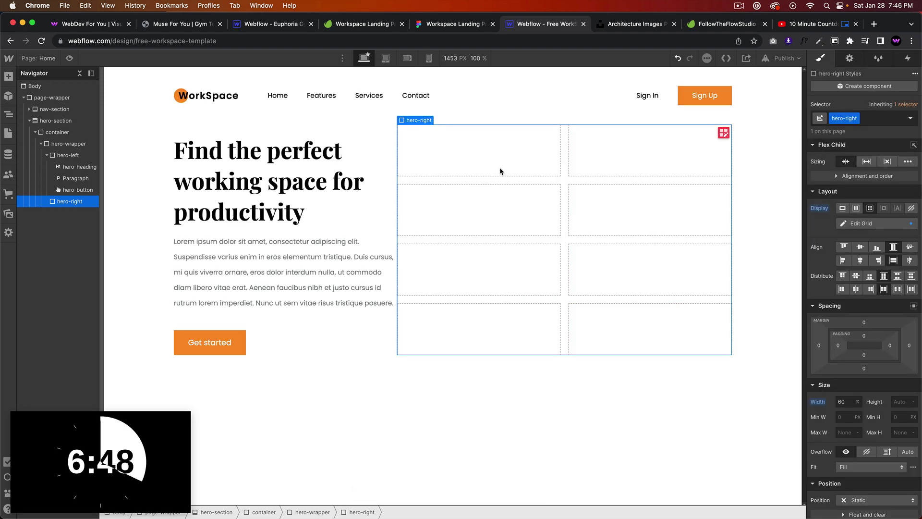
# - Add a Div Block in the first grid cell with class hero-right-grid-cell
pyautogui.press('super+e')
pyautogui.write('div')
pyautogui.press('Return')
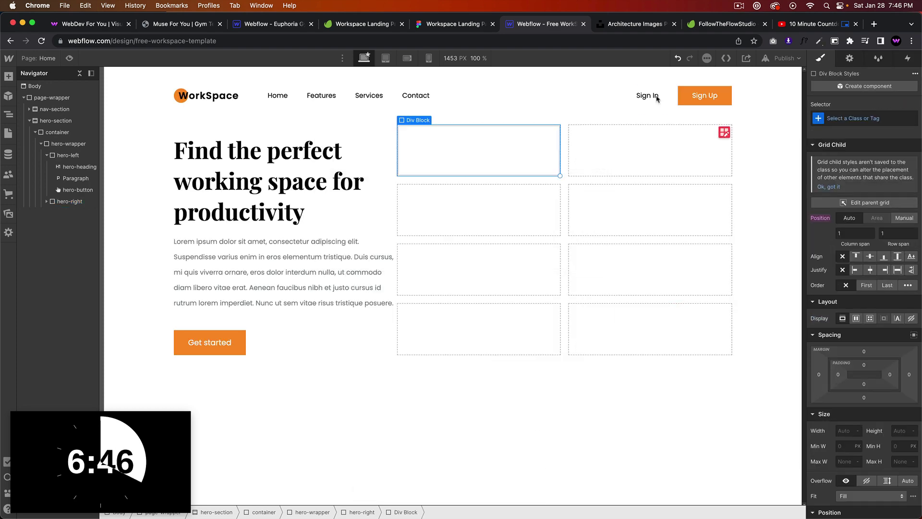
pyautogui.click(849, 119)
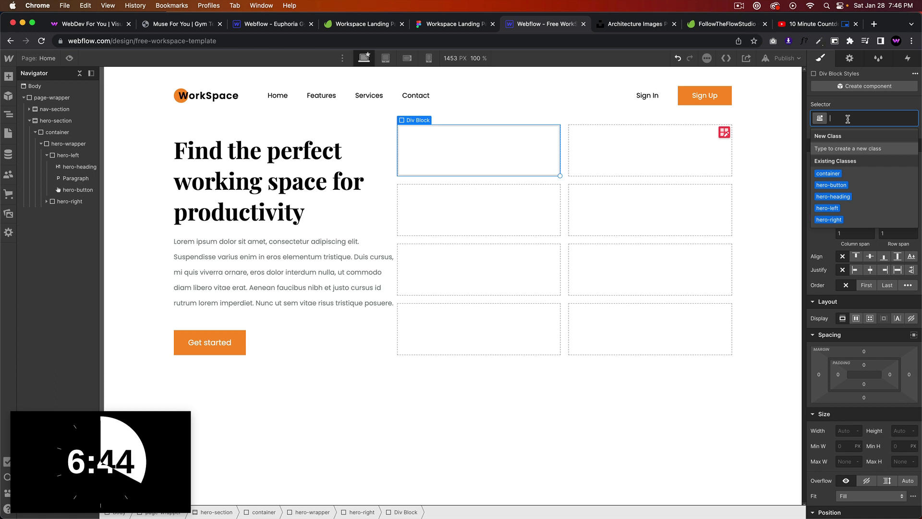
pyautogui.write('hero-right')
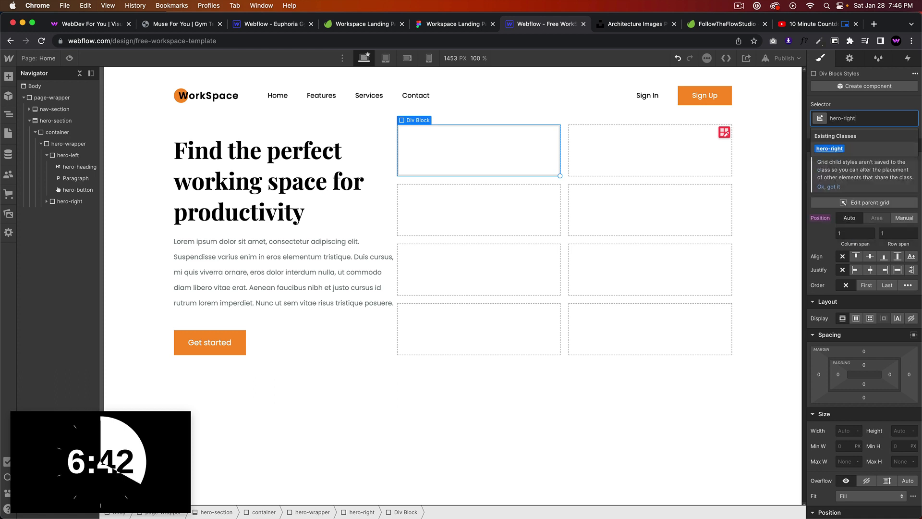
pyautogui.write('-')
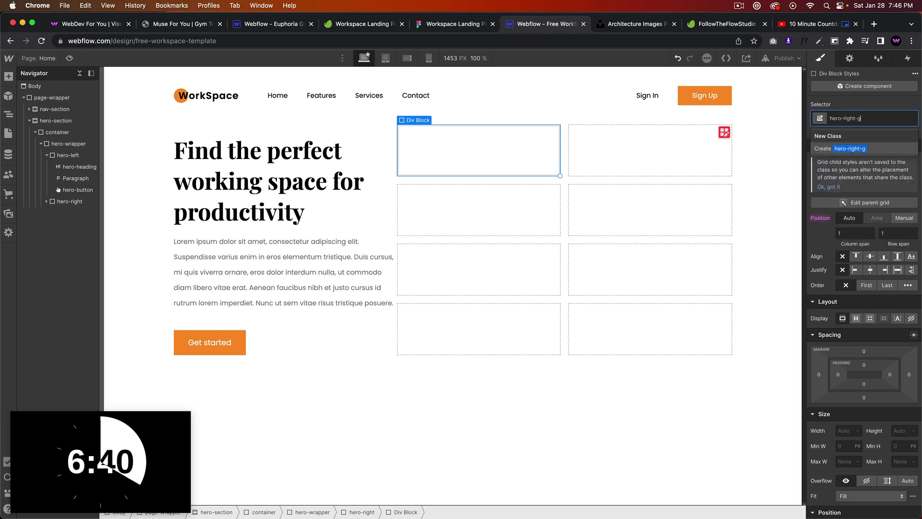
pyautogui.write('grid-cell')
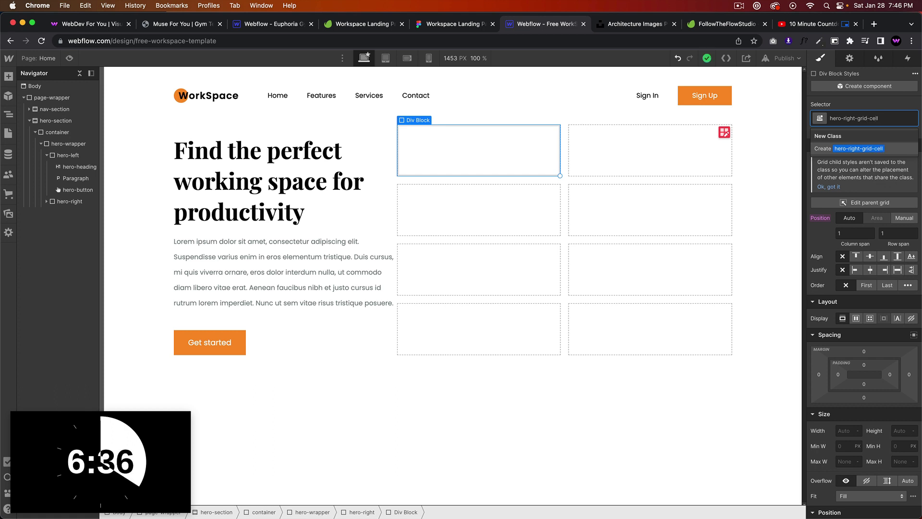
pyautogui.press('Return')
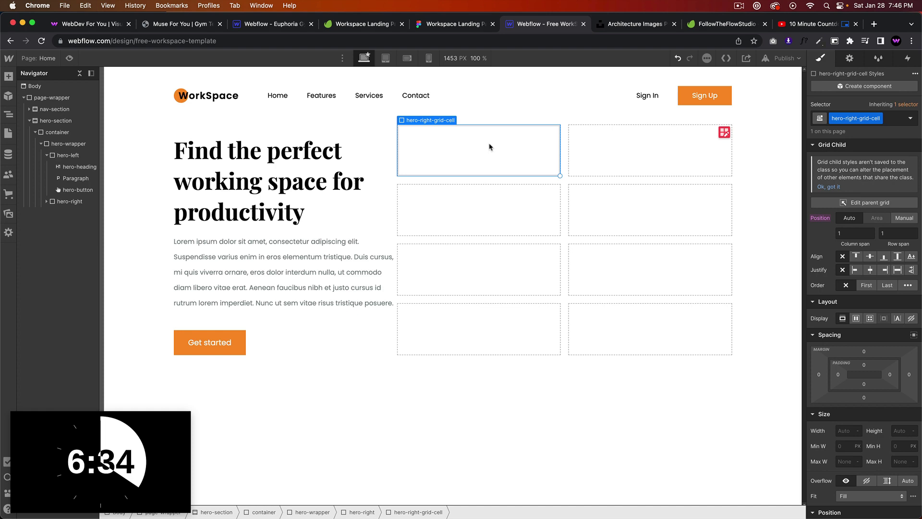
pyautogui.click(435, 25)
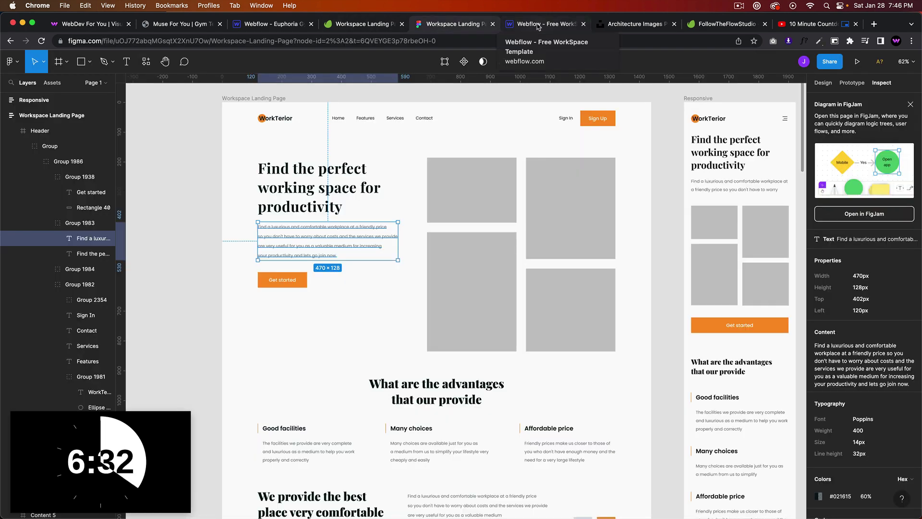
# - After checking Figma spacing, add rows to the hero-right grid for eight rows across two columns
pyautogui.press('alt')
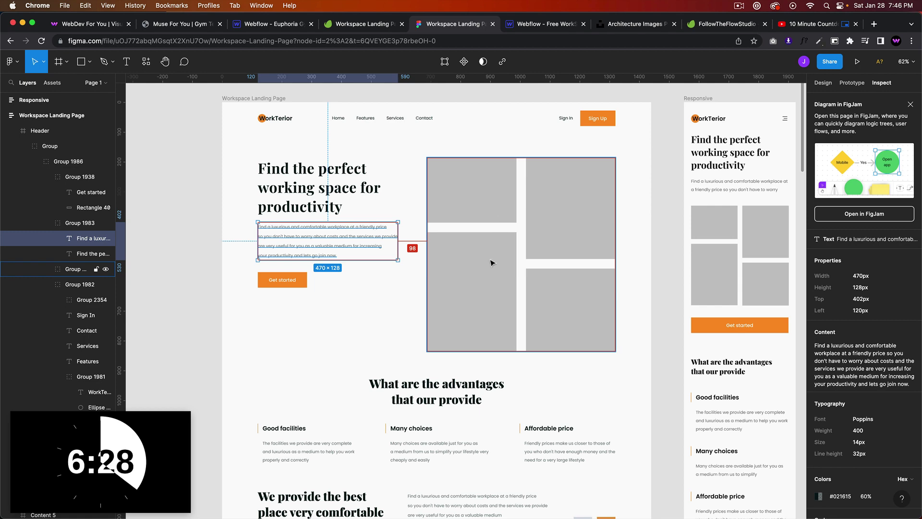
pyautogui.click(530, 26)
pyautogui.click(453, 26)
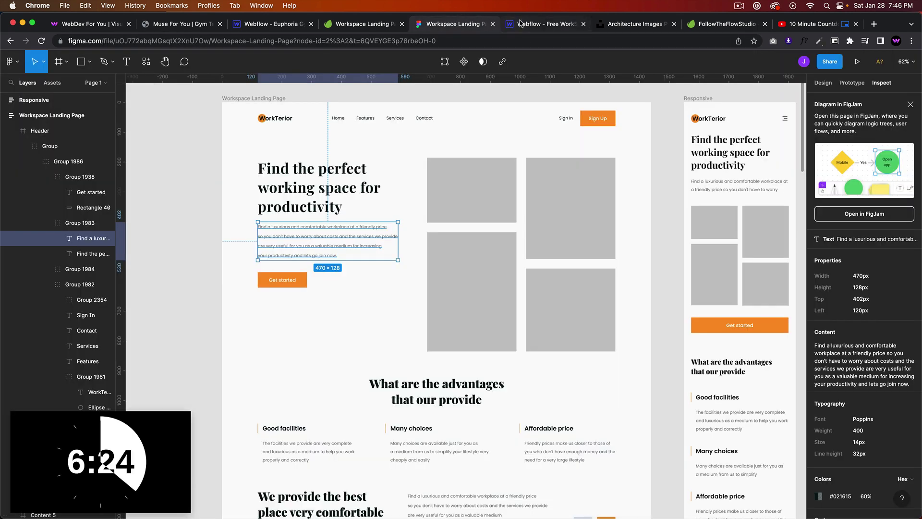
pyautogui.click(523, 22)
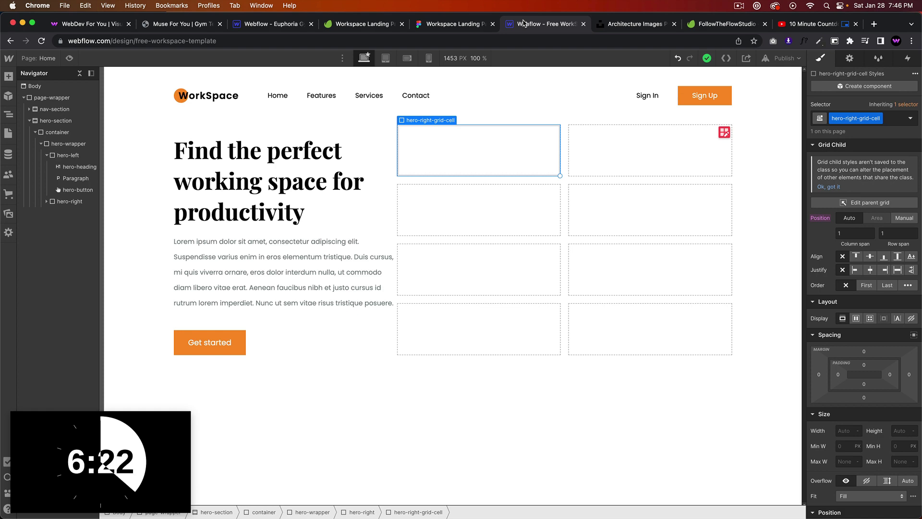
pyautogui.click(730, 131)
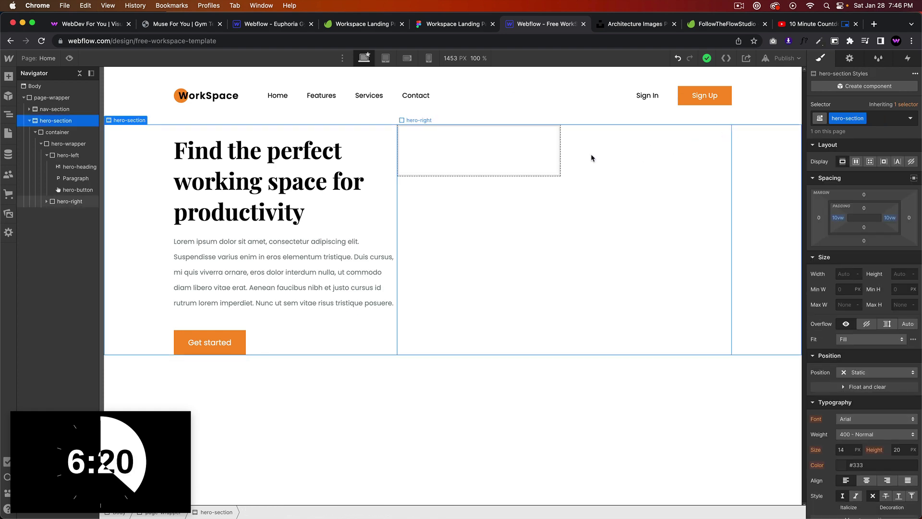
pyautogui.click(723, 132)
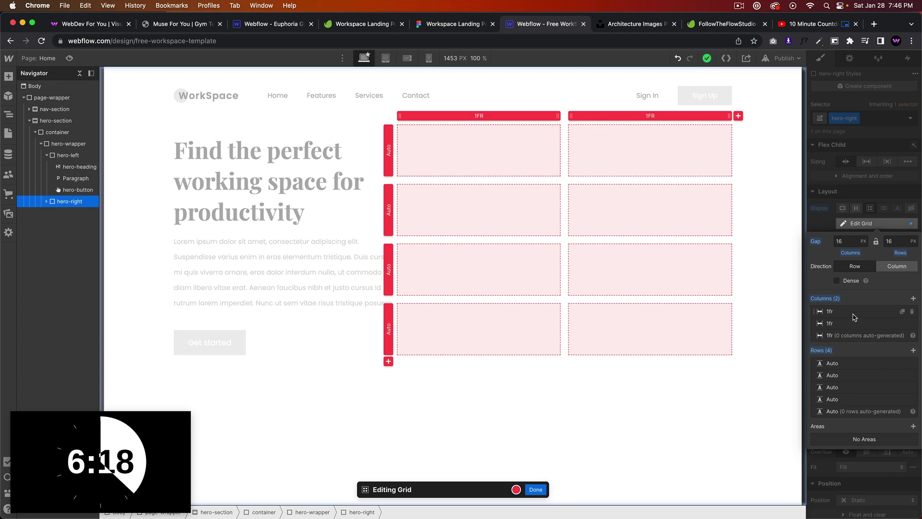
pyautogui.click(914, 350)
pyautogui.click(913, 350)
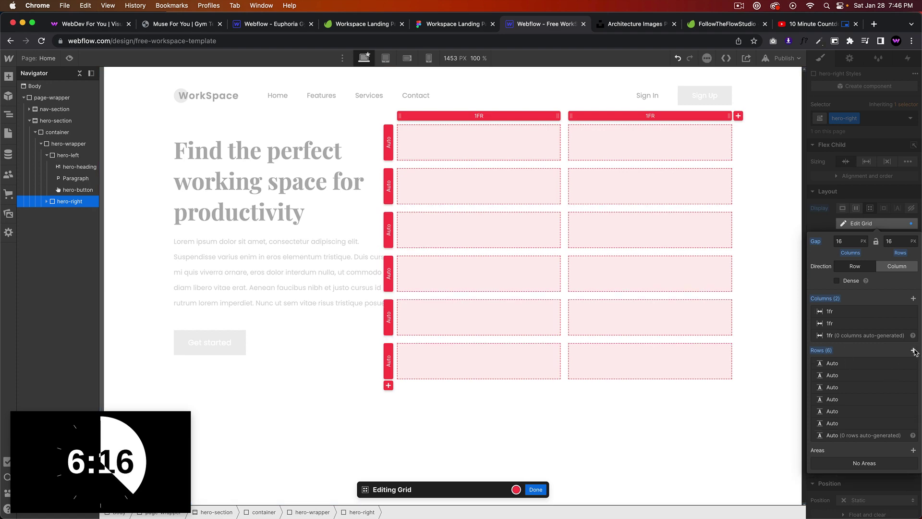
pyautogui.click(914, 350)
pyautogui.click(913, 350)
pyautogui.click(536, 490)
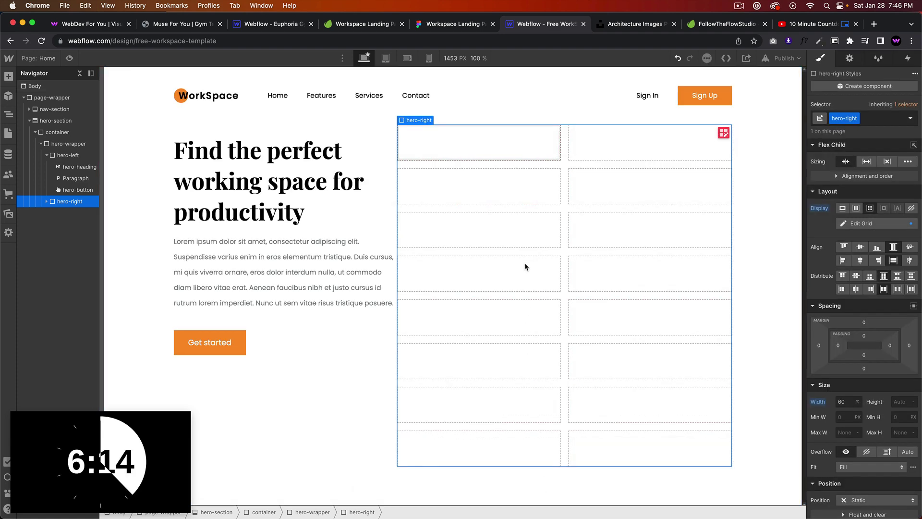
# - Stretch the first grid block across three rows and add a second Div Block to hero-right
pyautogui.click(460, 155)
pyautogui.moveTo(560, 160); pyautogui.dragTo(548, 237)
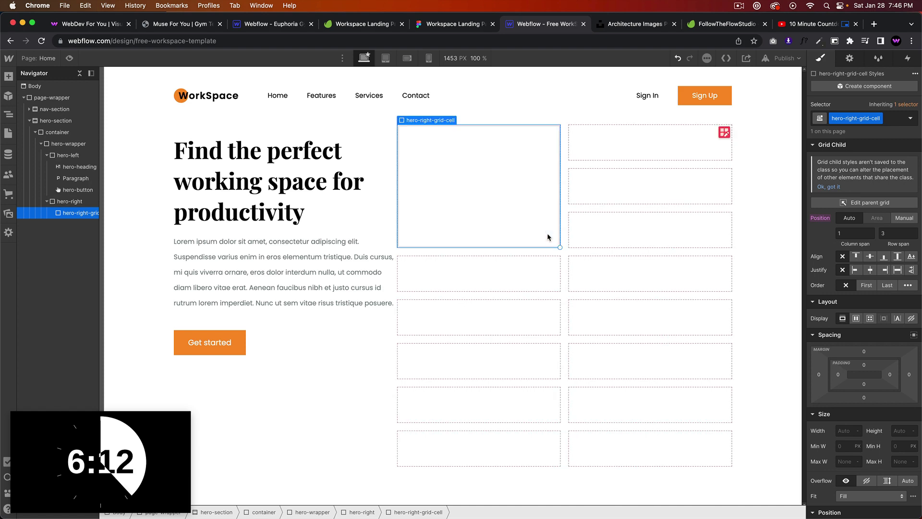
pyautogui.click(536, 283)
pyautogui.press('super+e')
pyautogui.write('div')
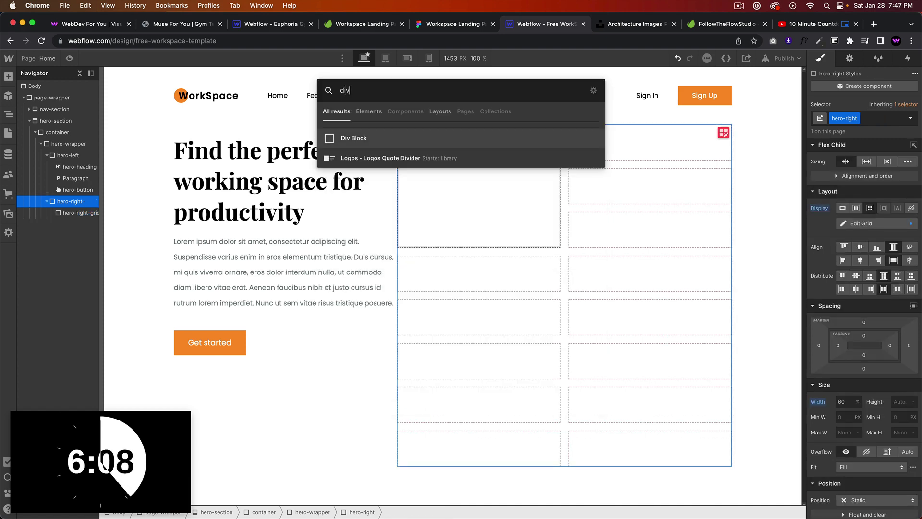
pyautogui.press('Return')
# - Stretch the new top-right block to span four rows, checking the Figma layout
pyautogui.click(442, 24)
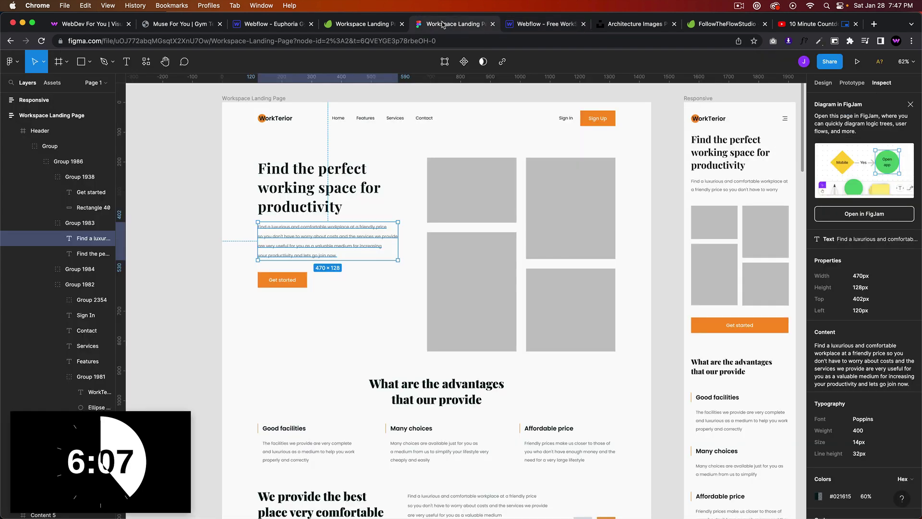
pyautogui.click(527, 25)
pyautogui.moveTo(731, 158); pyautogui.dragTo(729, 334)
pyautogui.click(442, 24)
pyautogui.click(529, 25)
# - Add a third Div Block to the grid and make it span five rows on the left
pyautogui.click(664, 356)
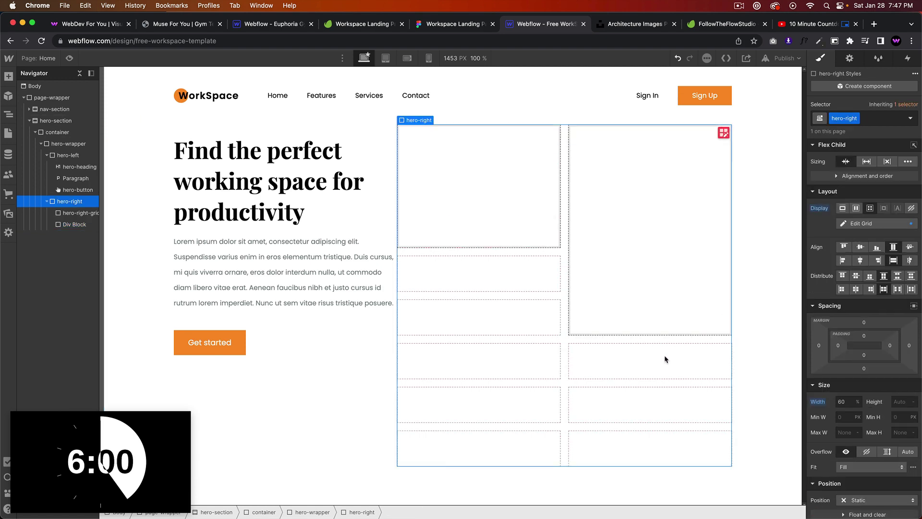
pyautogui.press('super+e')
pyautogui.press('Return')
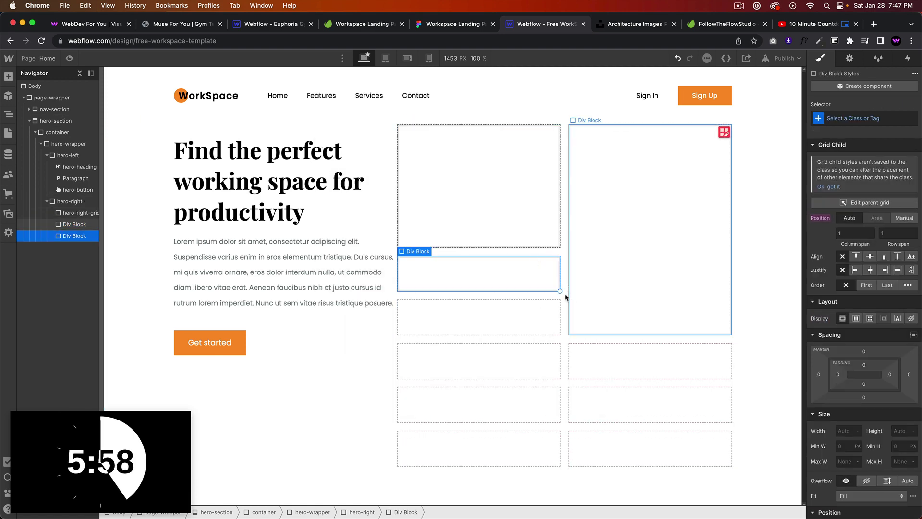
pyautogui.moveTo(560, 291); pyautogui.dragTo(556, 457)
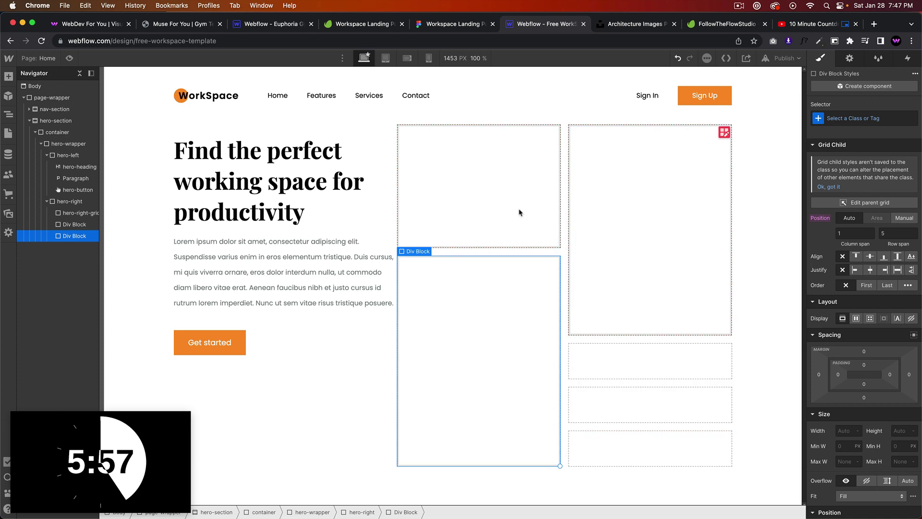
pyautogui.click(441, 24)
pyautogui.click(523, 24)
# - Add a fourth Div Block in the lower right column spanning three rows
pyautogui.click(590, 376)
pyautogui.press('super+e')
pyautogui.write('div')
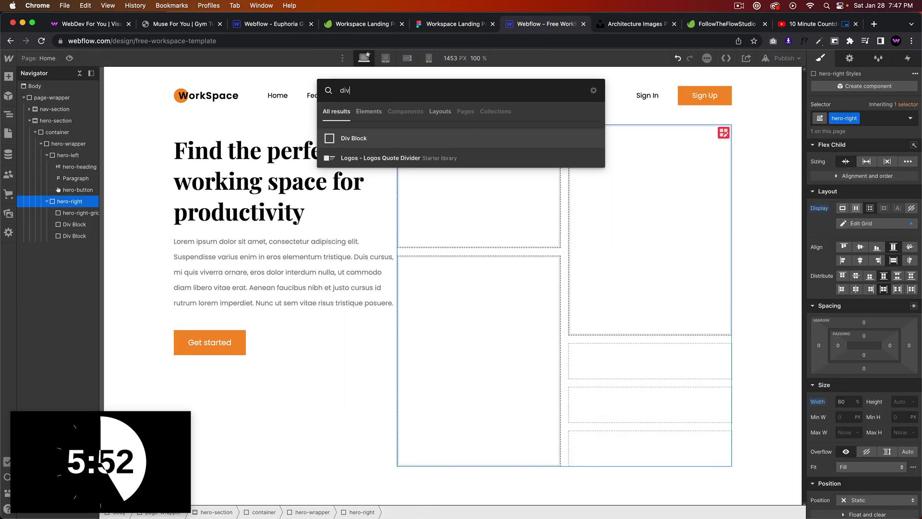
pyautogui.press('Return')
pyautogui.moveTo(732, 378); pyautogui.dragTo(731, 466)
# - Apply the hero-right-grid-cell class to the top-right, lower-left and bottom-right boxes
pyautogui.click(620, 180)
pyautogui.click(864, 118)
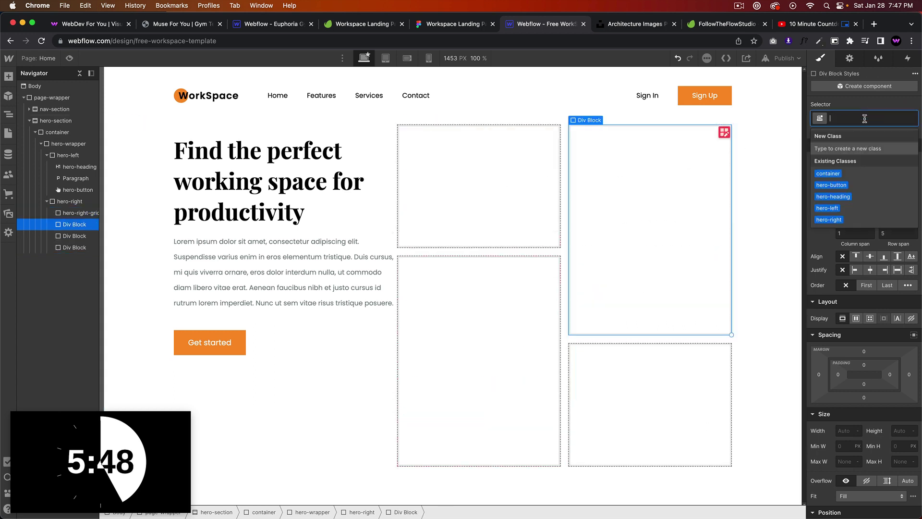
pyautogui.write('hero-right-grid-ce')
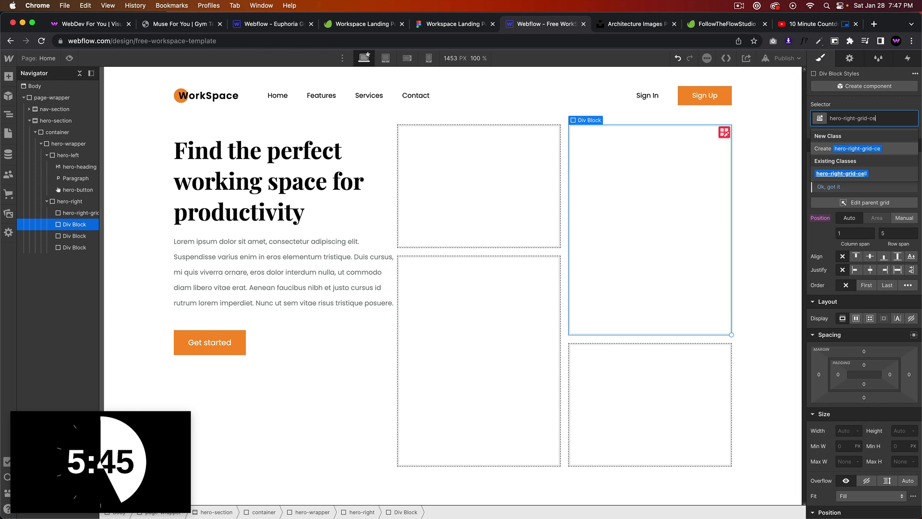
pyautogui.press('Return')
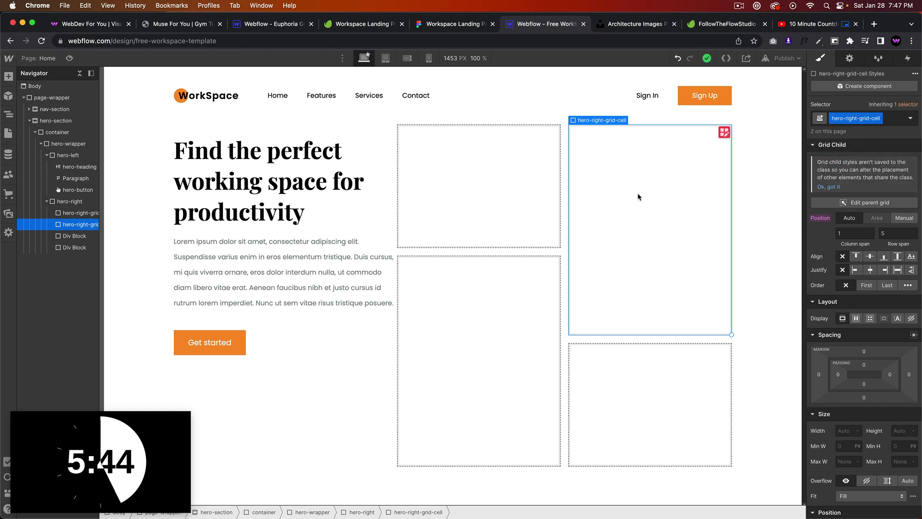
pyautogui.click(505, 321)
pyautogui.click(864, 118)
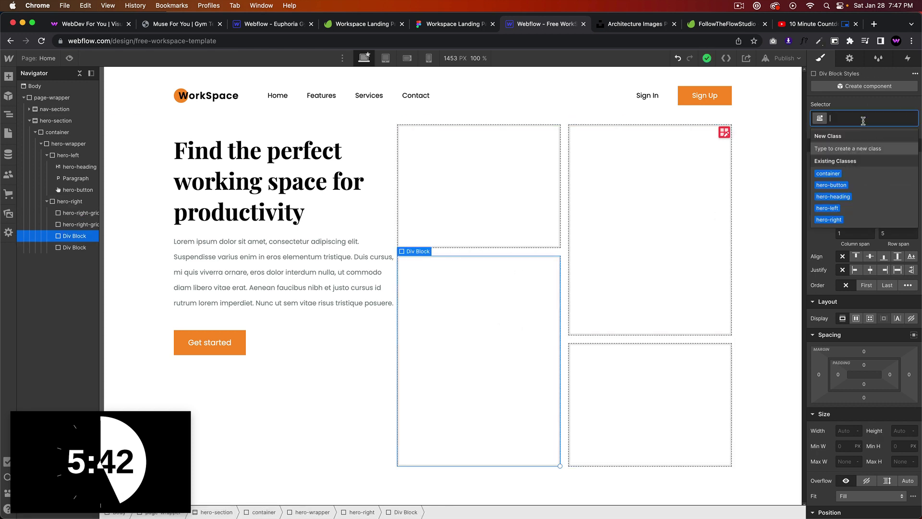
pyautogui.write('hero-right')
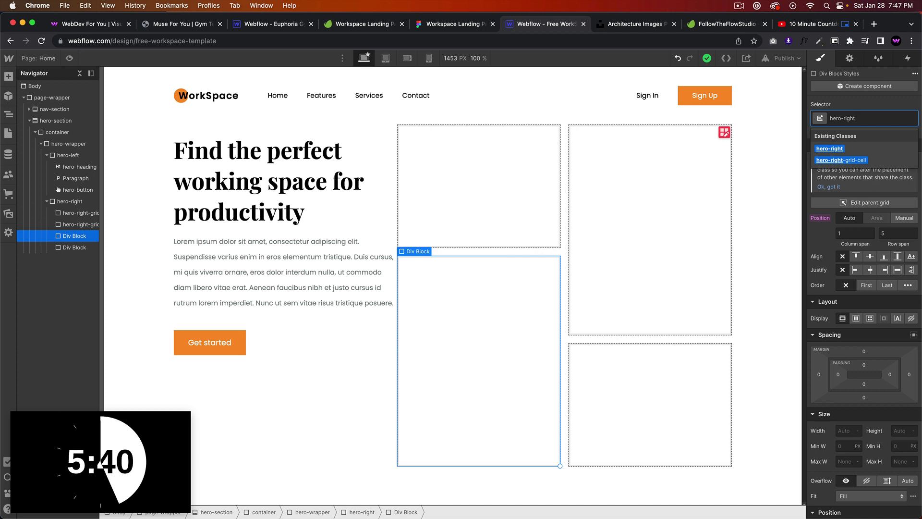
pyautogui.write('-grid-cell')
pyautogui.press('Return')
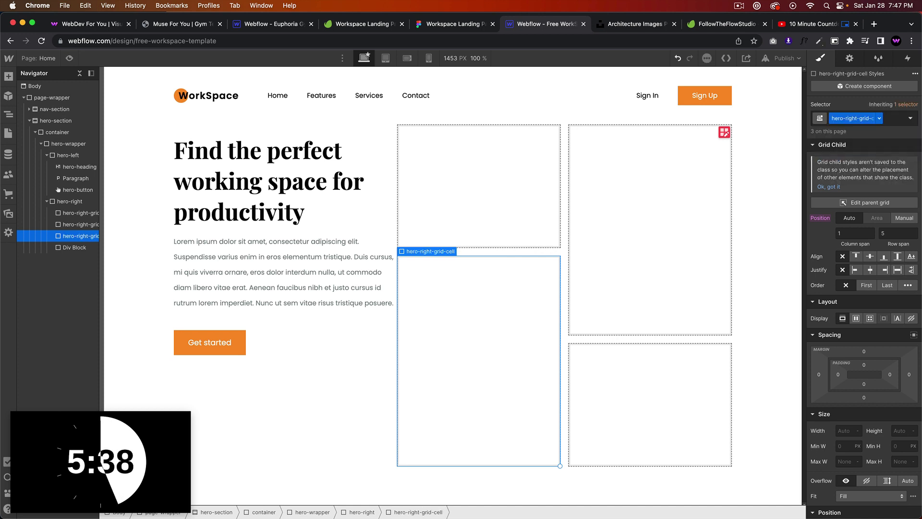
pyautogui.click(696, 385)
pyautogui.click(861, 118)
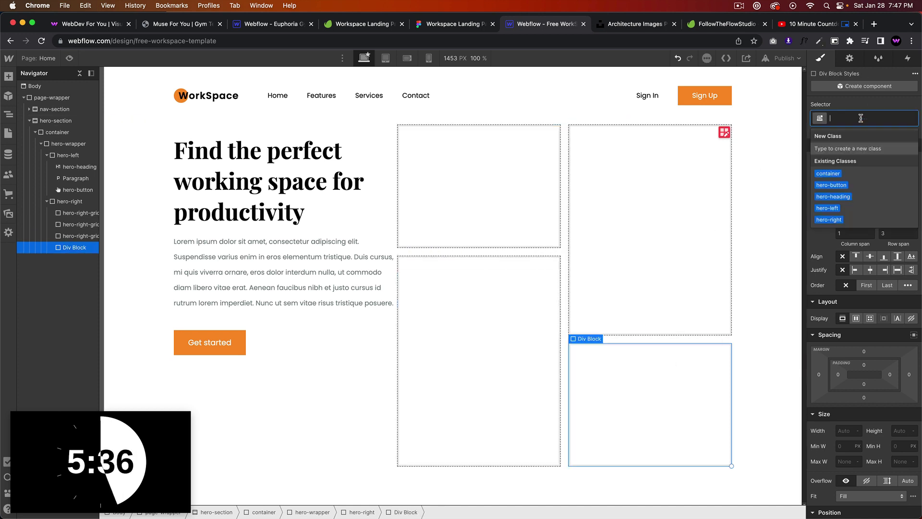
pyautogui.write('hero-right-gri')
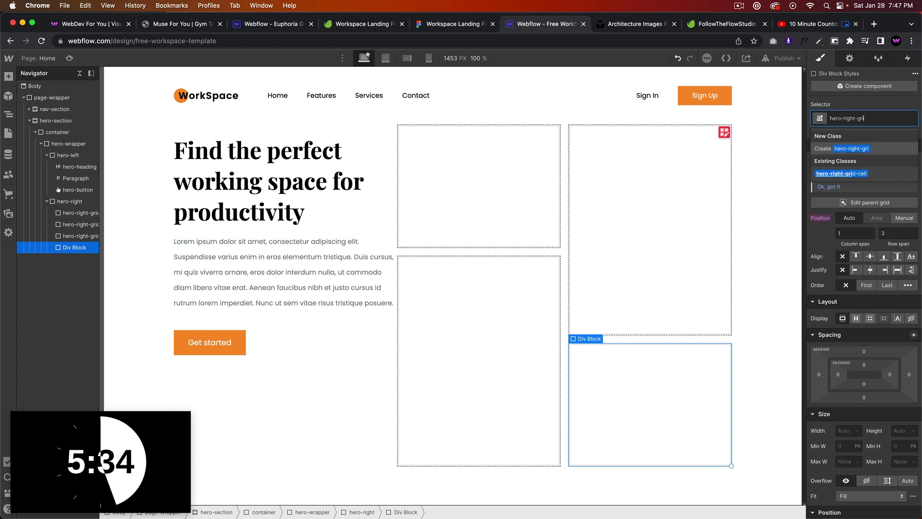
pyautogui.write('d-cell')
pyautogui.press('Return')
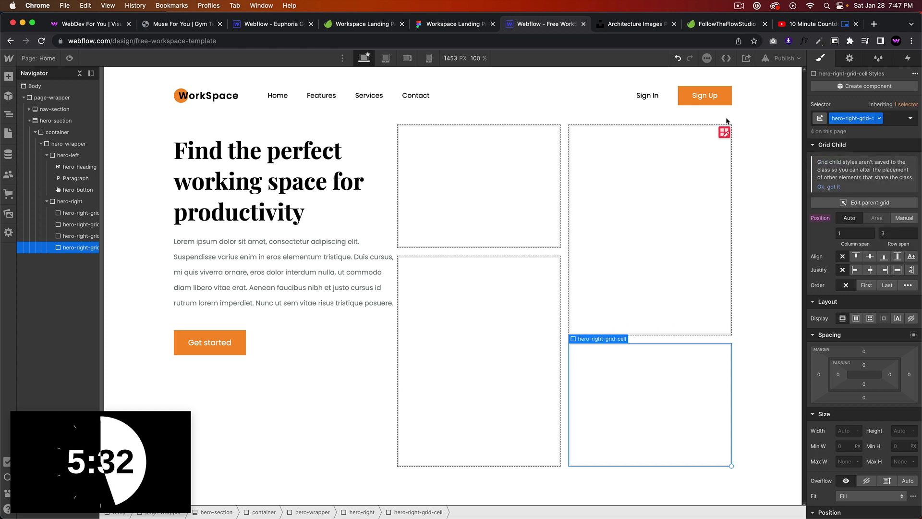
# - Preview the hero section briefly, then select the parent hero-right grid
pyautogui.click(367, 344)
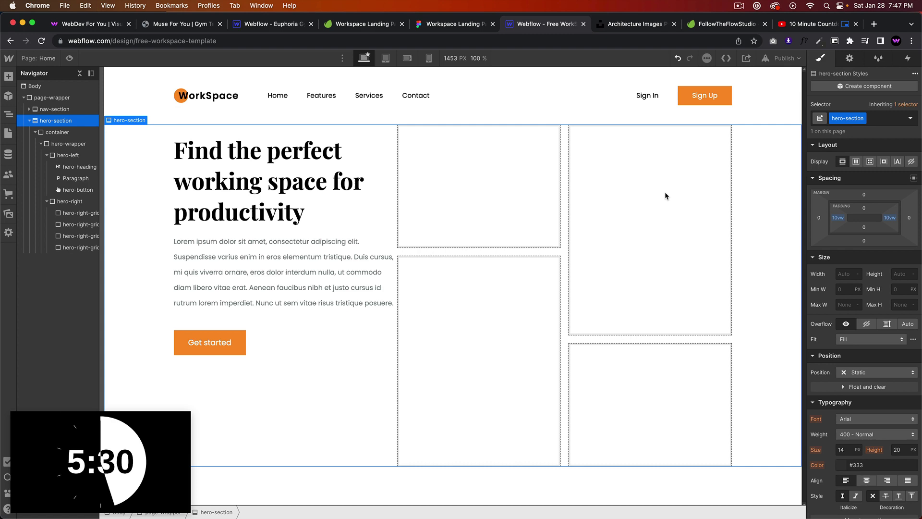
pyautogui.click(70, 58)
pyautogui.click(70, 58)
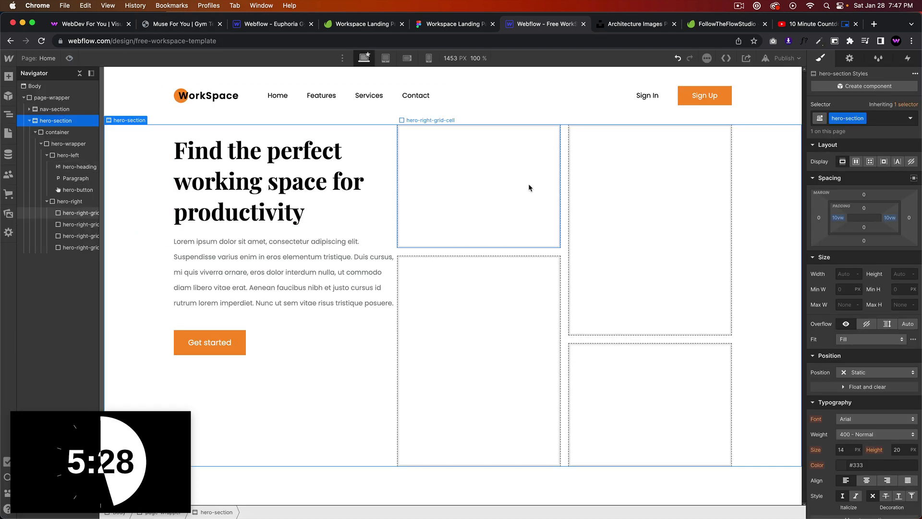
pyautogui.click(528, 186)
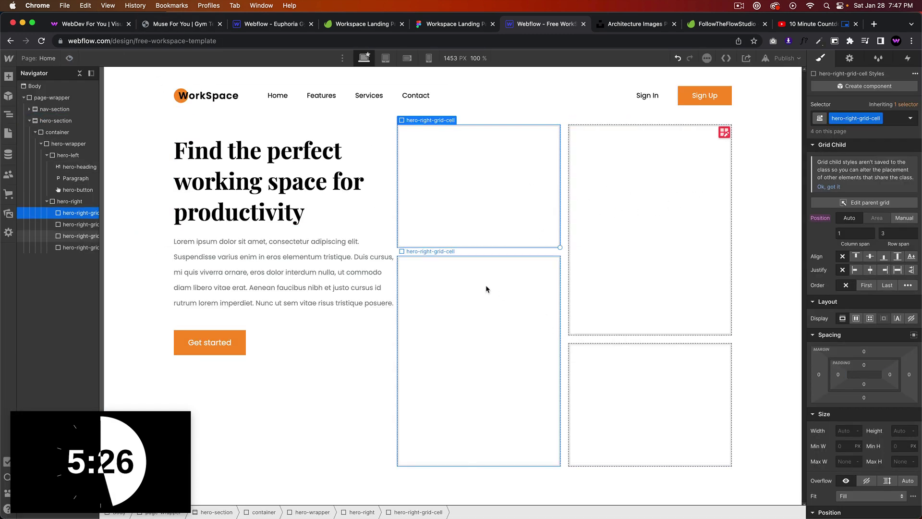
pyautogui.click(565, 244)
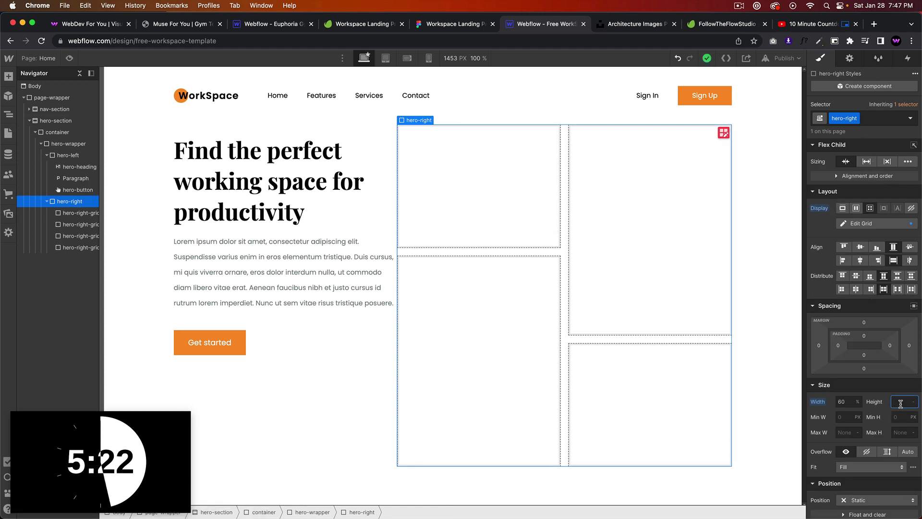
# - Set the hero-right grid height to 650 px to match the Figma image group, after trying 500 and 700
pyautogui.press('Return')
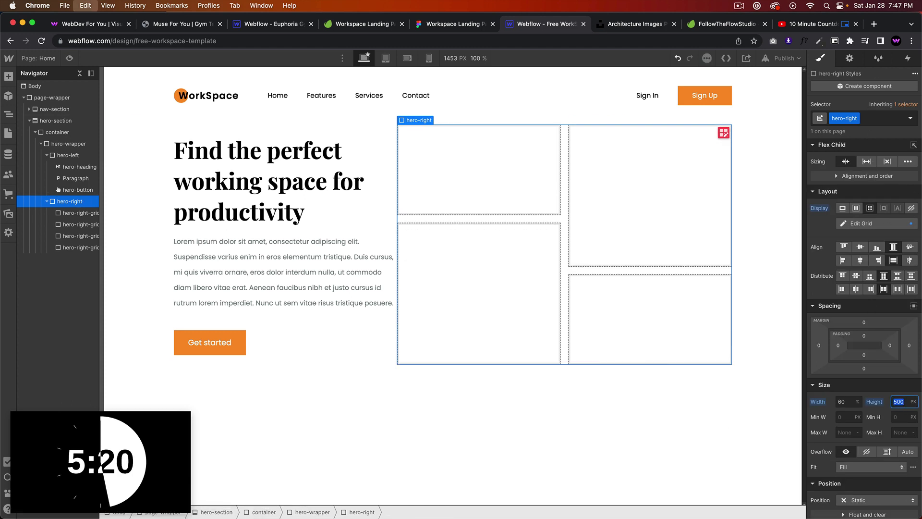
pyautogui.write('700')
pyautogui.press('Return')
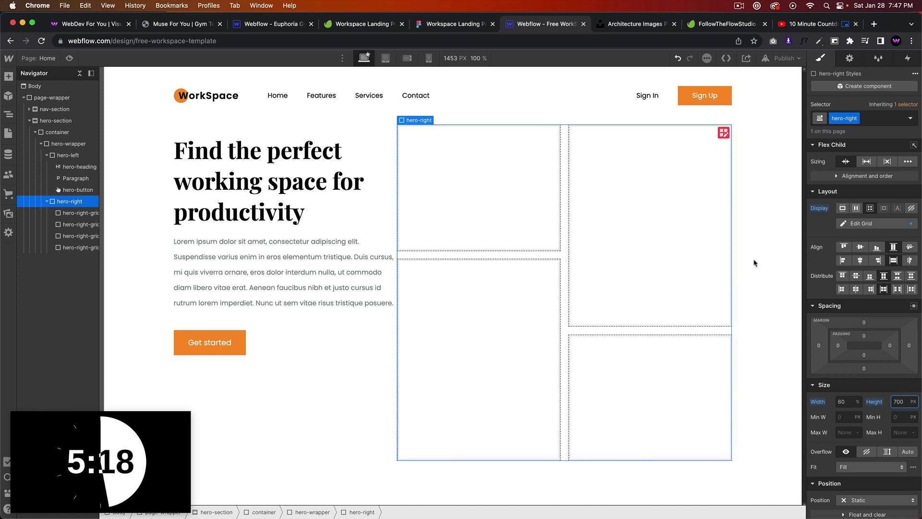
pyautogui.click(442, 24)
pyautogui.click(519, 264)
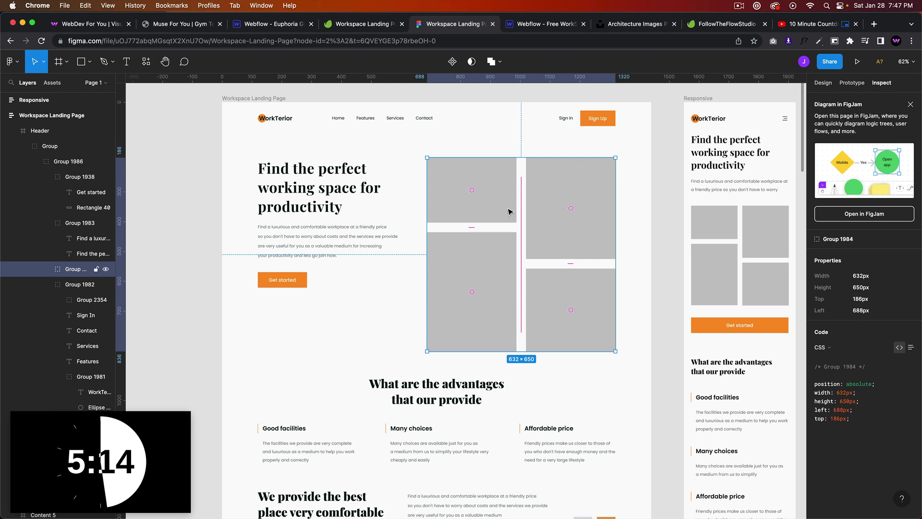
pyautogui.click(544, 25)
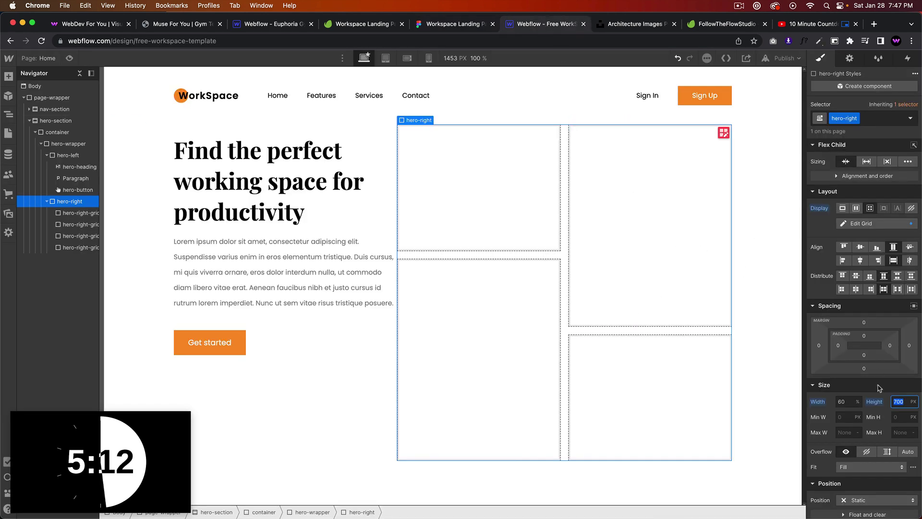
pyautogui.write('650')
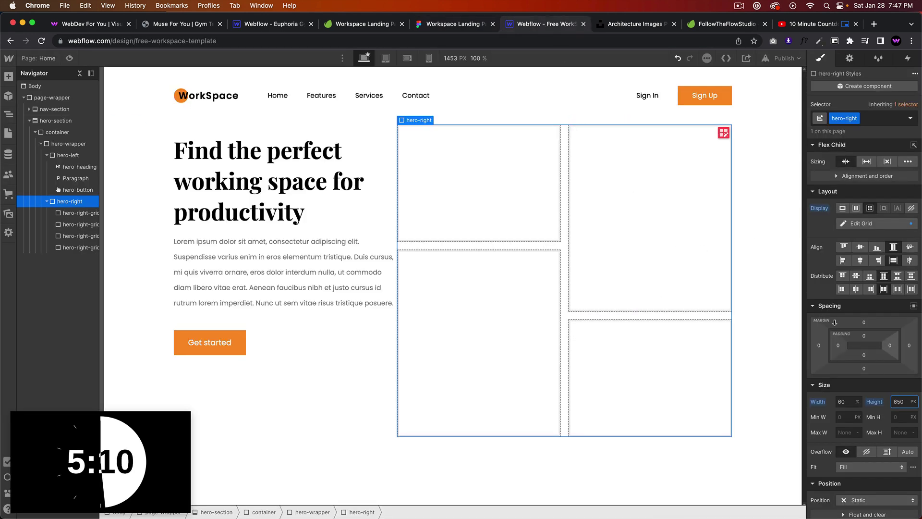
pyautogui.click(544, 201)
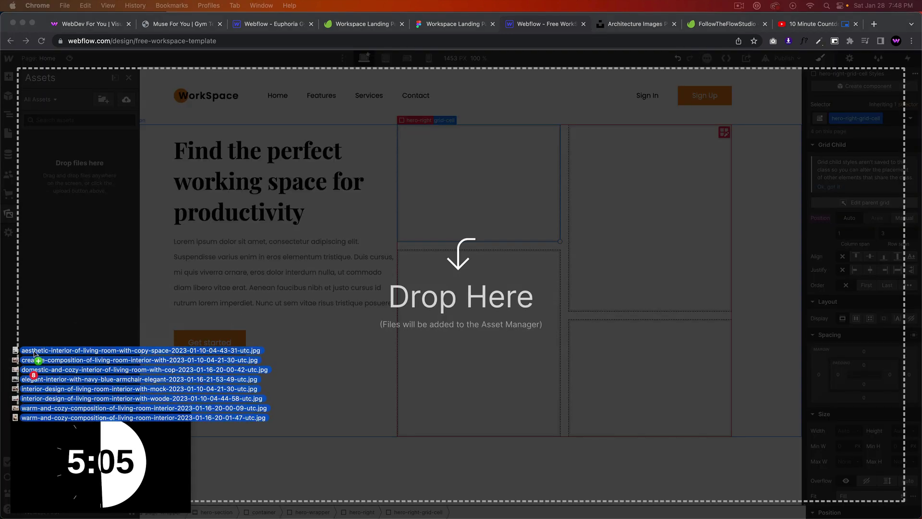
# - Upload the eight image files to the site's assets and bring back the element tree
pyautogui.moveTo(30, 353); pyautogui.dragTo(47, 322)
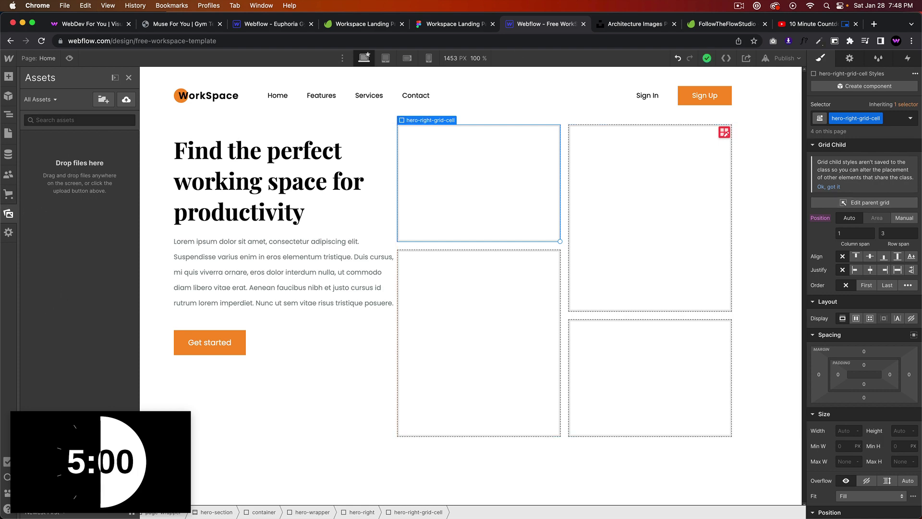
pyautogui.moveTo(0, 255); pyautogui.dragTo(76, 187)
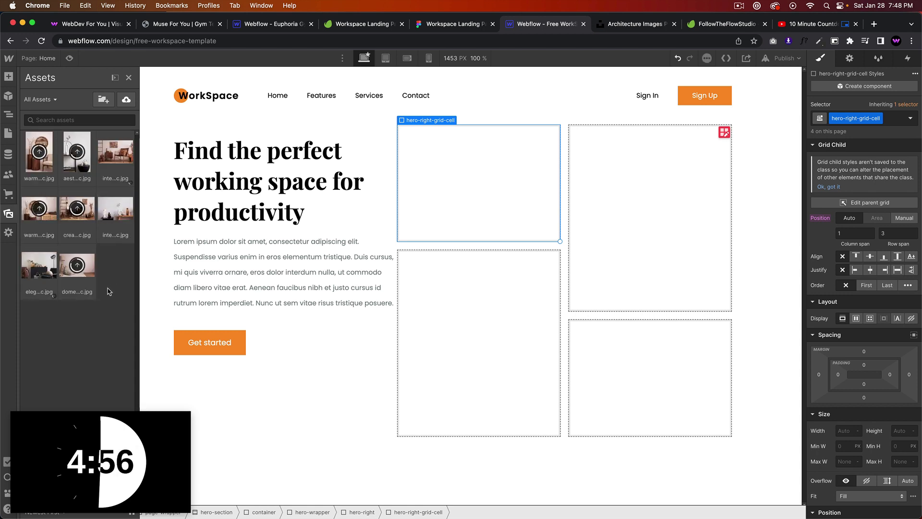
pyautogui.press('z')
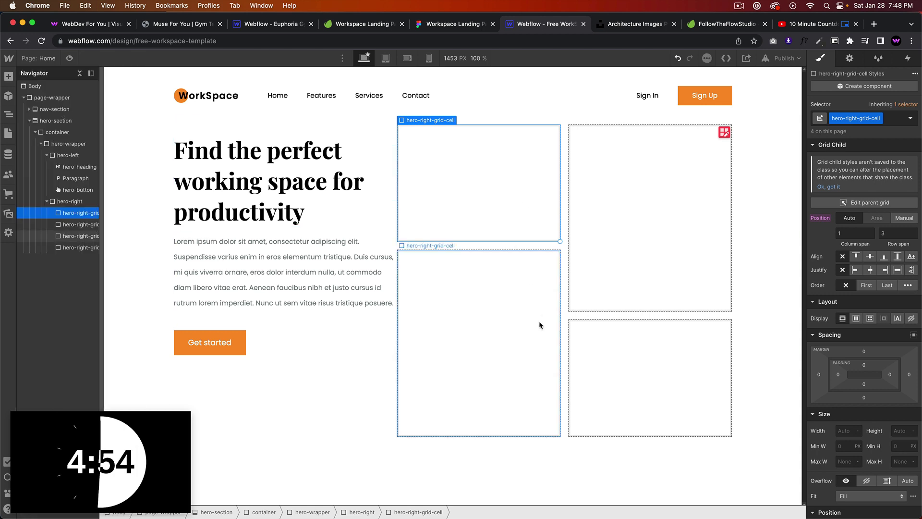
pyautogui.scroll(-10, 897, 398)
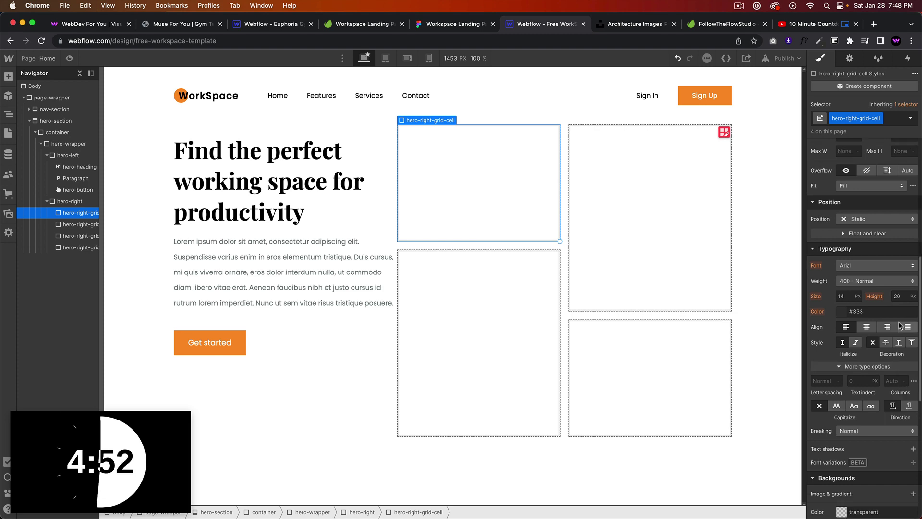
pyautogui.scroll(-2, 899, 401)
# - Set the warm-and-cozy image as the grid cells' background: cover, centered, no-repeat, top-aligned
pyautogui.click(914, 392)
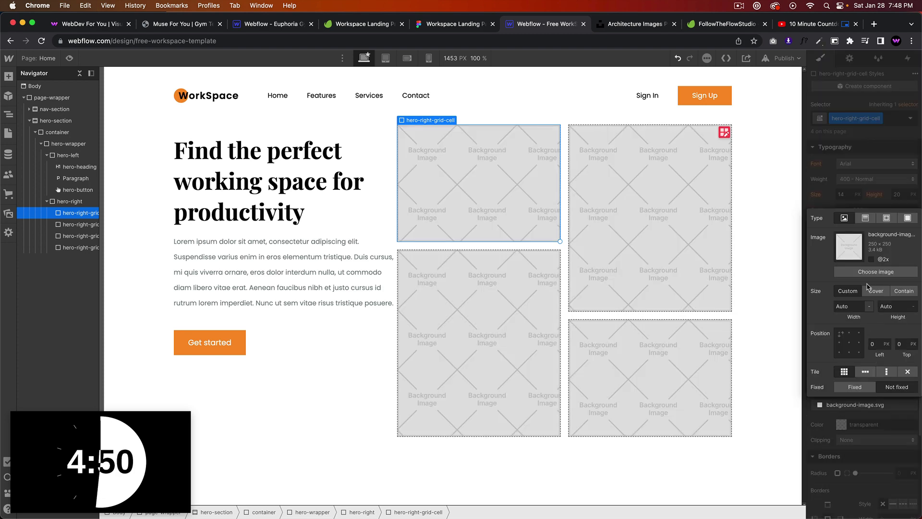
pyautogui.click(876, 271)
pyautogui.click(38, 153)
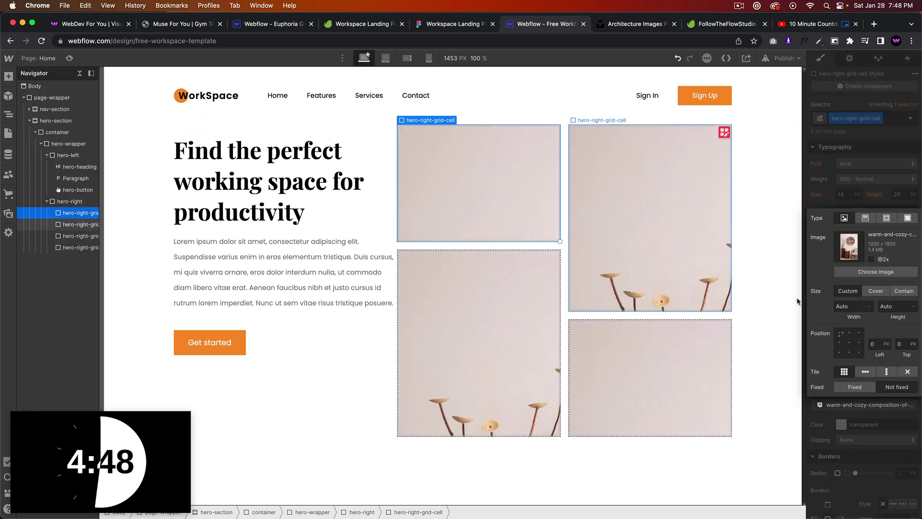
pyautogui.click(874, 294)
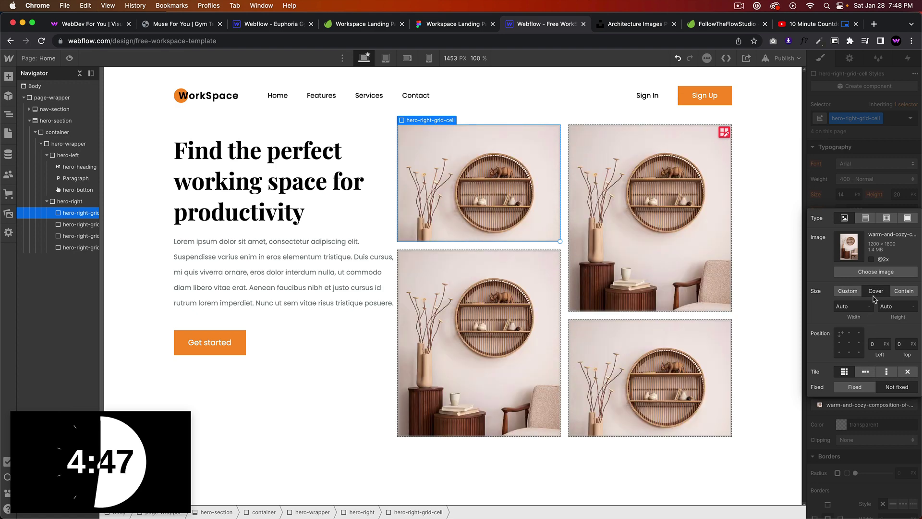
pyautogui.click(849, 342)
pyautogui.click(907, 373)
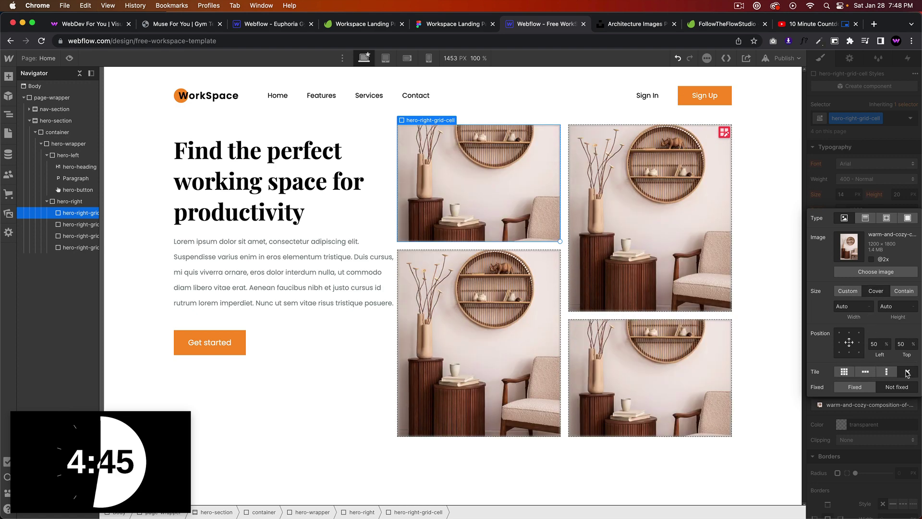
pyautogui.click(849, 332)
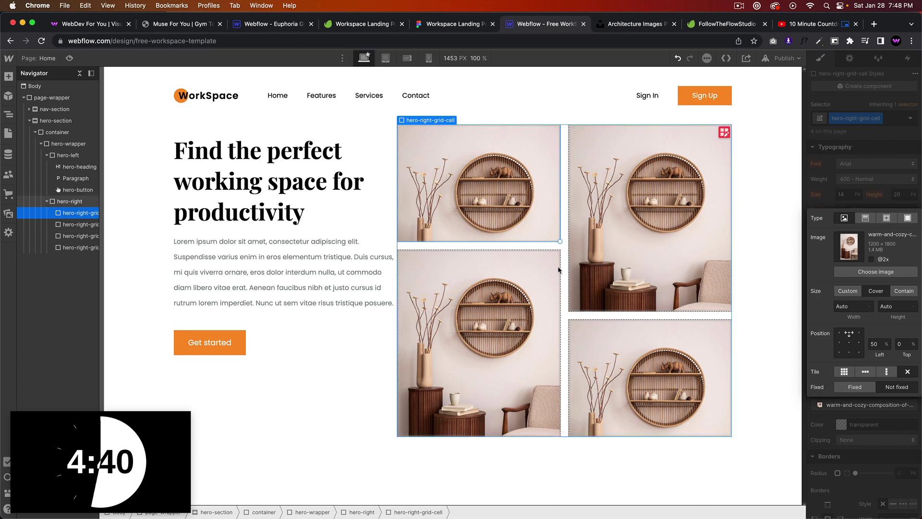
# - Select each image cell in turn to check the applied background
pyautogui.click(500, 296)
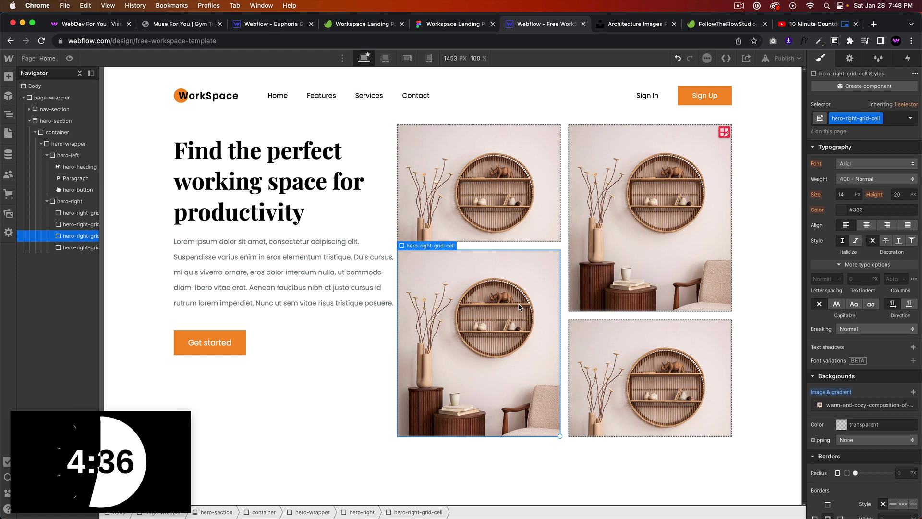
pyautogui.click(528, 216)
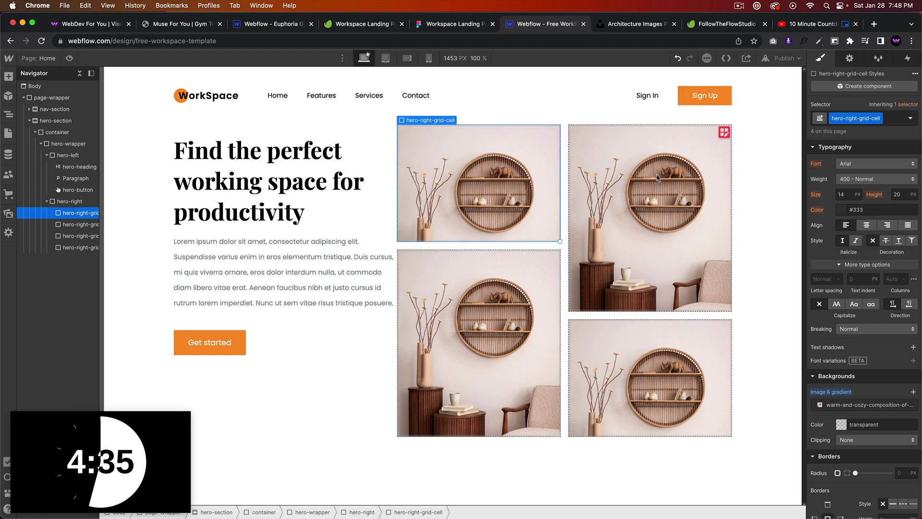
pyautogui.click(509, 348)
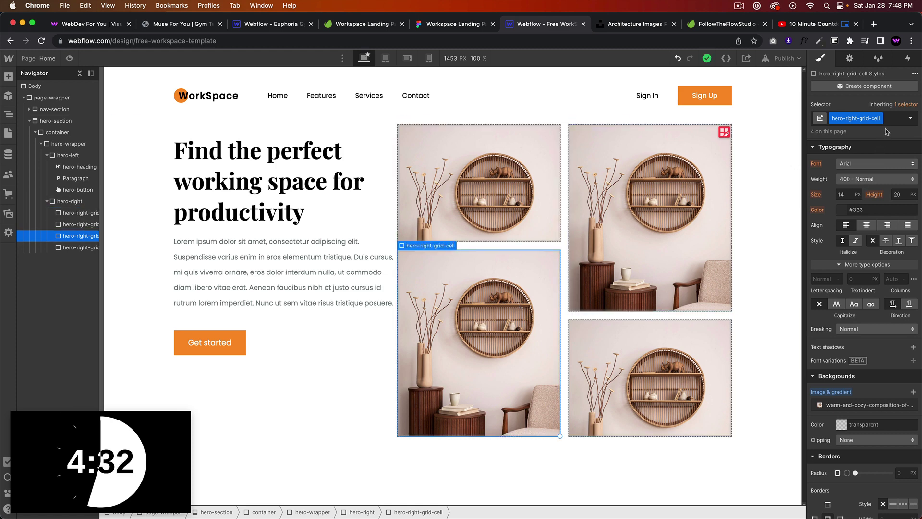
pyautogui.click(512, 171)
pyautogui.scroll(-2, 883, 431)
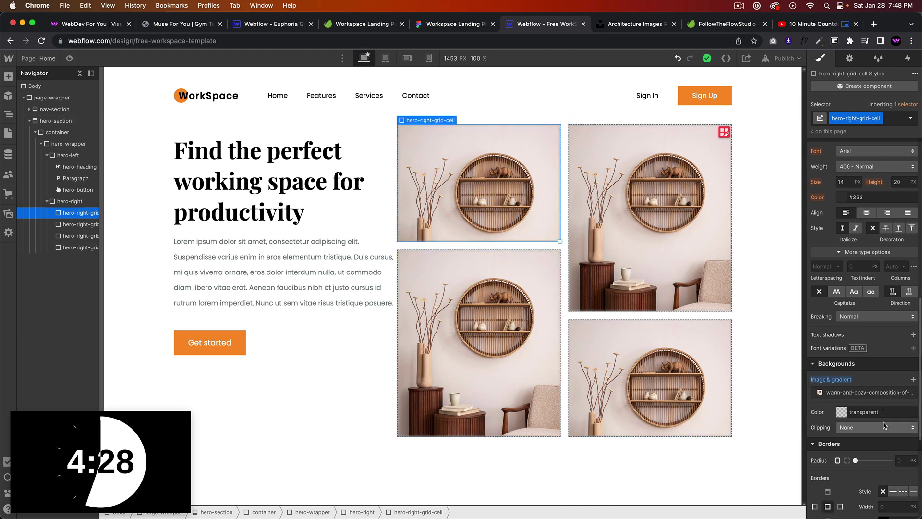
pyautogui.click(651, 222)
pyautogui.click(538, 197)
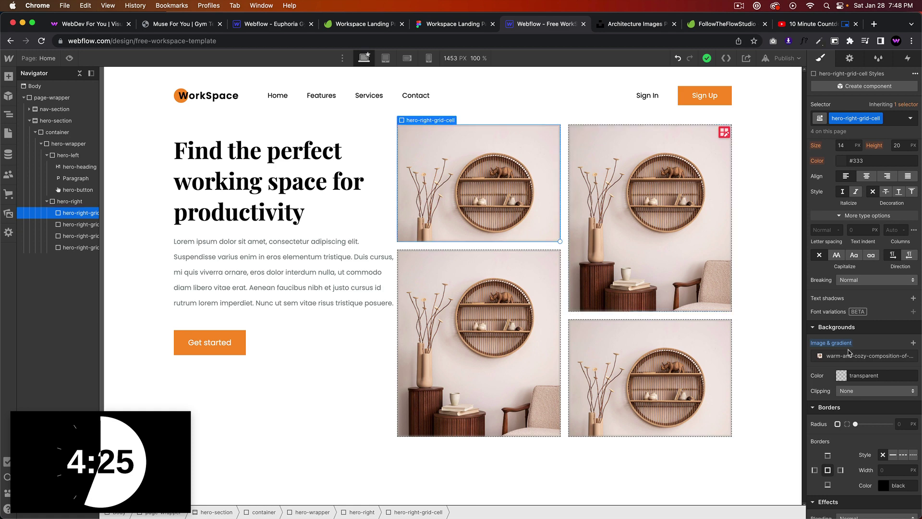
# - Set the top-left cell's background to the vase still-life photo
pyautogui.click(865, 356)
pyautogui.click(9, 212)
pyautogui.click(111, 217)
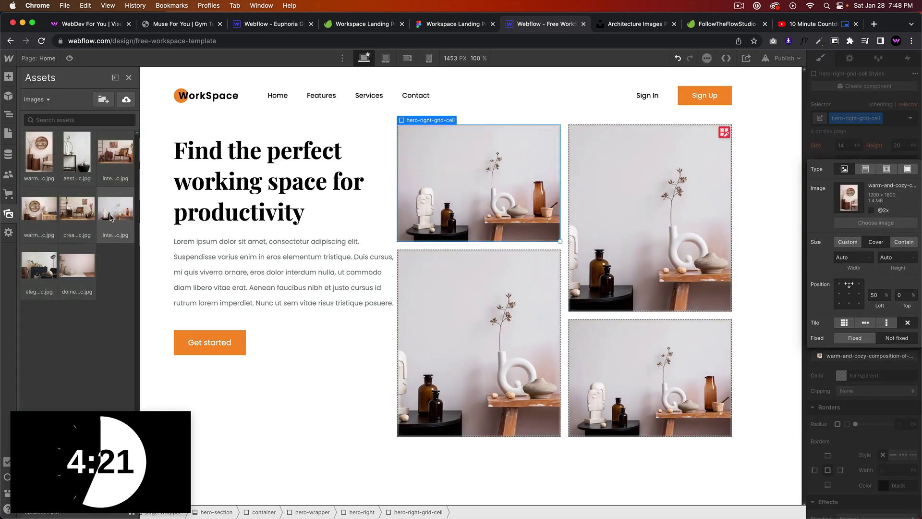
pyautogui.click(8, 114)
# - Give the top-right cell combo class 2 and try the vase and black-circle photo, anchored left-center
pyautogui.click(665, 195)
pyautogui.click(860, 121)
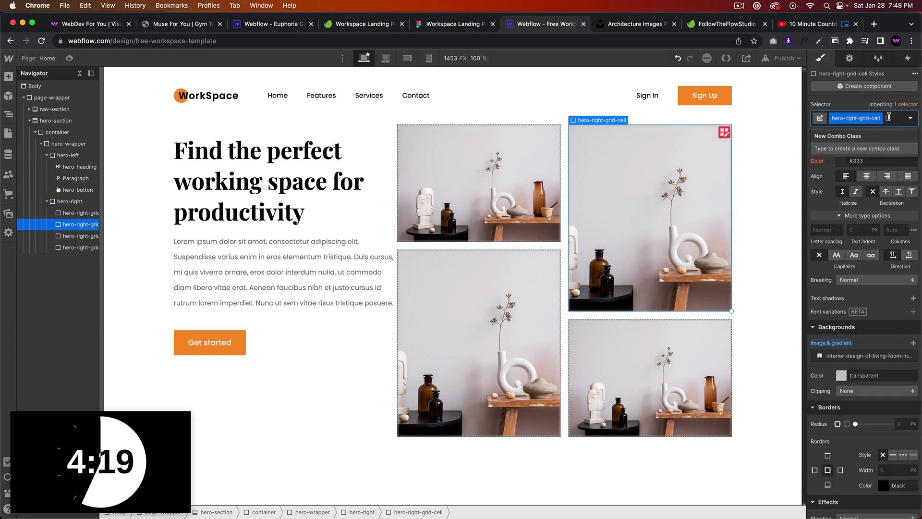
pyautogui.press('Return')
pyautogui.click(873, 361)
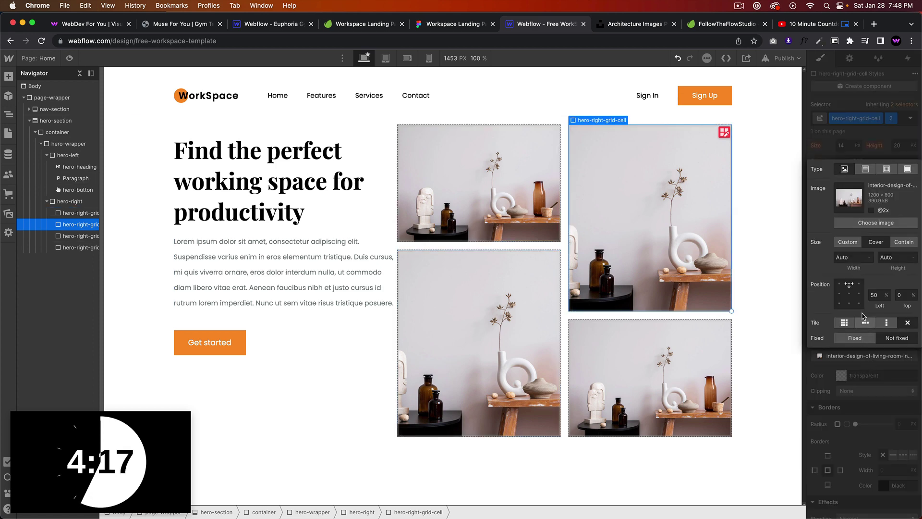
pyautogui.click(872, 224)
pyautogui.click(68, 233)
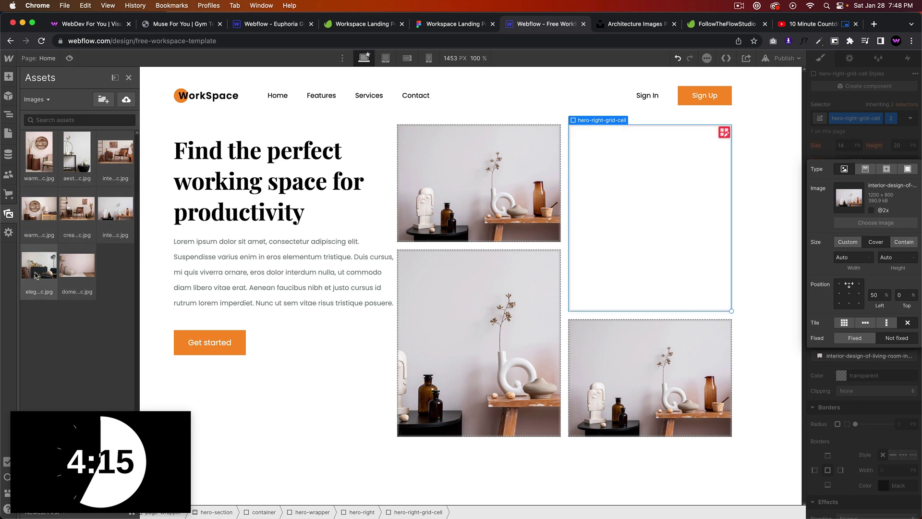
pyautogui.click(117, 169)
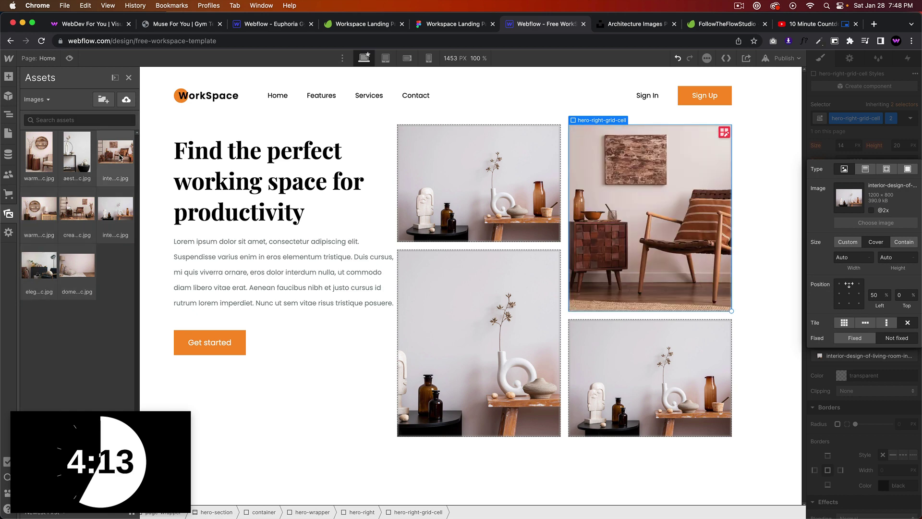
pyautogui.click(122, 223)
pyautogui.click(72, 157)
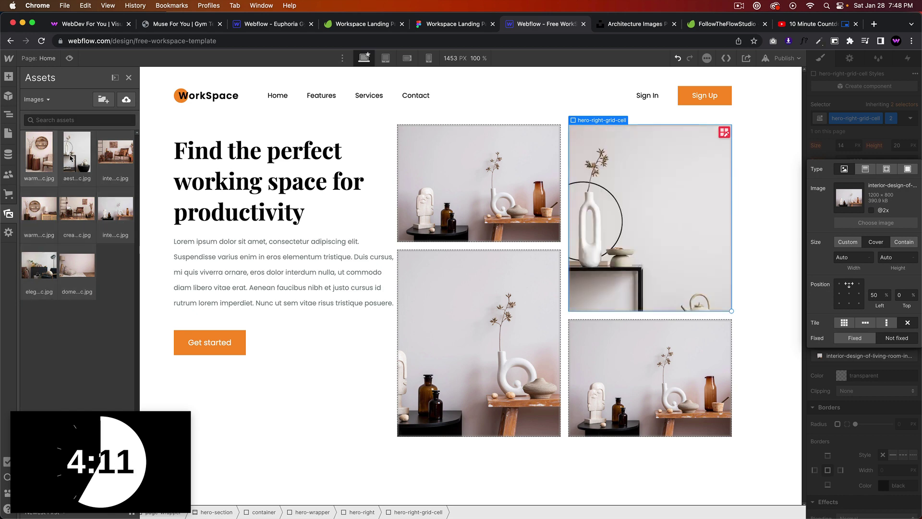
pyautogui.press('z')
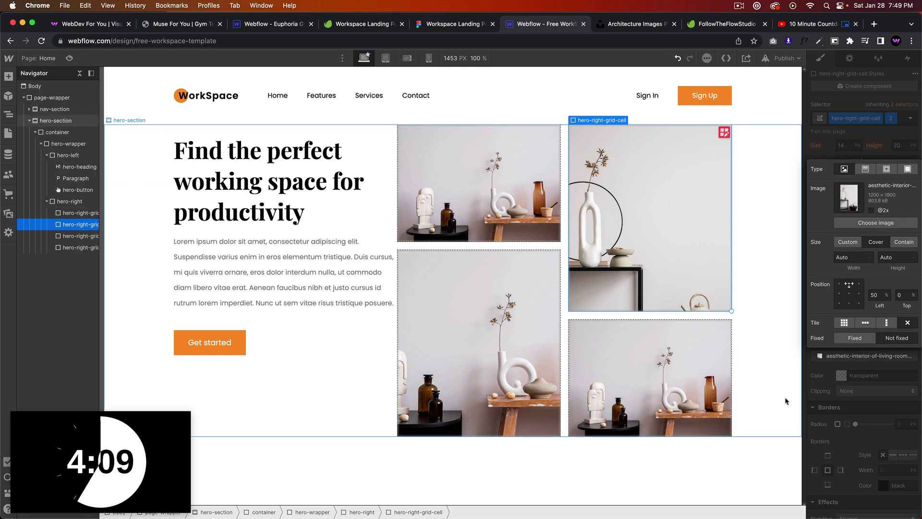
pyautogui.click(842, 294)
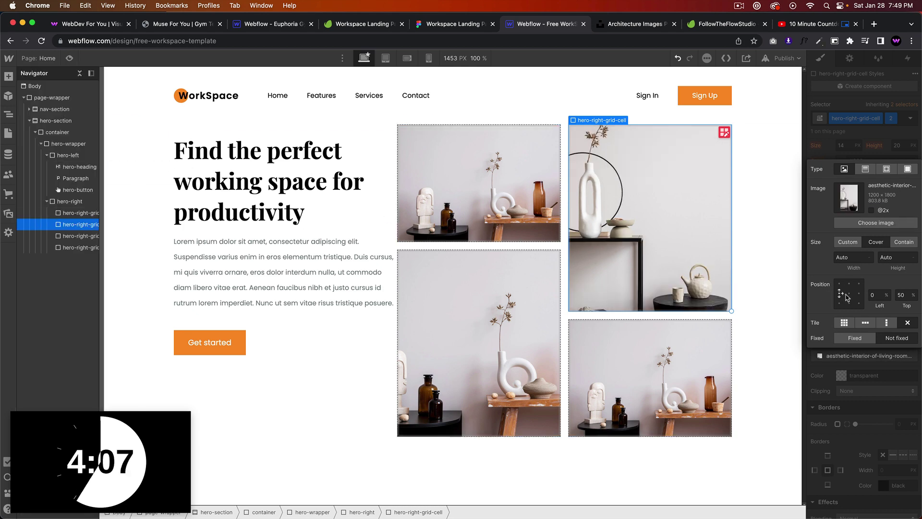
# - Switch the top-right cell's background to the navy cabinet photo, aligned right
pyautogui.click(876, 222)
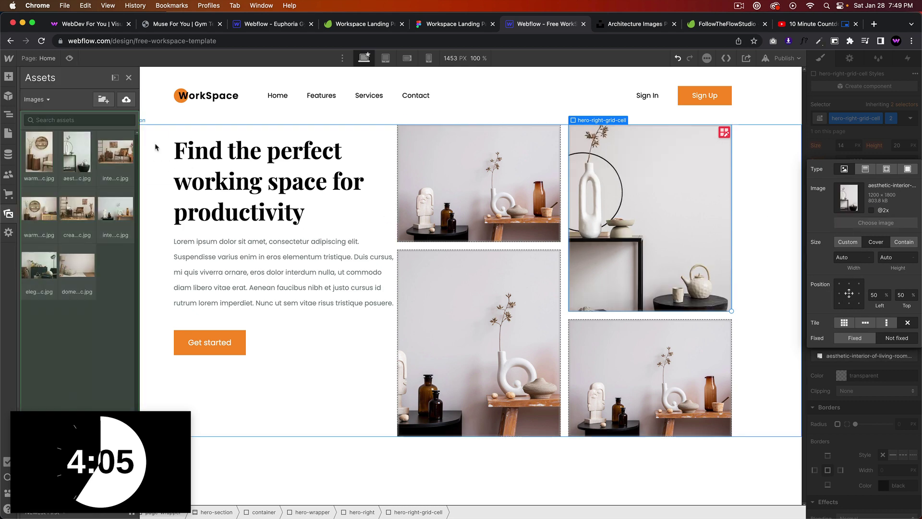
pyautogui.click(77, 208)
pyautogui.click(42, 216)
pyautogui.click(34, 275)
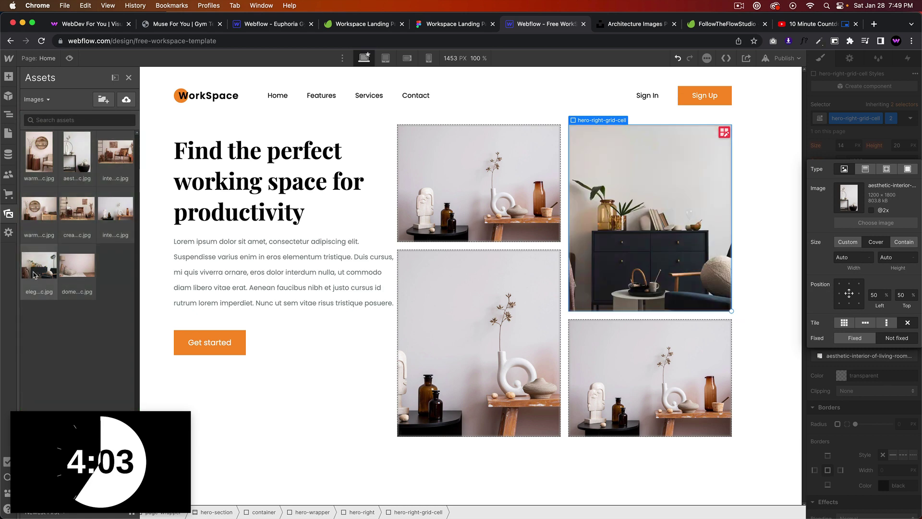
pyautogui.press('Escape')
pyautogui.click(840, 293)
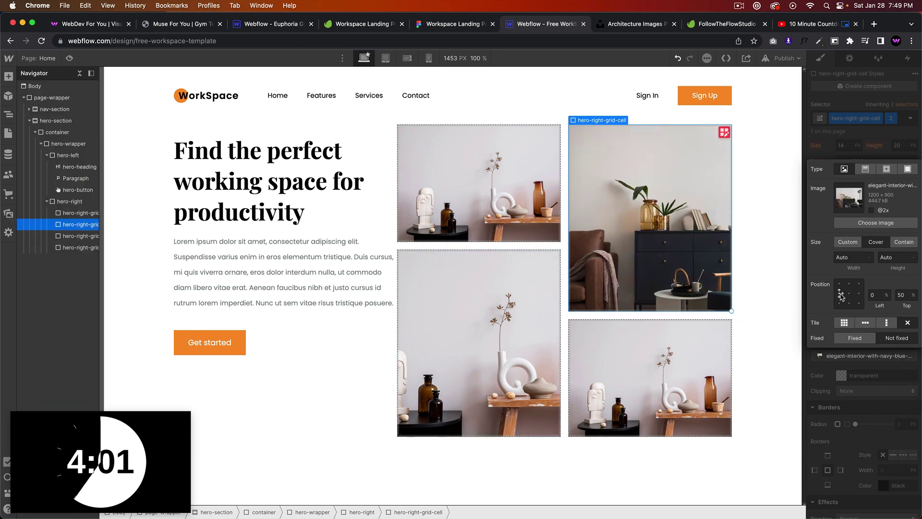
pyautogui.click(858, 294)
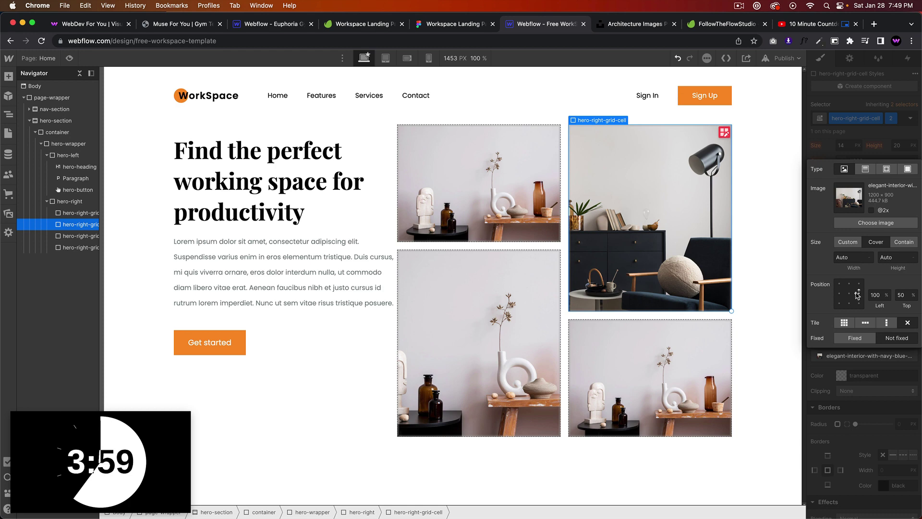
# - Give the bottom-left cell combo class 3 with the round-shelf photo as background
pyautogui.click(404, 310)
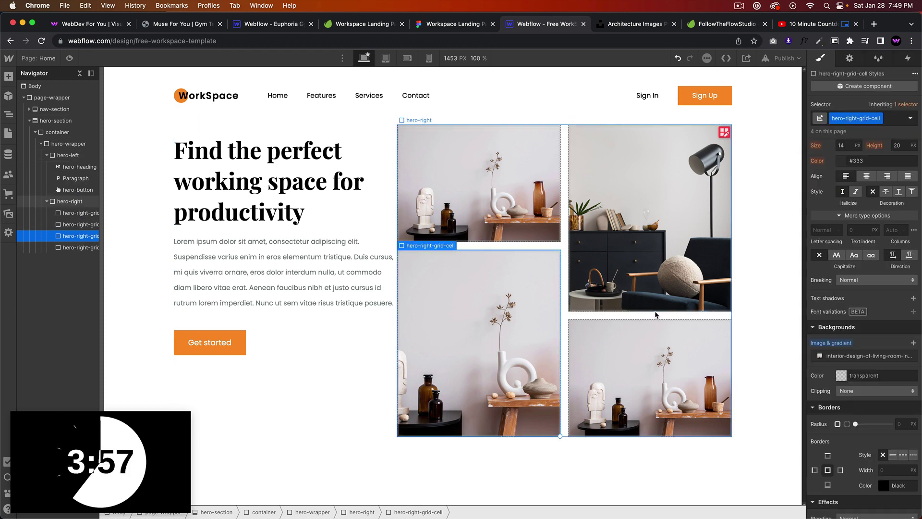
pyautogui.click(887, 119)
pyautogui.write('3')
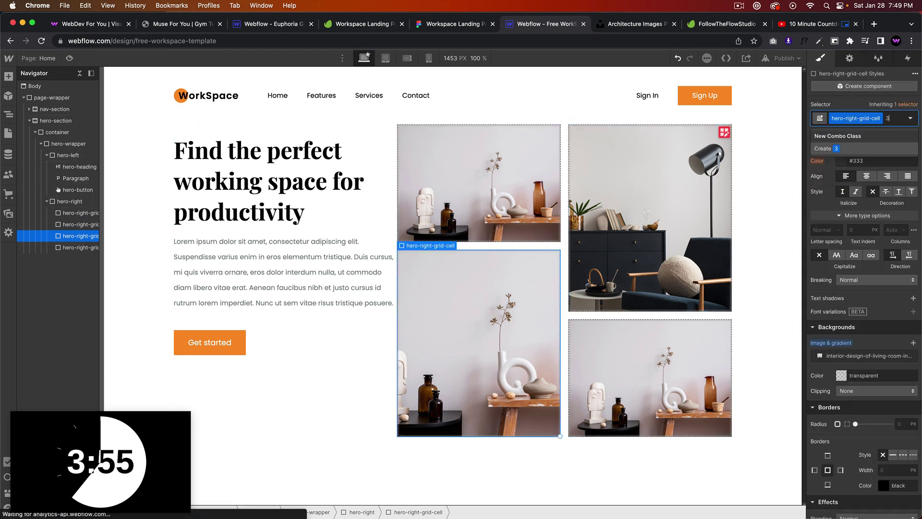
pyautogui.press('Return')
pyautogui.click(845, 355)
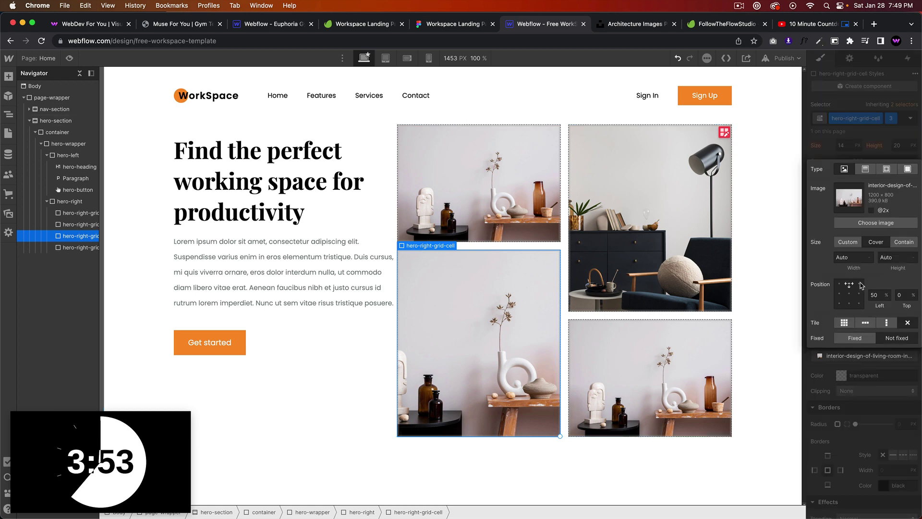
pyautogui.click(852, 223)
pyautogui.click(43, 162)
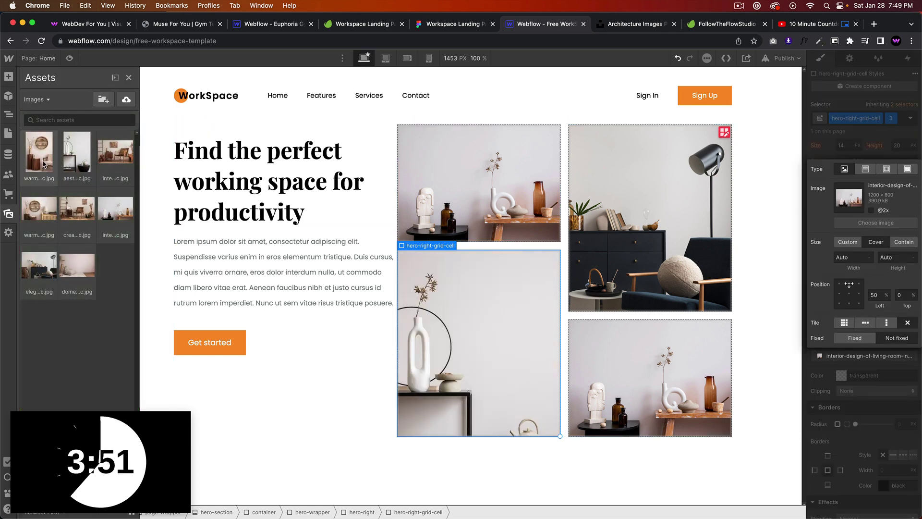
# - Give the bottom-right cell its own combo class and try the beanbag photo, left-centered
pyautogui.click(648, 379)
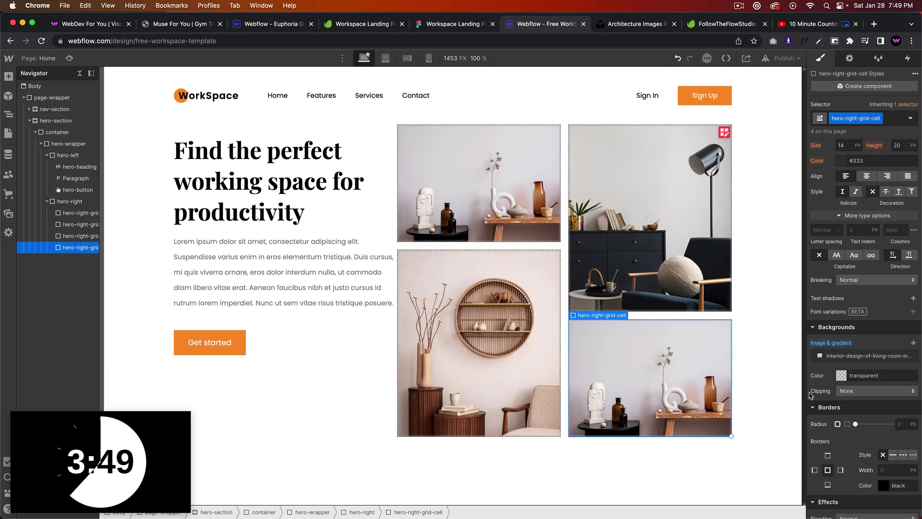
pyautogui.click(889, 119)
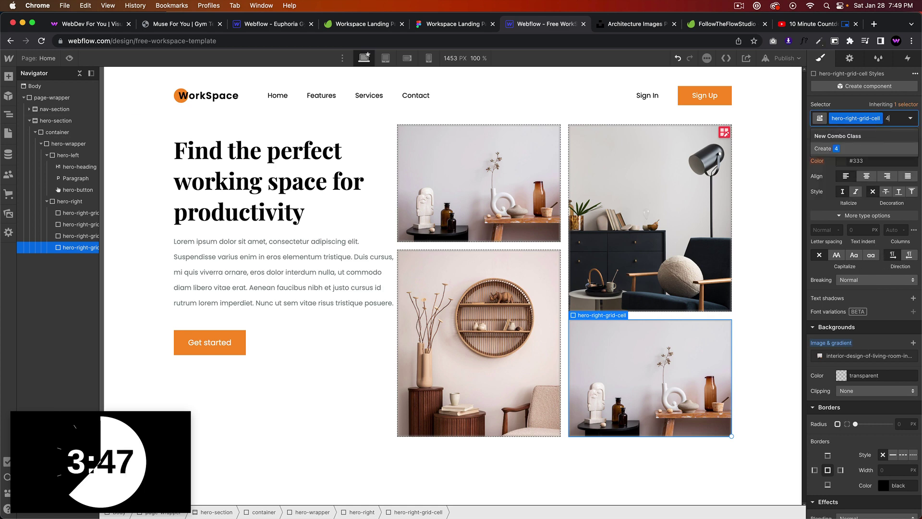
pyautogui.click(865, 358)
pyautogui.click(875, 222)
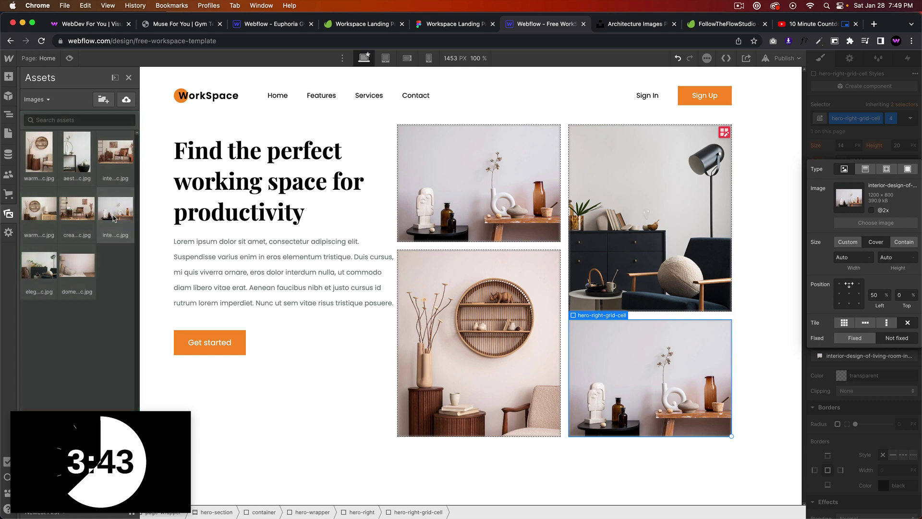
pyautogui.click(71, 278)
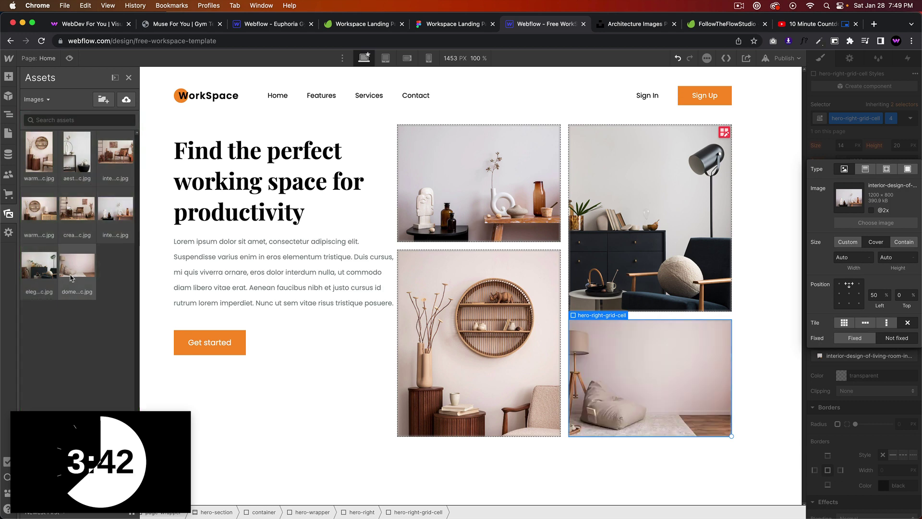
pyautogui.click(849, 295)
pyautogui.click(841, 295)
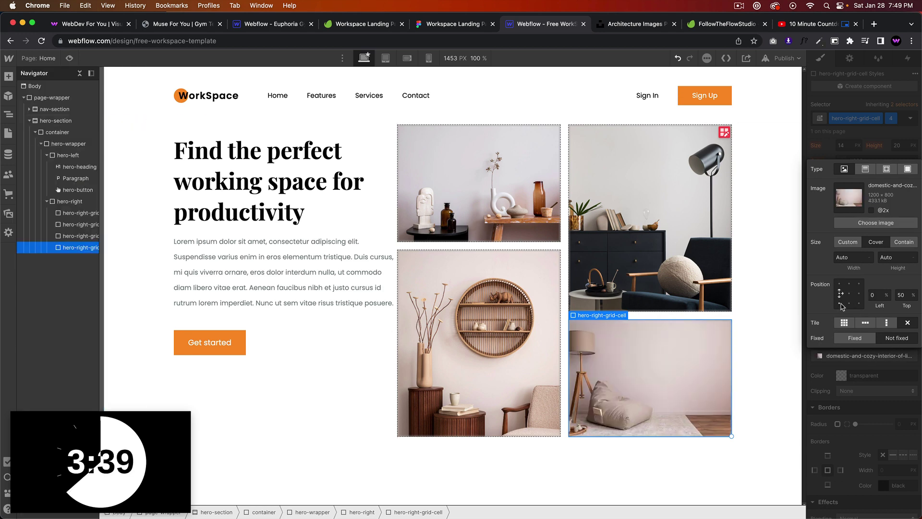
# - Set the bottom-right cell's background to the living room photo with the ladder
pyautogui.click(873, 225)
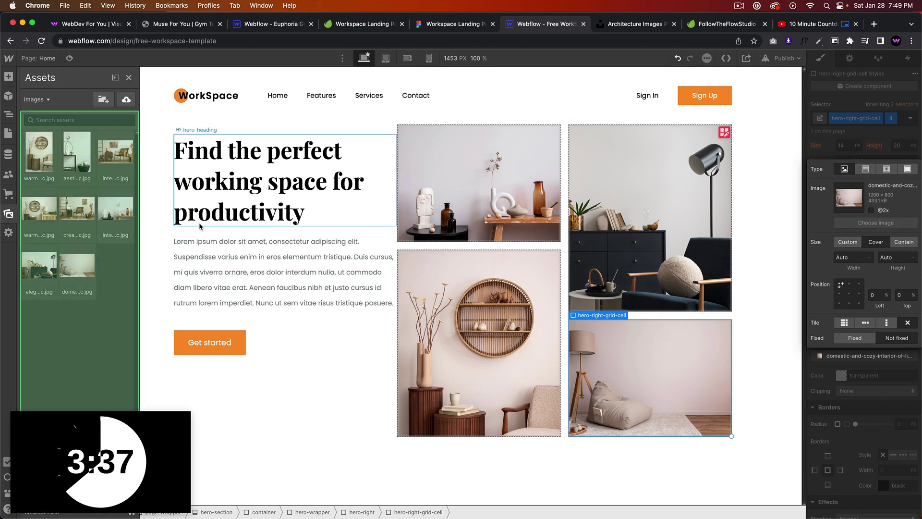
pyautogui.click(36, 278)
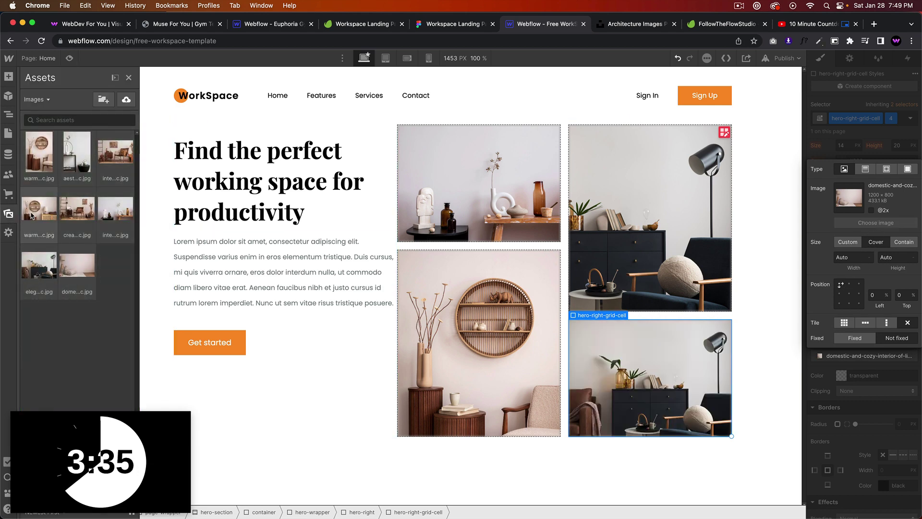
pyautogui.click(39, 201)
pyautogui.click(67, 170)
pyautogui.click(38, 161)
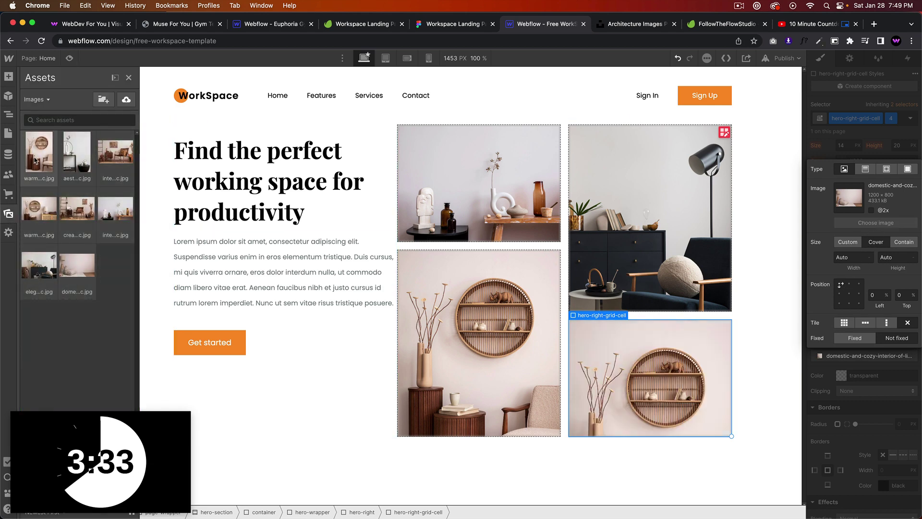
pyautogui.click(72, 214)
pyautogui.press('z')
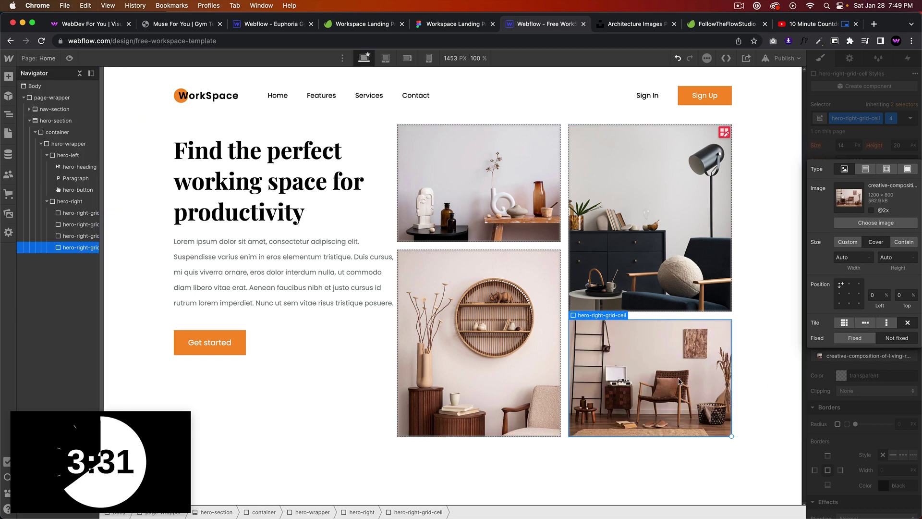
pyautogui.click(534, 219)
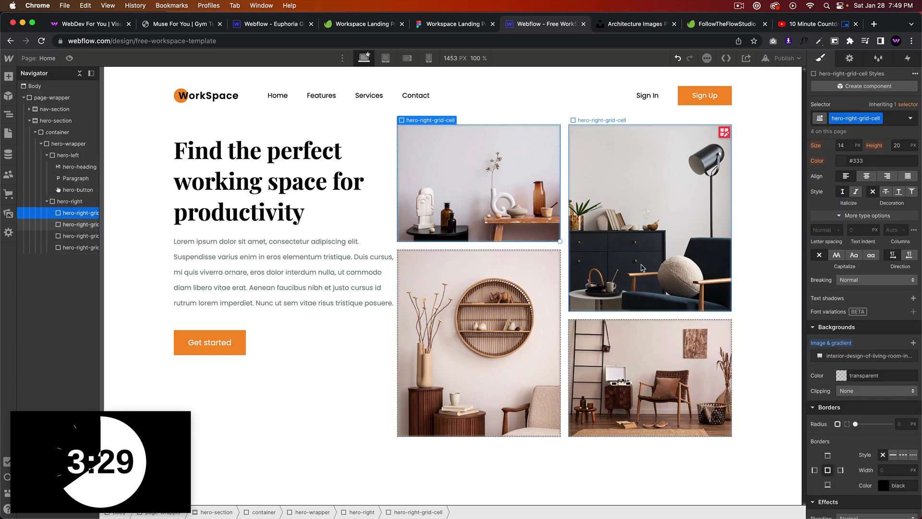
# - Centre the top-right cell's background photo horizontally
pyautogui.click(623, 308)
pyautogui.click(860, 356)
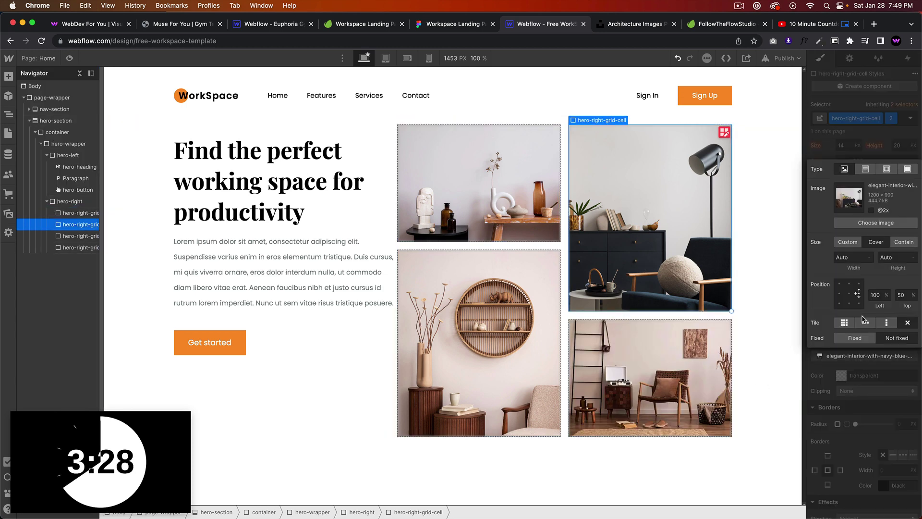
pyautogui.click(849, 294)
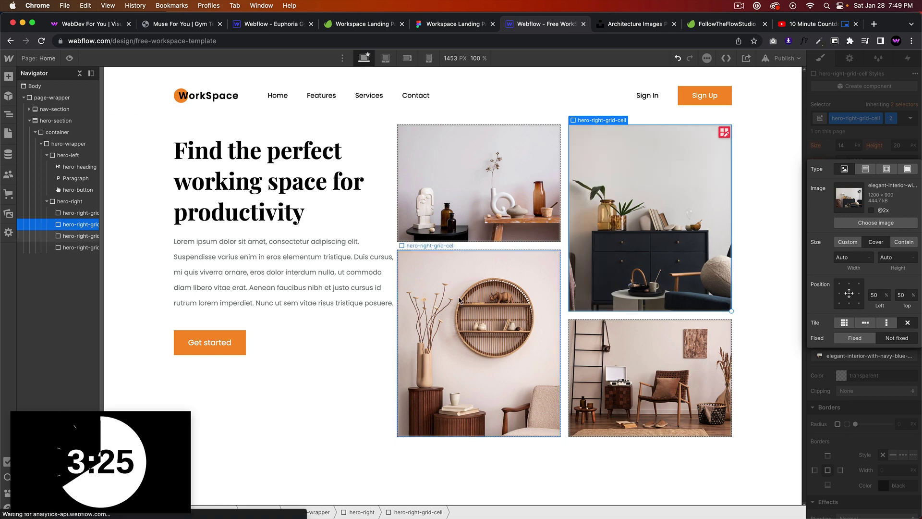
# - Try top and centre positions for the next cell's photo, settling on centred
pyautogui.click(481, 211)
pyautogui.click(853, 357)
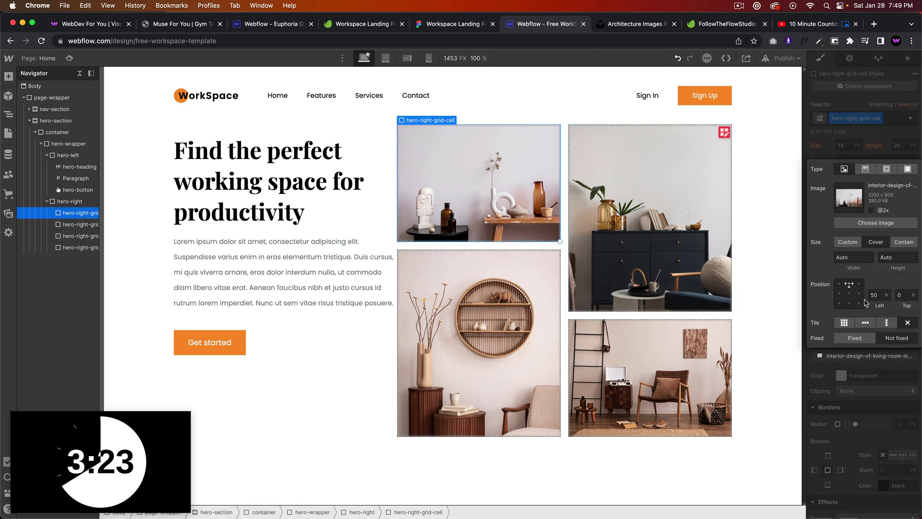
pyautogui.click(849, 294)
pyautogui.click(850, 285)
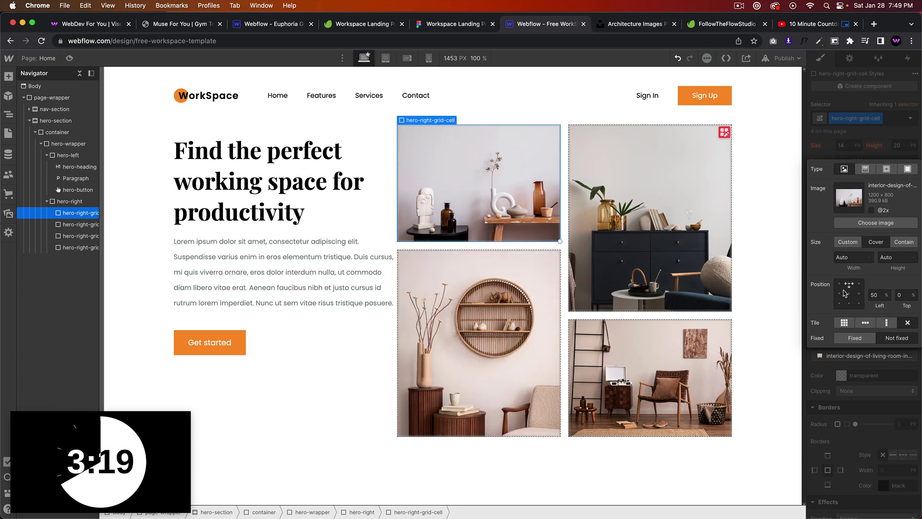
pyautogui.click(849, 293)
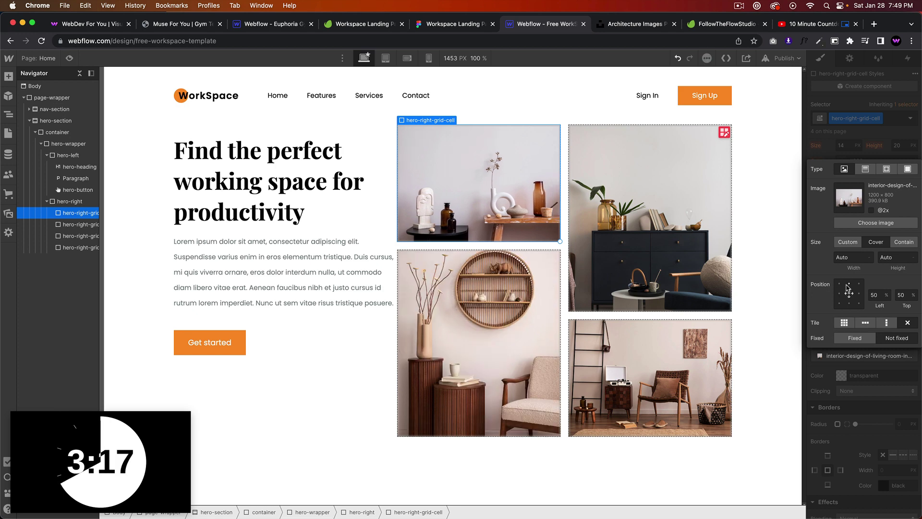
pyautogui.press('super+z')
pyautogui.press('super+z')
pyautogui.press('super+z')
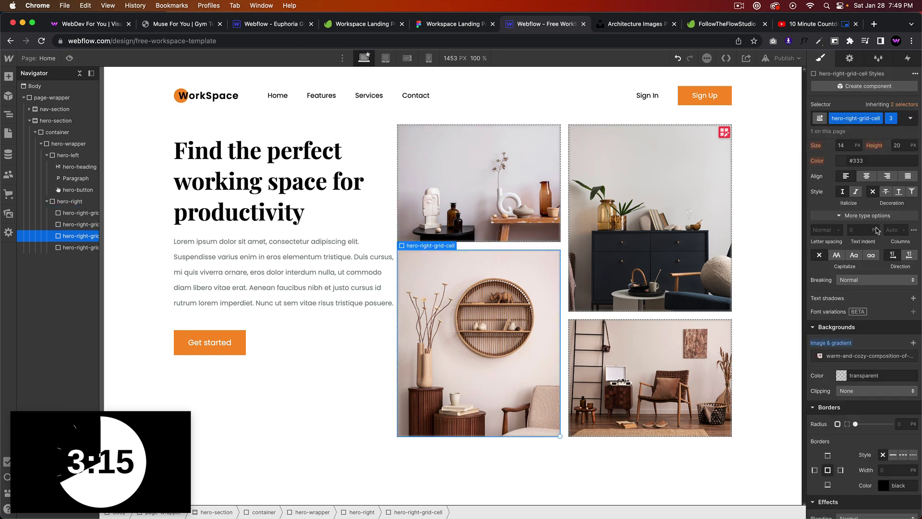
# - Anchor the warm-and-cozy background photo to the top centre
pyautogui.click(855, 356)
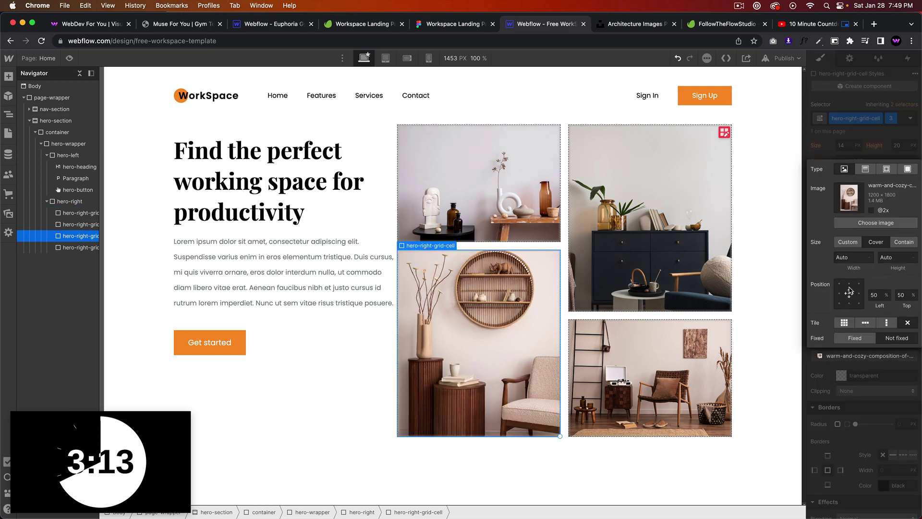
pyautogui.click(849, 283)
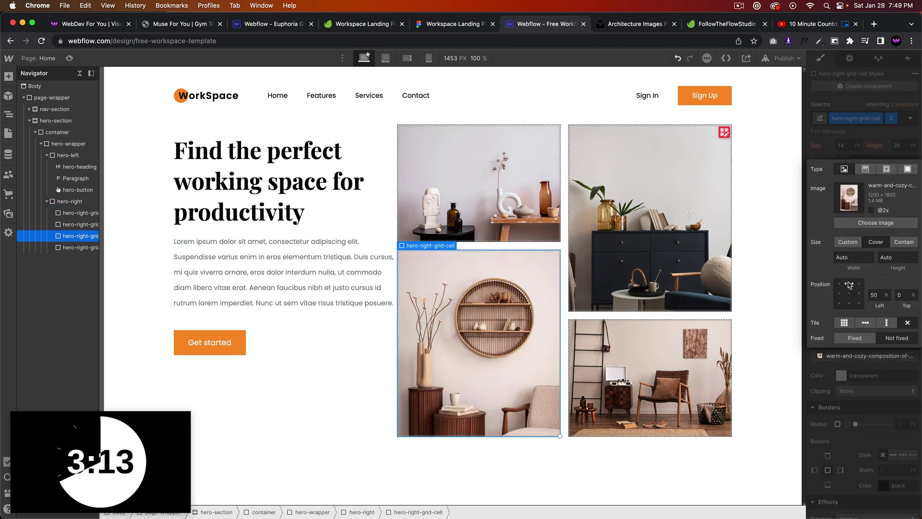
pyautogui.click(773, 331)
# - Compare the hero with Figma and put the hero-right grid into grid editing
pyautogui.click(765, 240)
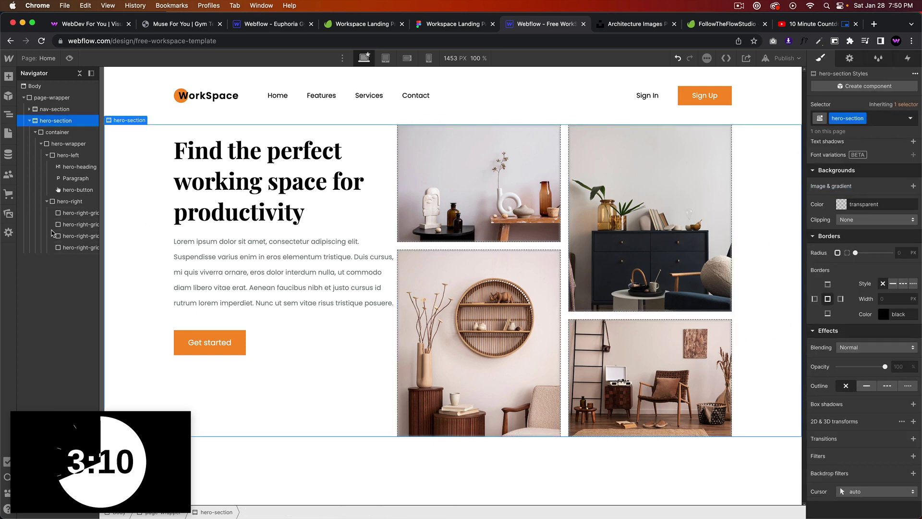
pyautogui.click(452, 24)
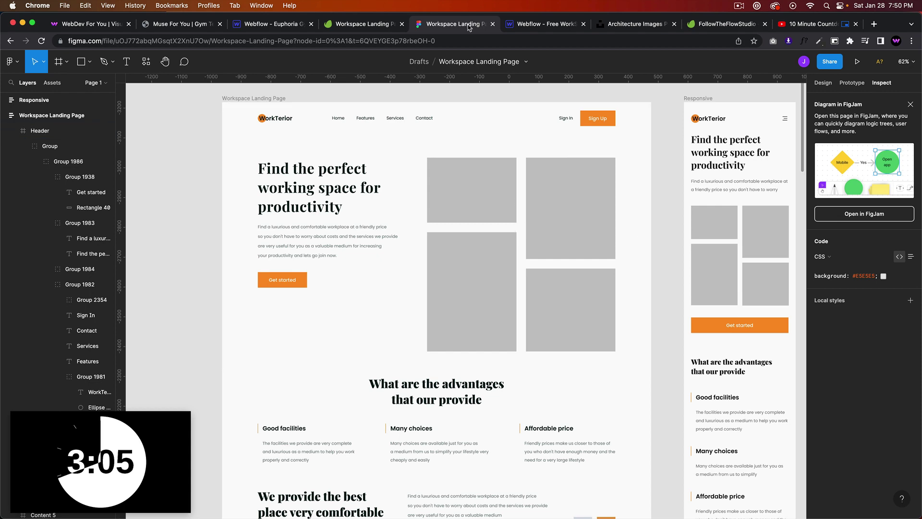
pyautogui.click(527, 24)
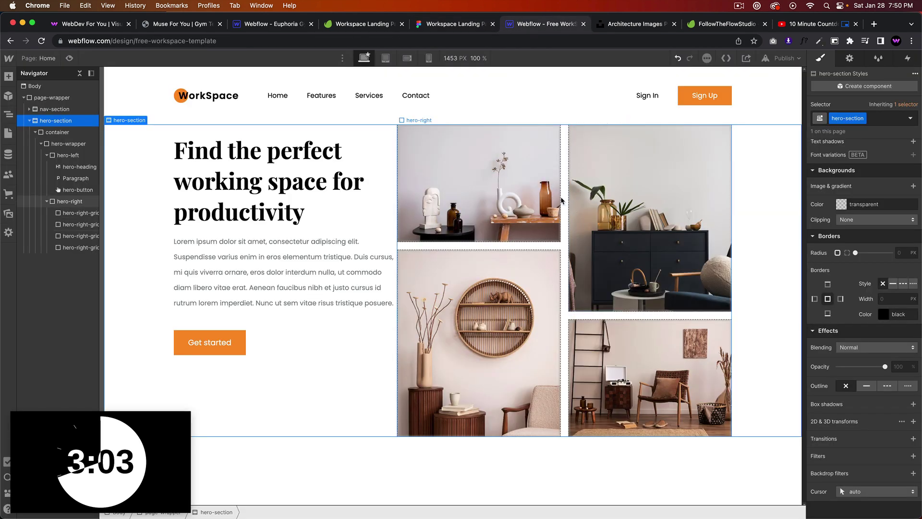
pyautogui.click(565, 249)
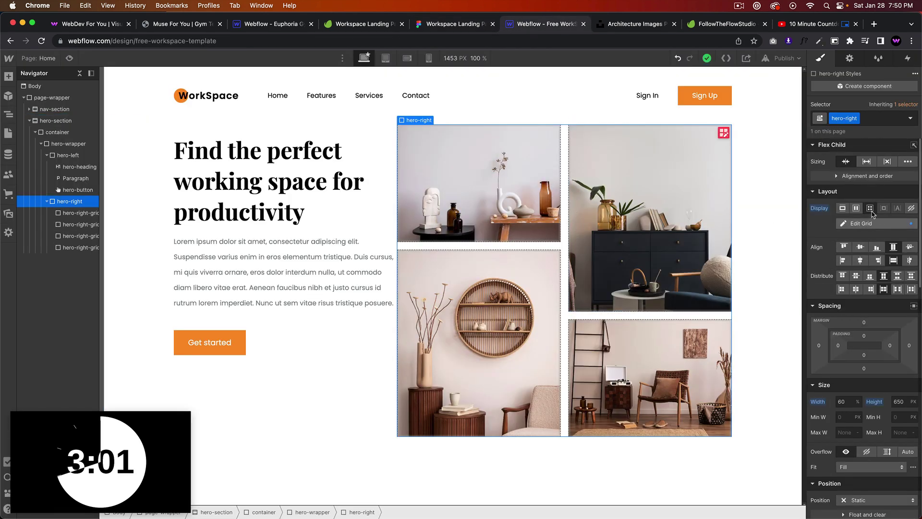
pyautogui.click(872, 223)
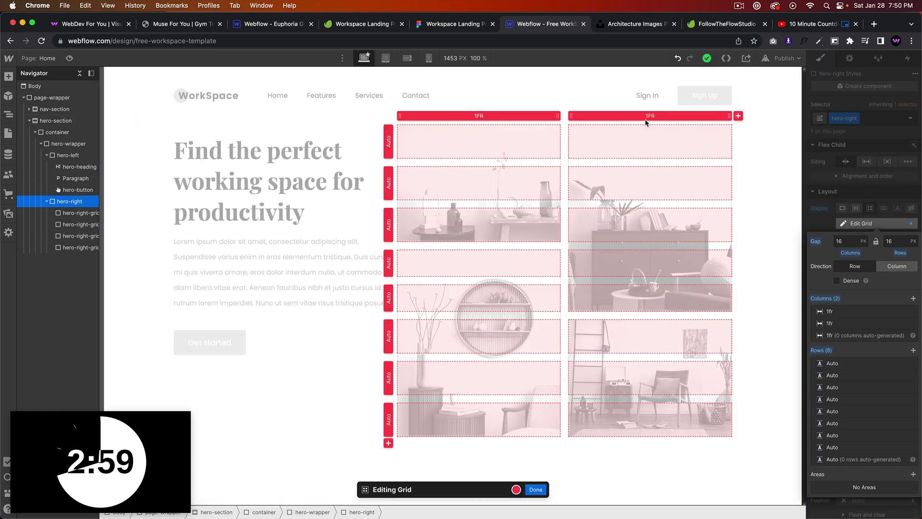
# - Set the grid's column and row gaps to 32 px to match the Figma spacing
pyautogui.click(452, 24)
pyautogui.click(483, 182)
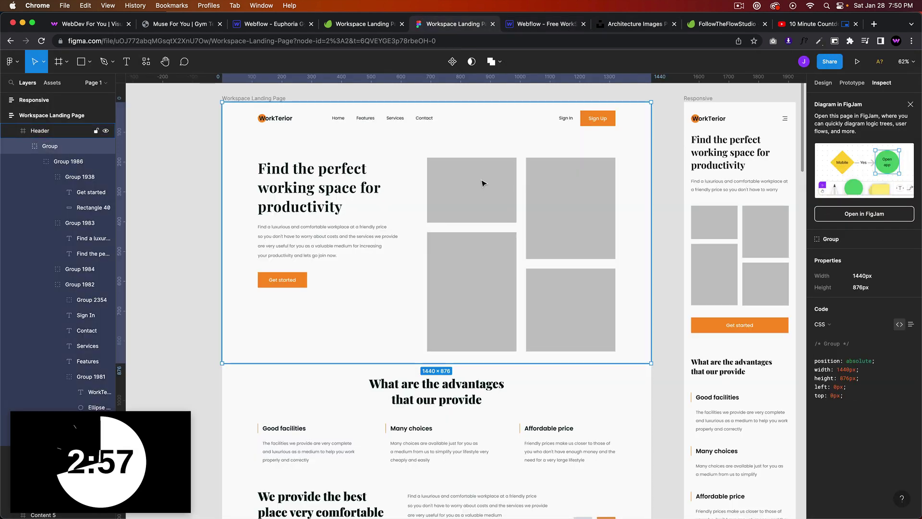
pyautogui.doubleClick(483, 183)
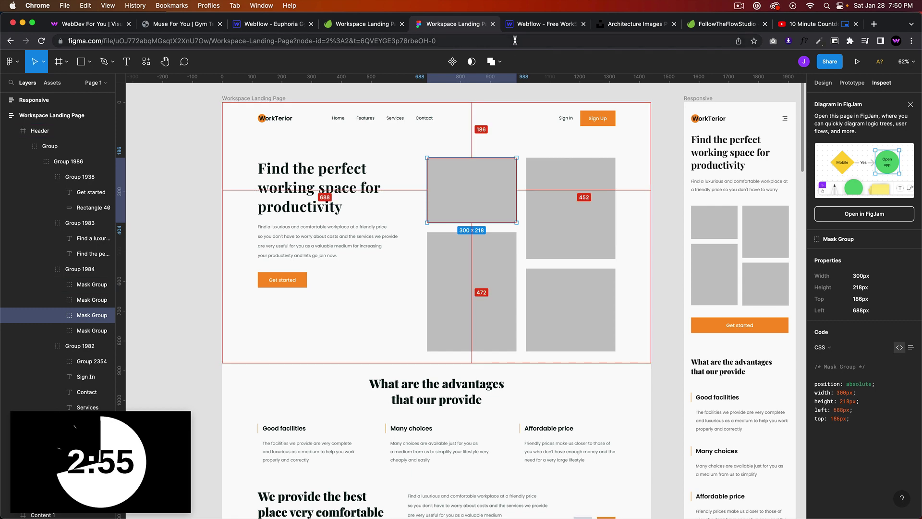
pyautogui.click(528, 23)
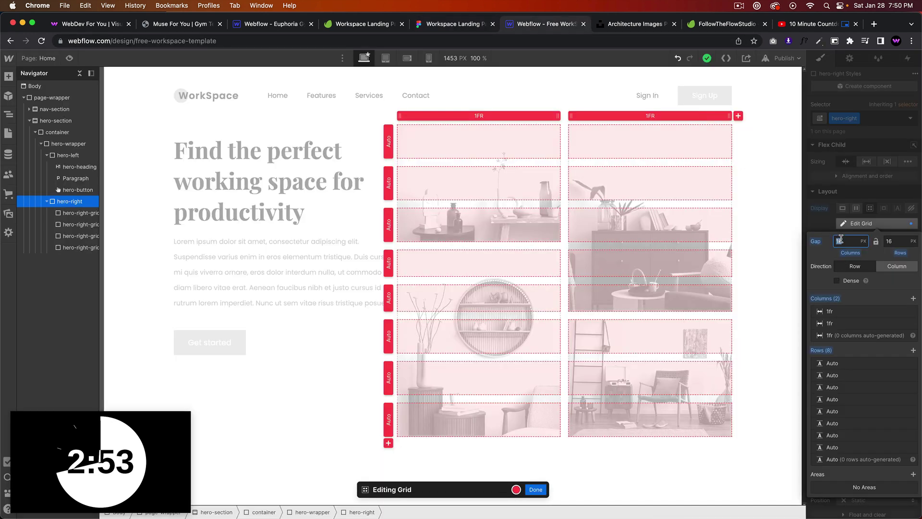
pyautogui.press('Tab')
pyautogui.write('32')
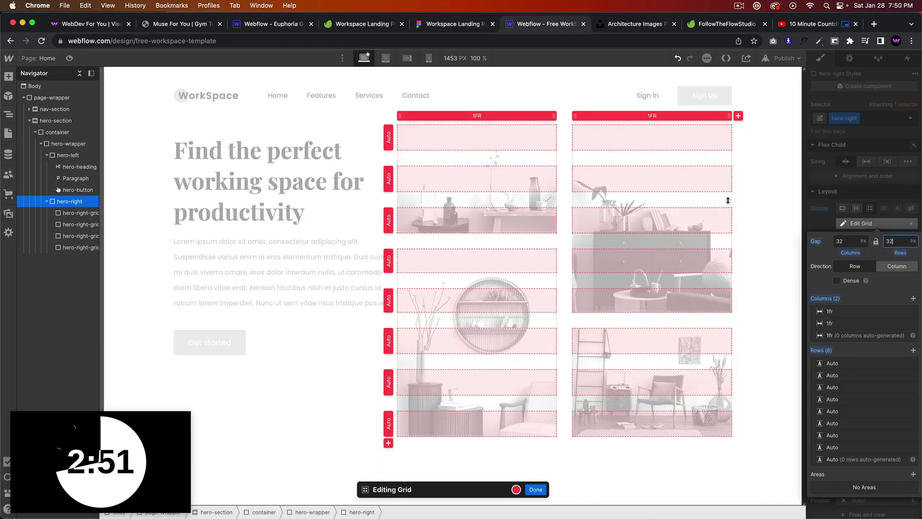
pyautogui.click(535, 489)
pyautogui.click(538, 423)
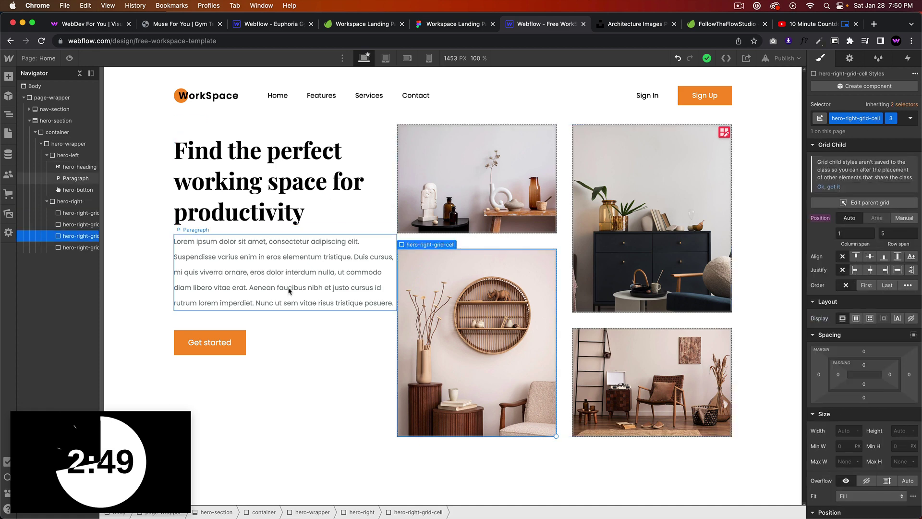
# - Preview the page and compare it with the hero text group in the Figma design
pyautogui.click(69, 58)
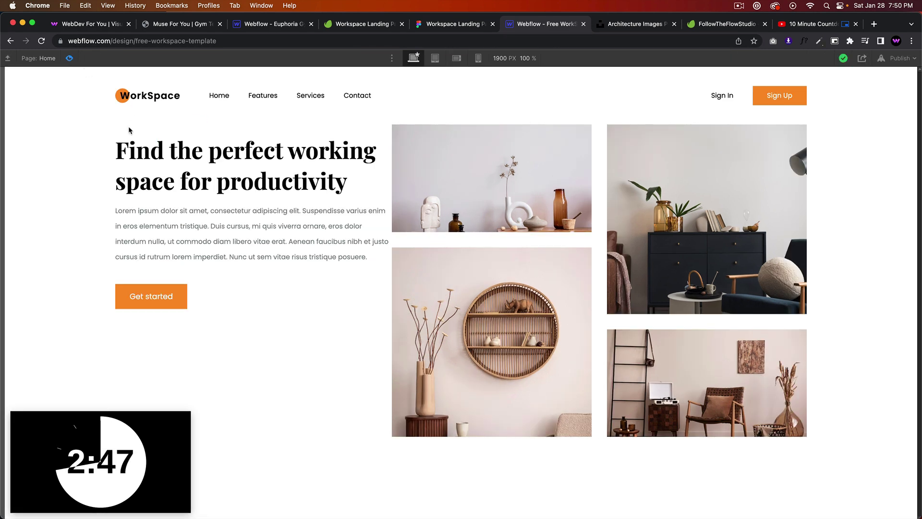
pyautogui.click(70, 58)
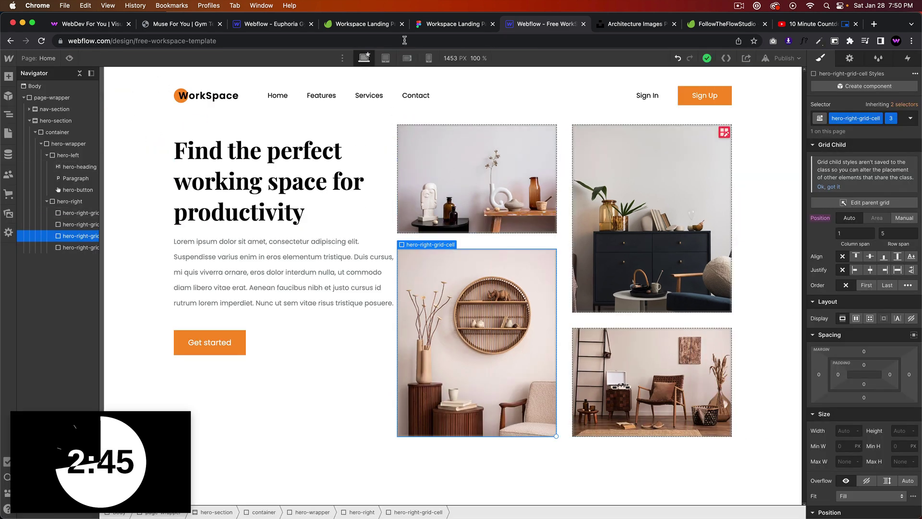
pyautogui.click(451, 24)
pyautogui.click(397, 243)
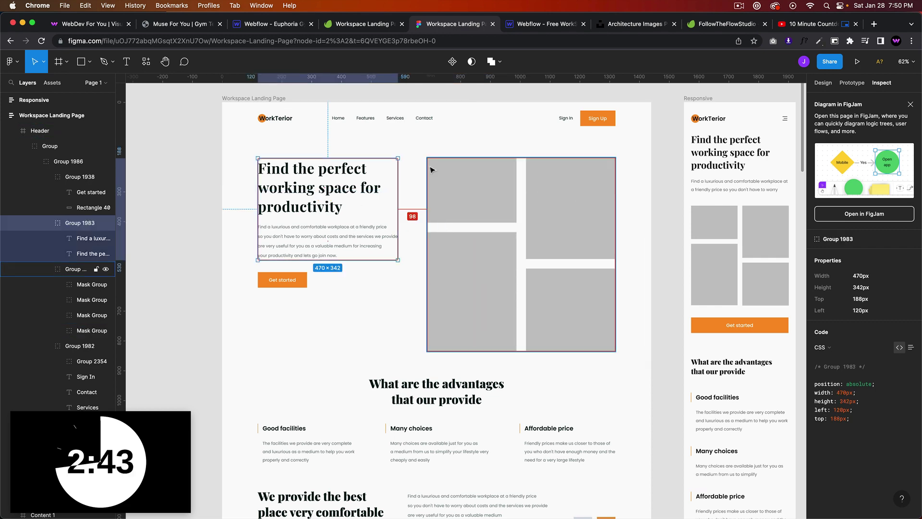
pyautogui.press('super+alt+Right')
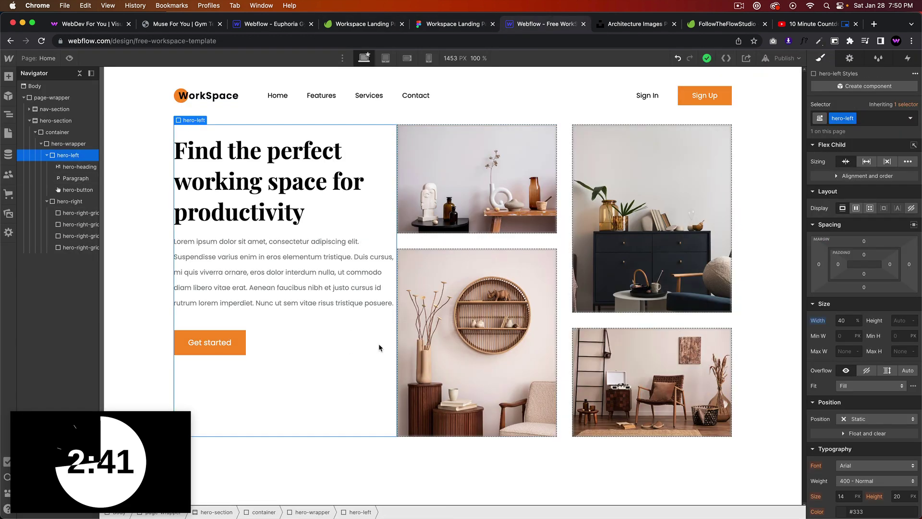
# - Give hero-left a 10 px right margin, then preview it beside the Figma mockup
pyautogui.click(909, 264)
pyautogui.write('10')
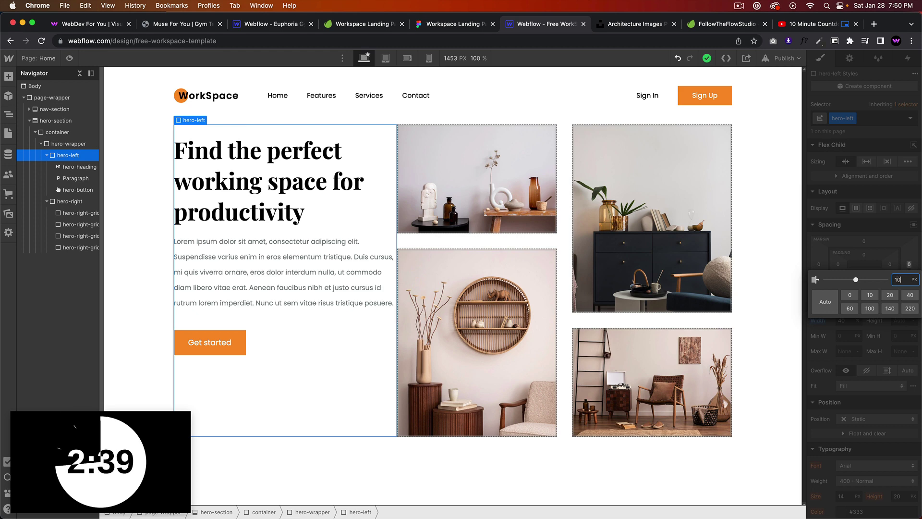
pyautogui.press('Return')
pyautogui.click(69, 58)
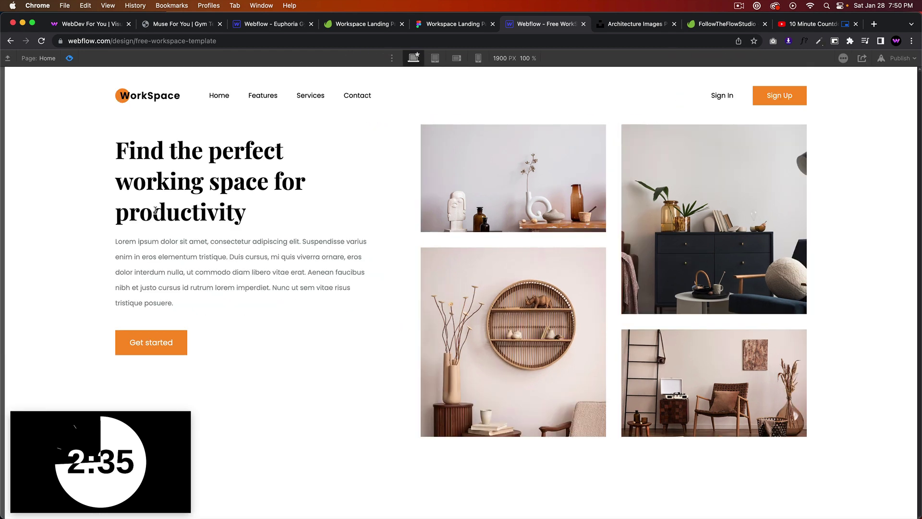
pyautogui.press('super+alt+Left')
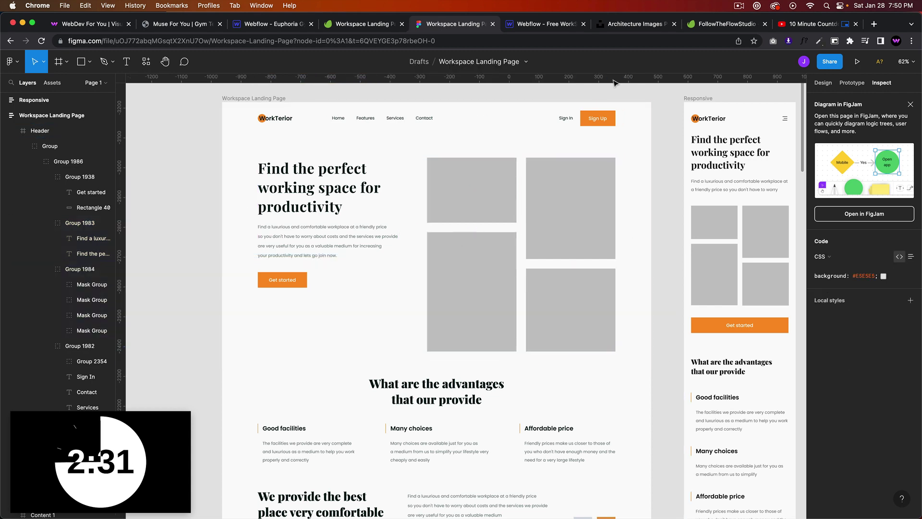
pyautogui.click(543, 27)
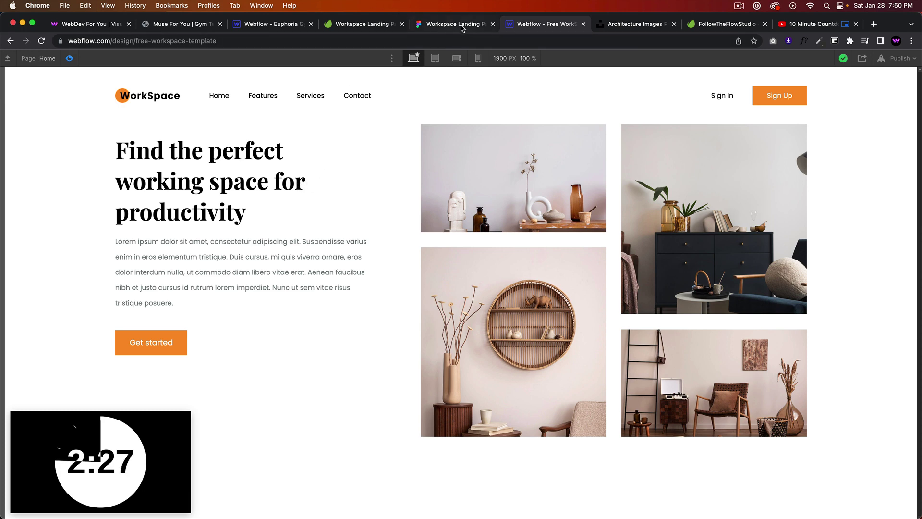
pyautogui.click(462, 25)
pyautogui.click(529, 25)
# - Add a 68 px bottom margin to the nav section and check the Figma header content's size and offset
pyautogui.click(70, 59)
pyautogui.click(478, 116)
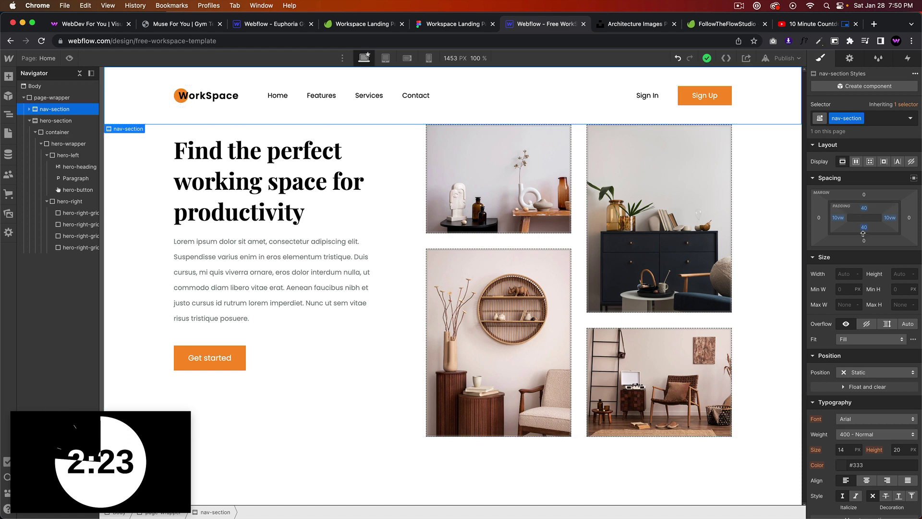
pyautogui.moveTo(863, 233); pyautogui.dragTo(863, 275)
pyautogui.click(447, 25)
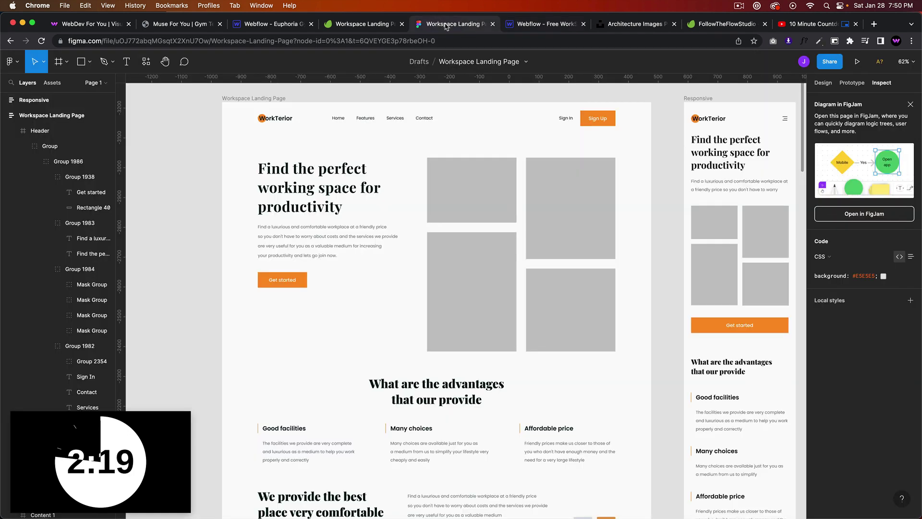
pyautogui.click(422, 127)
pyautogui.doubleClick(472, 123)
pyautogui.doubleClick(472, 123)
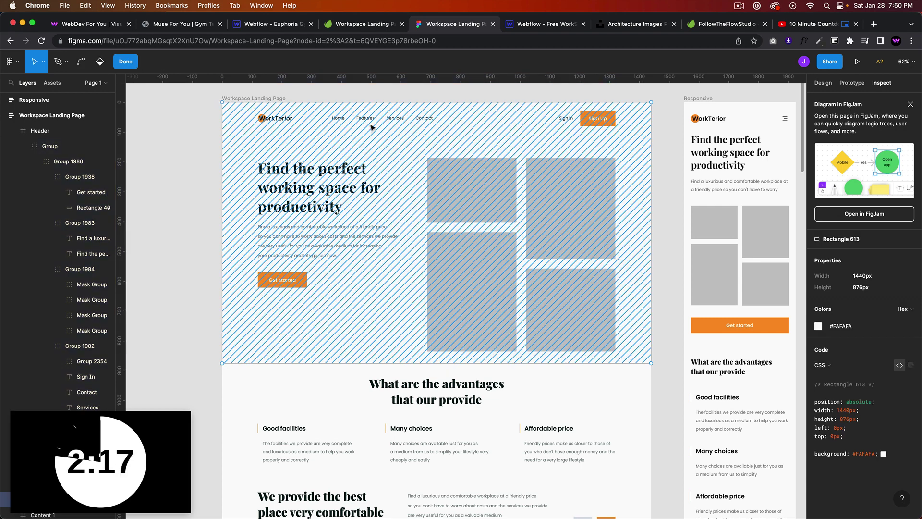
pyautogui.click(347, 121)
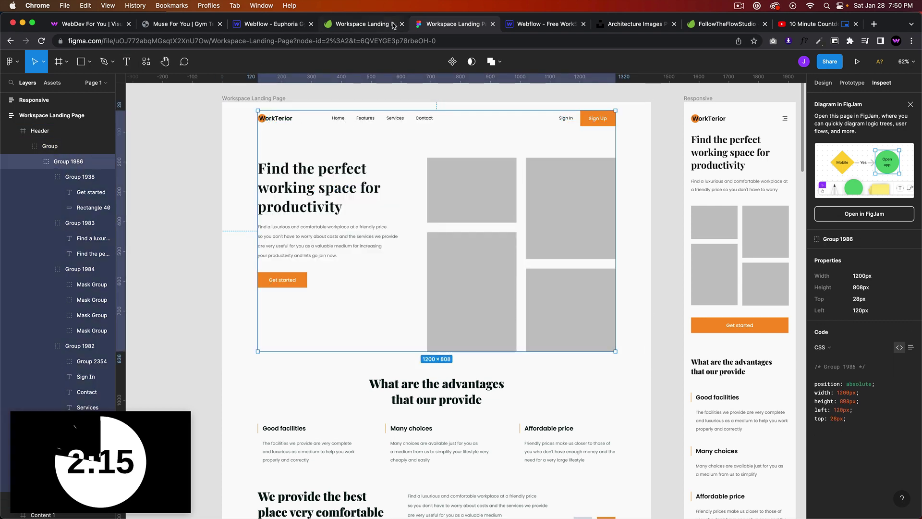
# - Preview the Webflow page with the adjusted nav spacing
pyautogui.click(538, 24)
pyautogui.press('super+shift+p')
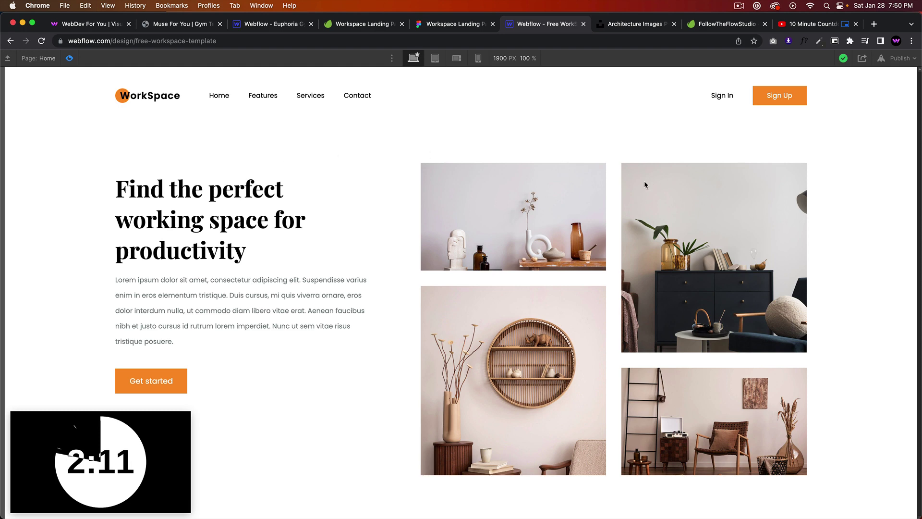
pyautogui.click(70, 58)
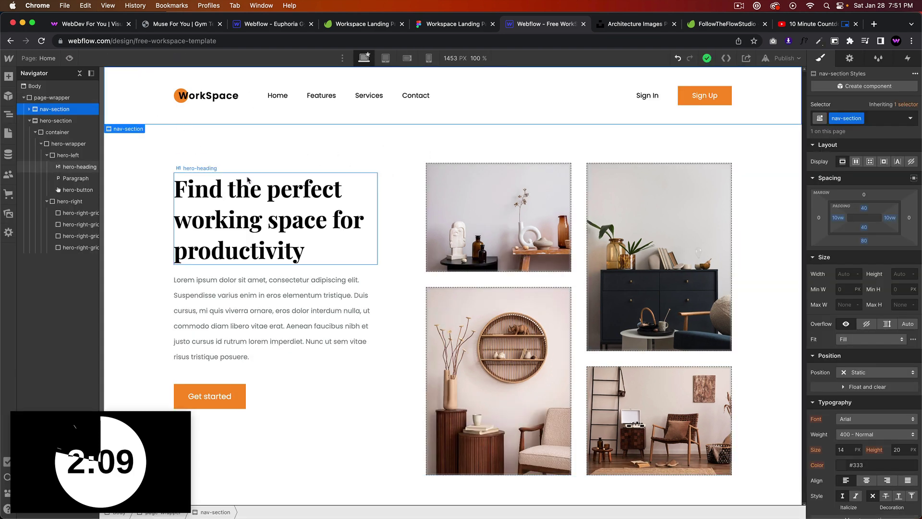
# - Inspect the Figma 'What are the advantages' section and collapse the Navigator to page-wrapper
pyautogui.click(451, 24)
pyautogui.scroll(-5, 478, 128)
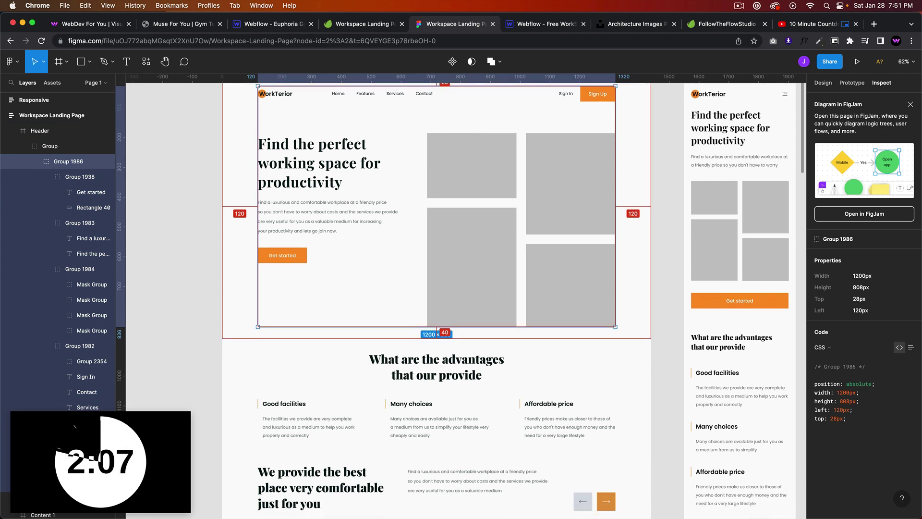
pyautogui.click(598, 273)
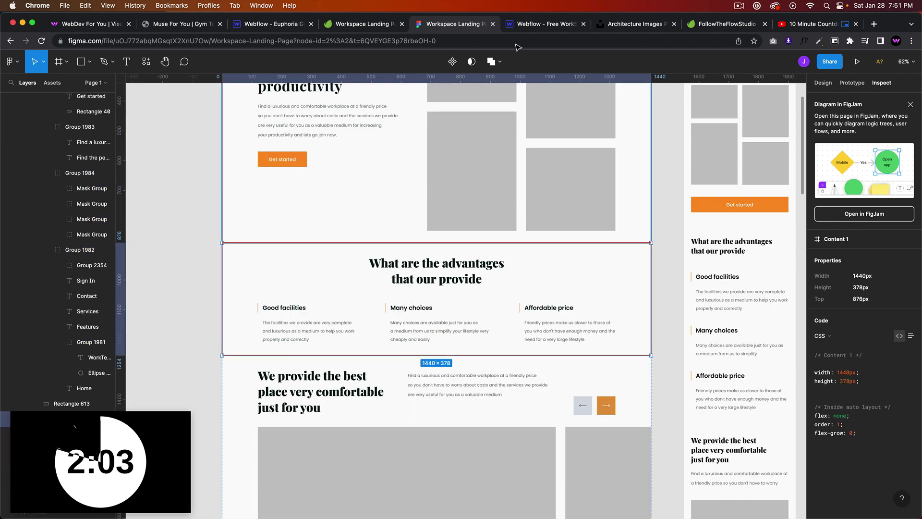
pyautogui.click(538, 24)
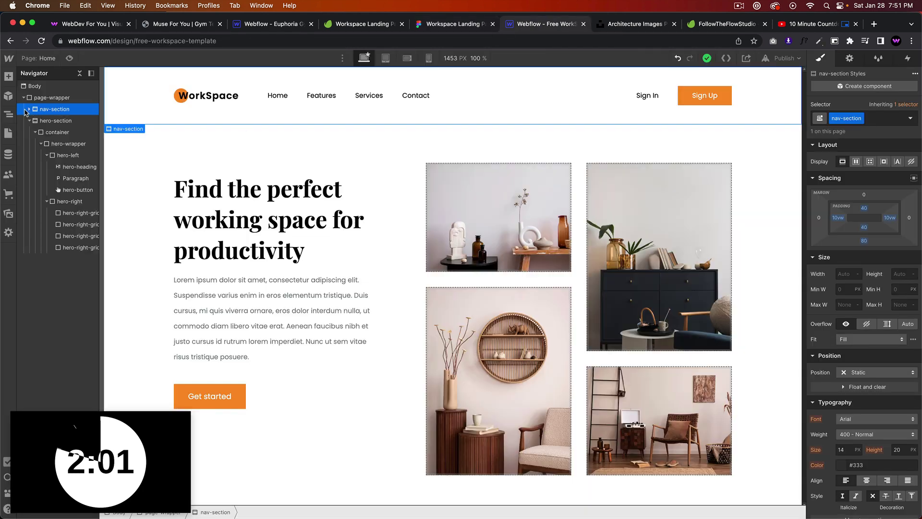
pyautogui.click(30, 121)
# - Insert a Section below the hero and give it the new class services-section
pyautogui.press('super+k')
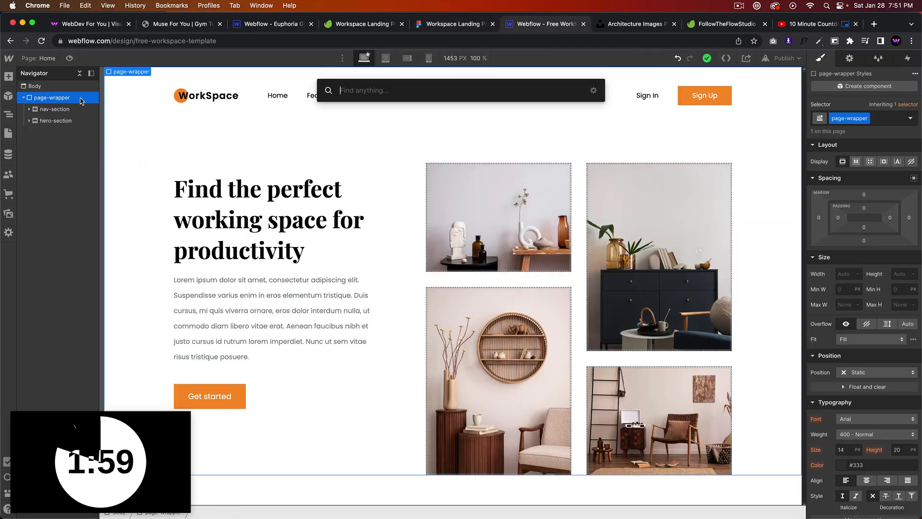
pyautogui.write('section')
pyautogui.press('Return')
pyautogui.press('super+Return')
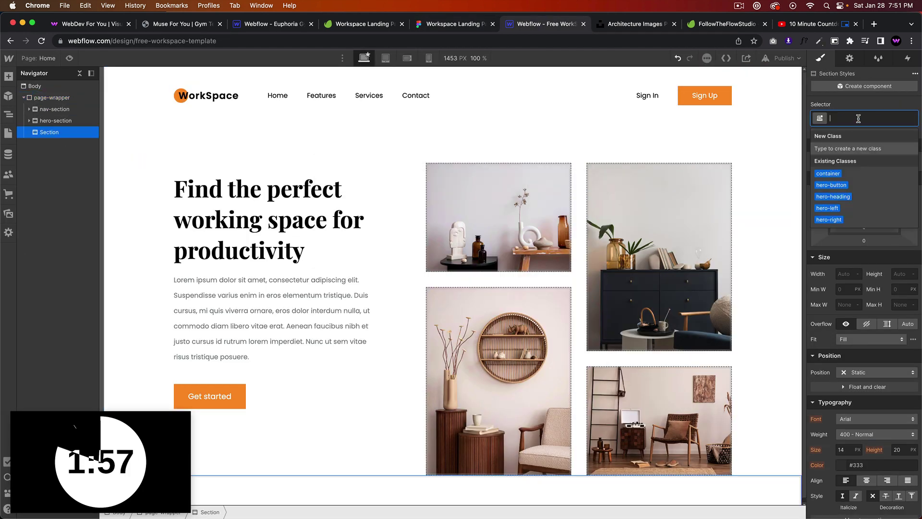
pyautogui.write('services-se')
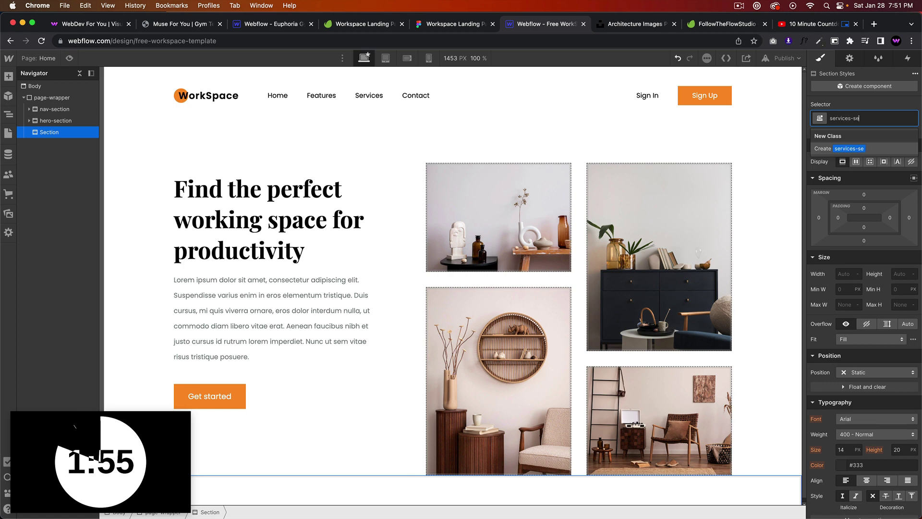
pyautogui.write('ction')
pyautogui.press('Return')
pyautogui.scroll(-1, 416, 385)
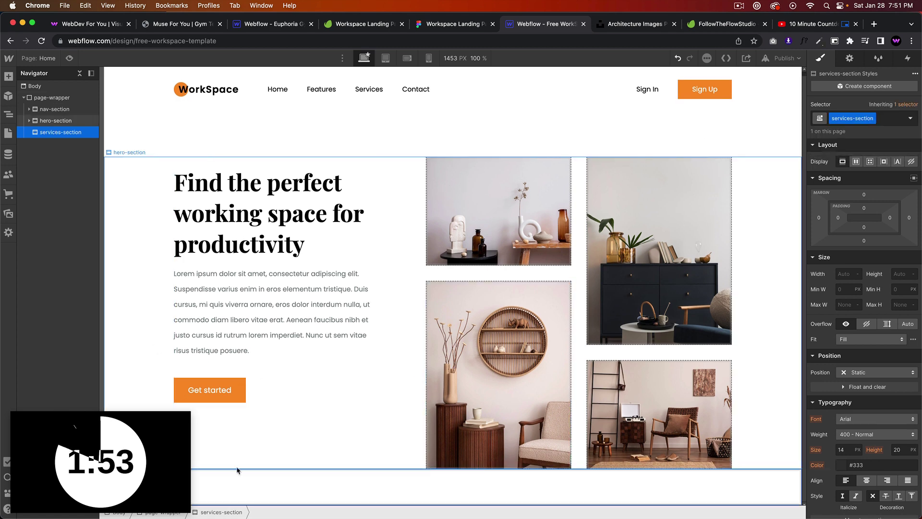
pyautogui.click(462, 24)
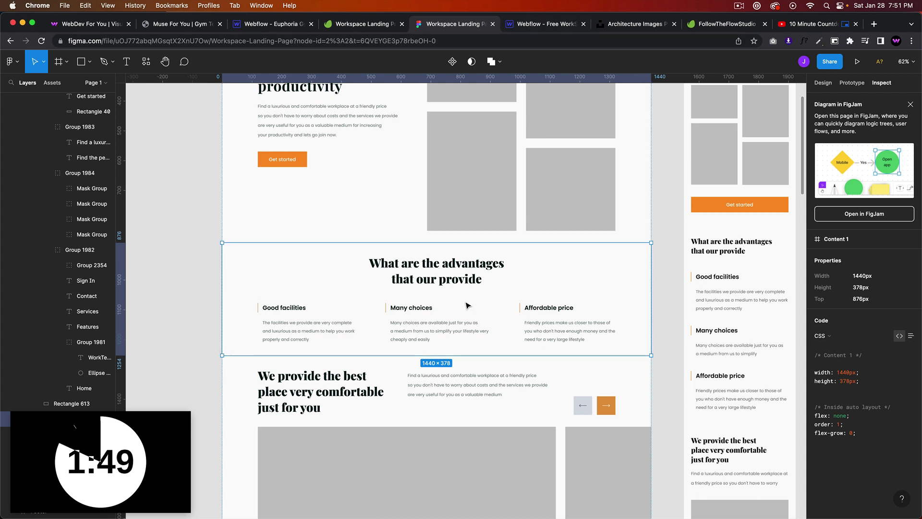
pyautogui.click(536, 25)
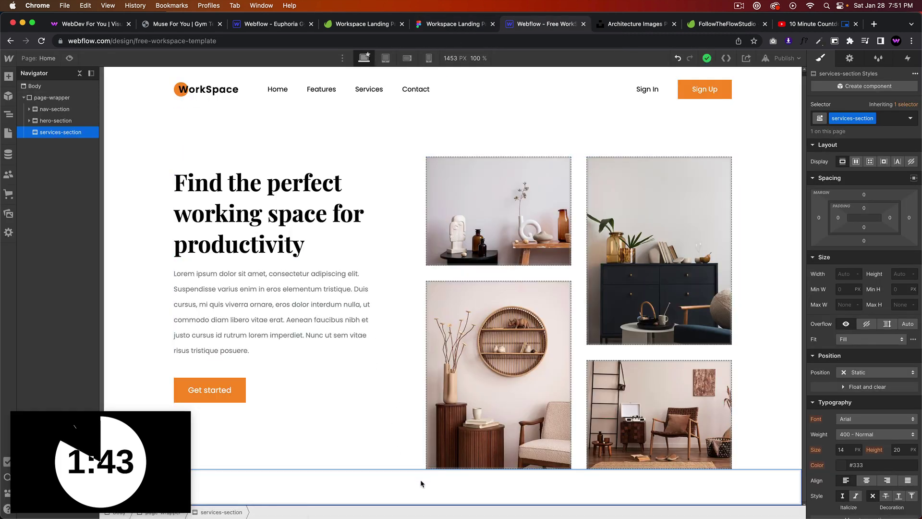
# - Add a Div Block inside services-section with the existing container class
pyautogui.press('super+e')
pyautogui.write('div')
pyautogui.press('Return')
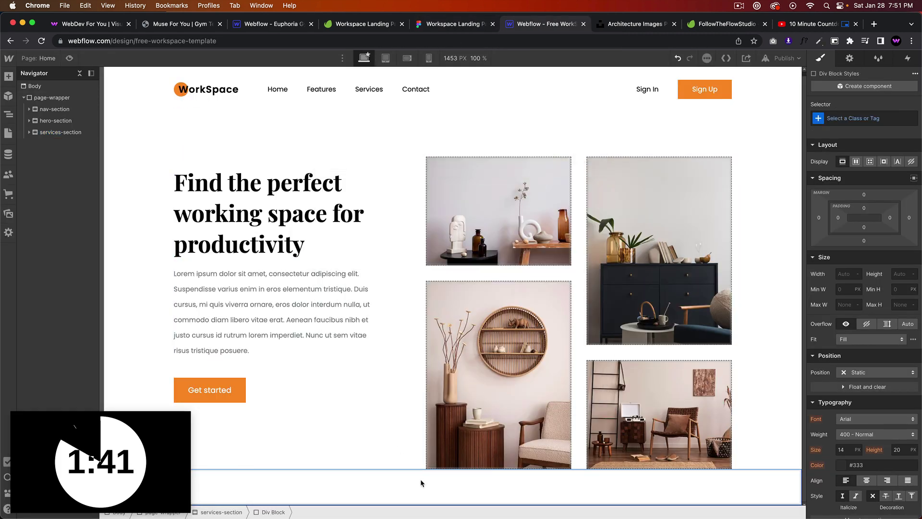
pyautogui.click(850, 119)
pyautogui.write('container')
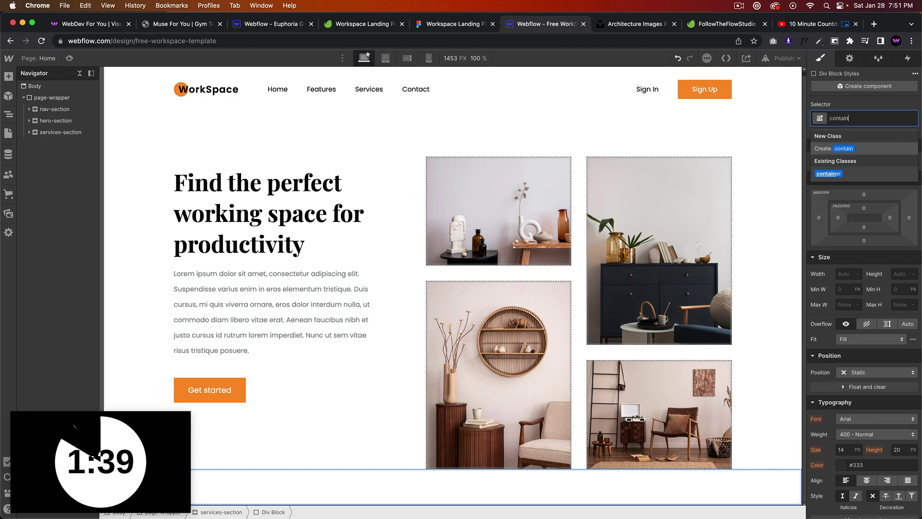
pyautogui.press('Return')
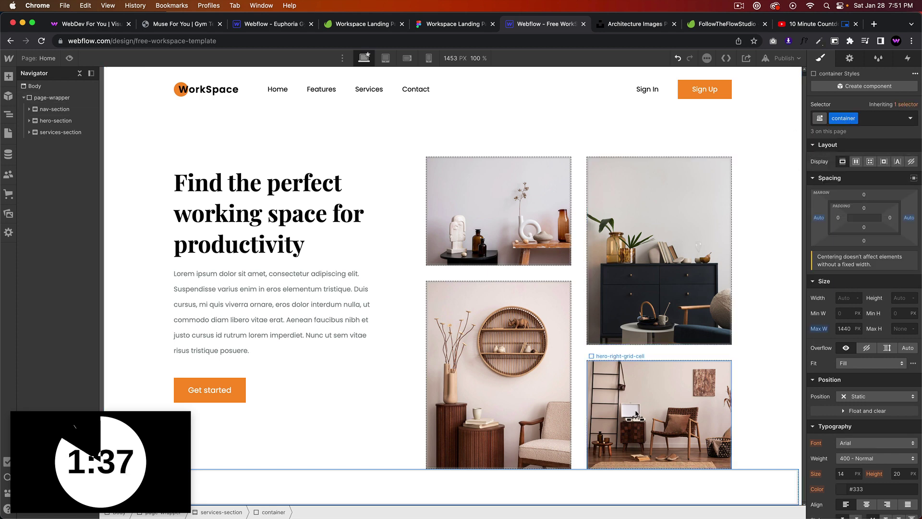
pyautogui.click(455, 22)
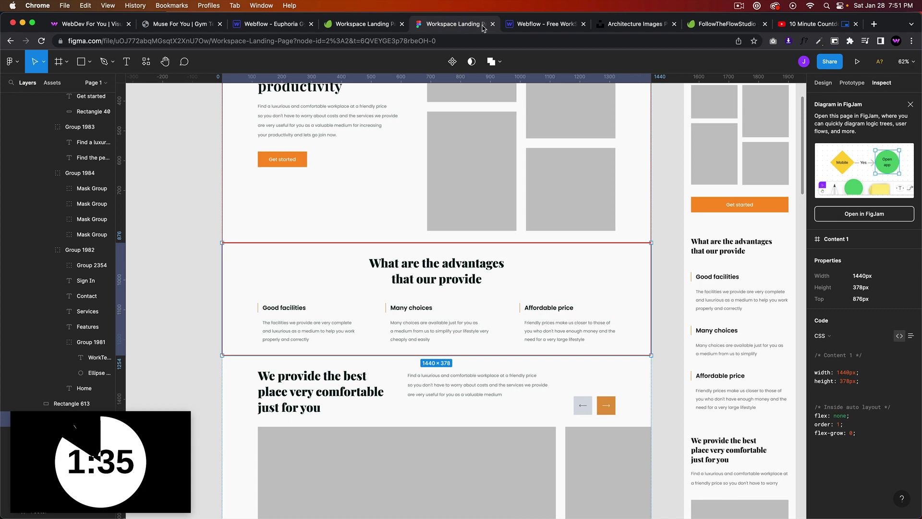
pyautogui.click(538, 25)
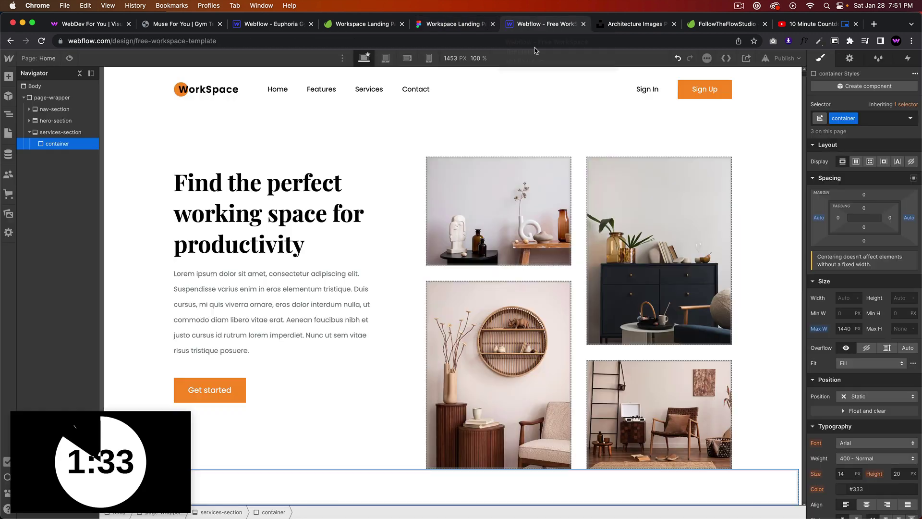
# - Nest a services-wrapper div in the container, set to Flex with alignment and justification
pyautogui.press('super+e')
pyautogui.press('Return')
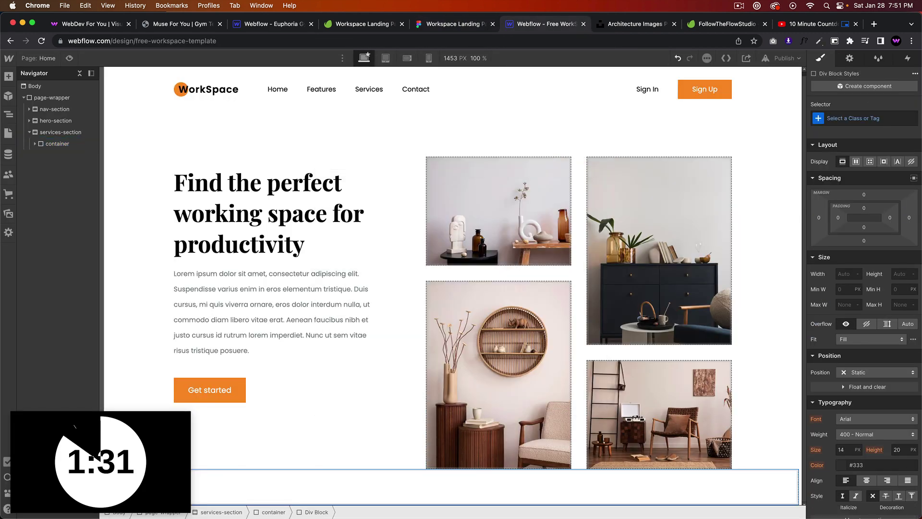
pyautogui.click(850, 117)
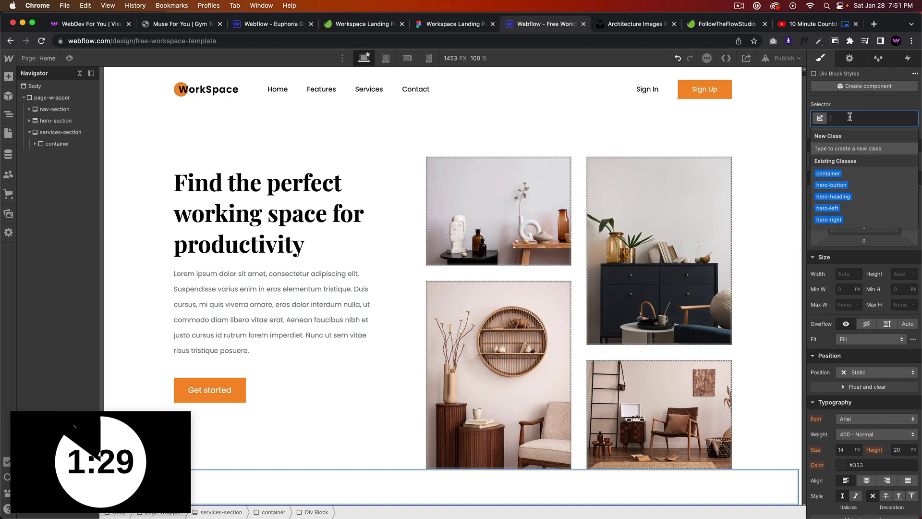
pyautogui.write('services-wr')
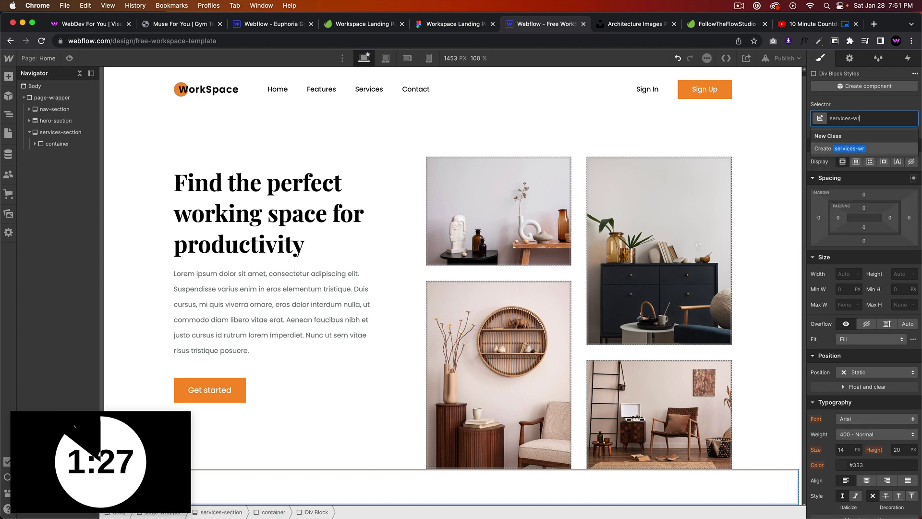
pyautogui.write('apper')
pyautogui.press('Return')
pyautogui.click(856, 161)
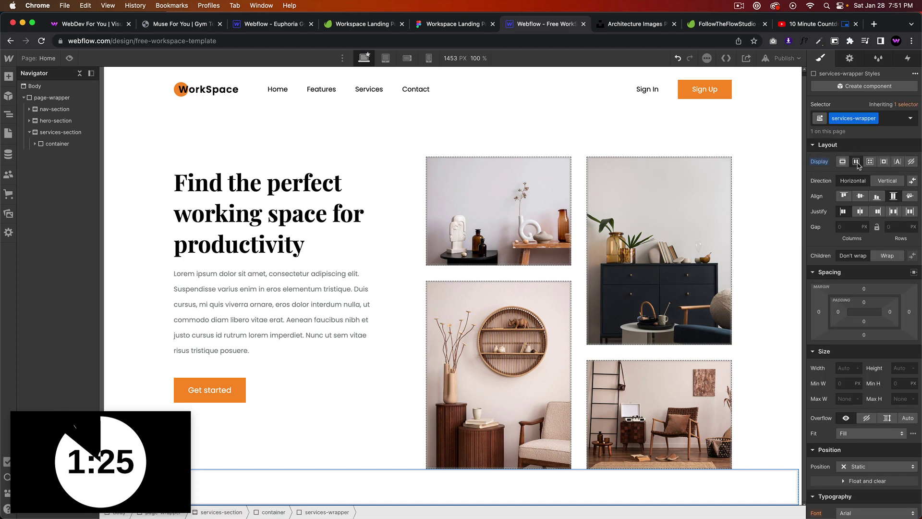
pyautogui.click(860, 197)
pyautogui.click(860, 211)
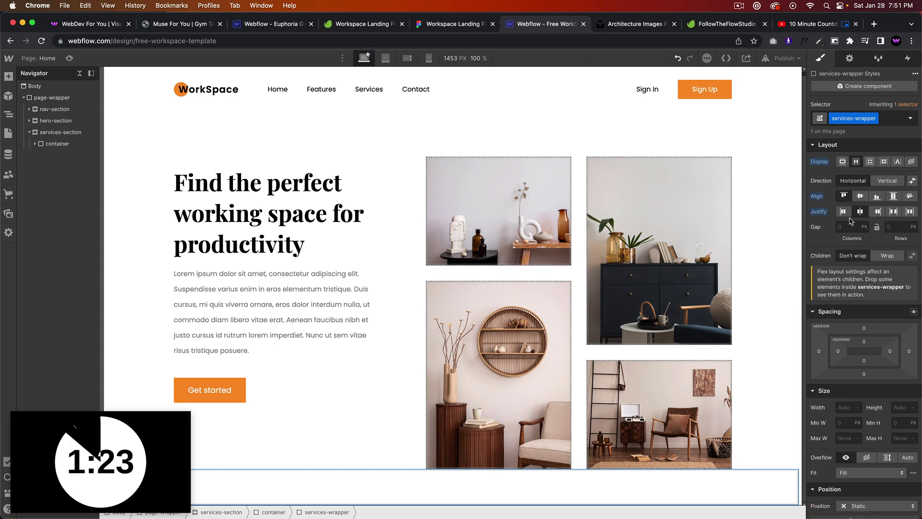
pyautogui.click(446, 489)
# - Insert an H2 heading into services-wrapper and target All H2 Headings for styling
pyautogui.press('super+e')
pyautogui.write('head')
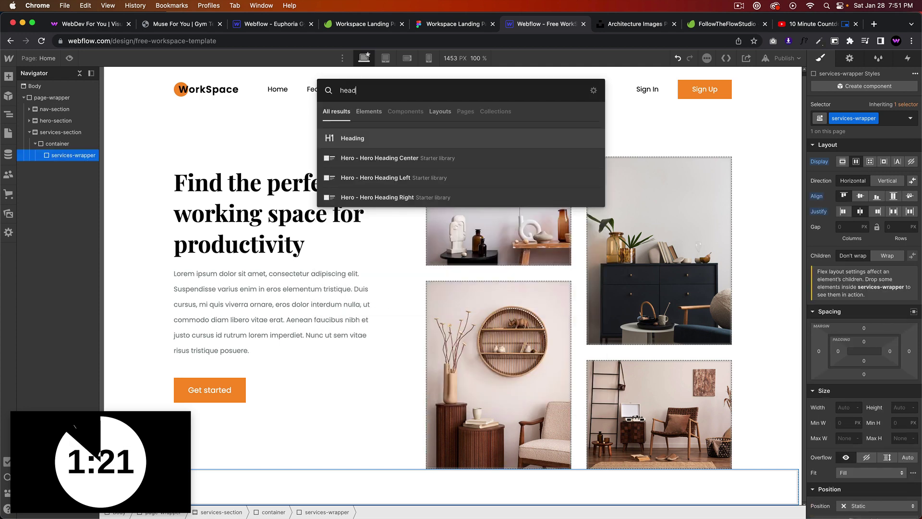
pyautogui.press('Return')
pyautogui.click(436, 412)
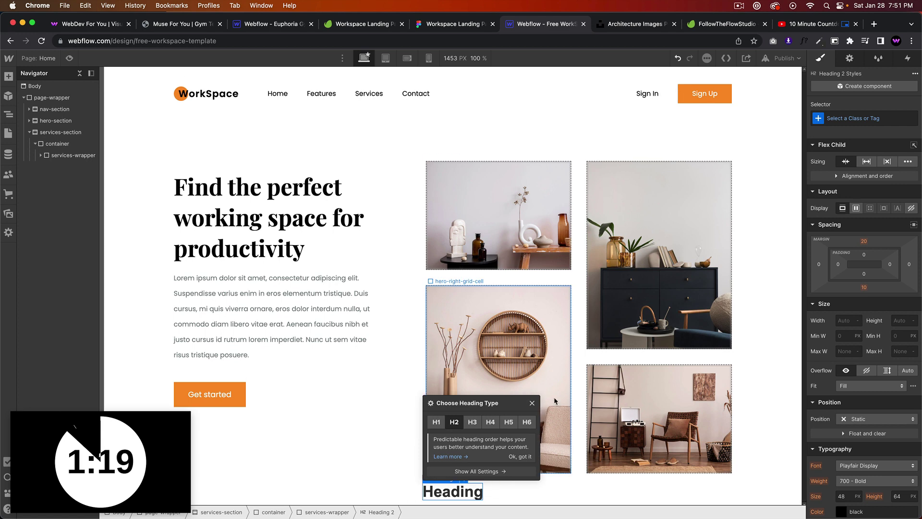
pyautogui.click(855, 118)
pyautogui.click(820, 157)
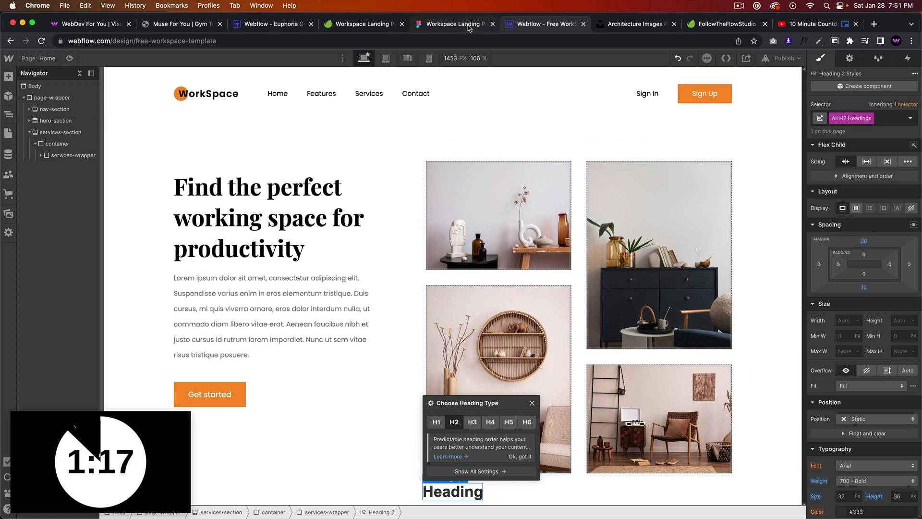
# - Measure the Figma 'What are the advantages' heading's spacing to surrounding elements
pyautogui.click(451, 24)
pyautogui.click(424, 276)
pyautogui.press('alt')
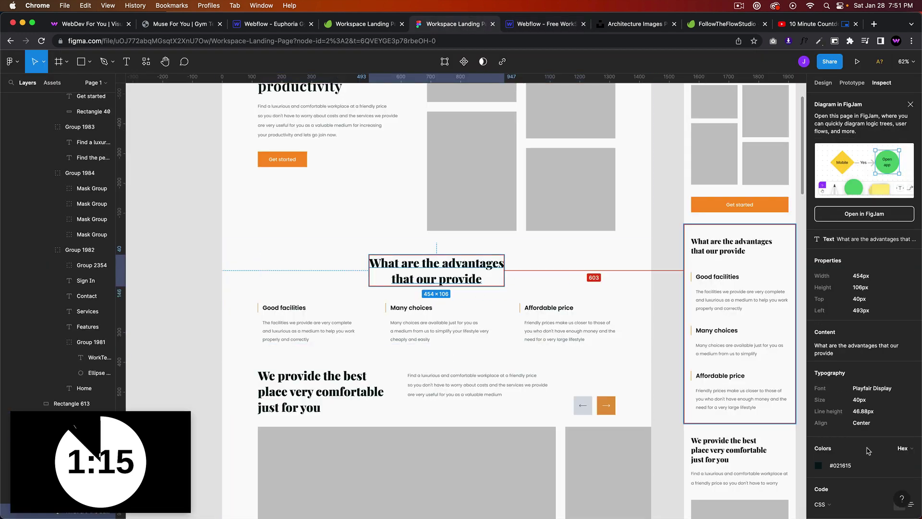
pyautogui.click(545, 25)
pyautogui.scroll(-2, 862, 379)
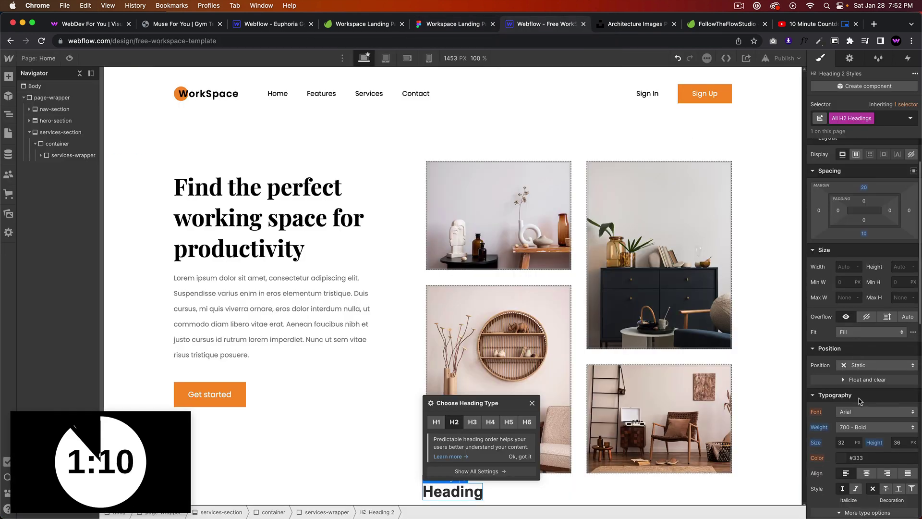
pyautogui.scroll(-2, 862, 372)
# - Style all H2s in Playfair Display, 40 px size, 46 px line height, black
pyautogui.click(864, 374)
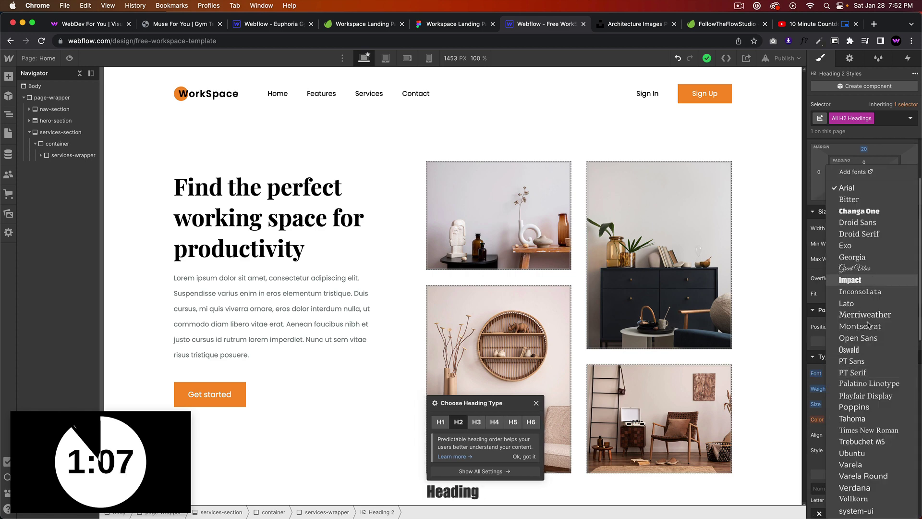
pyautogui.click(861, 396)
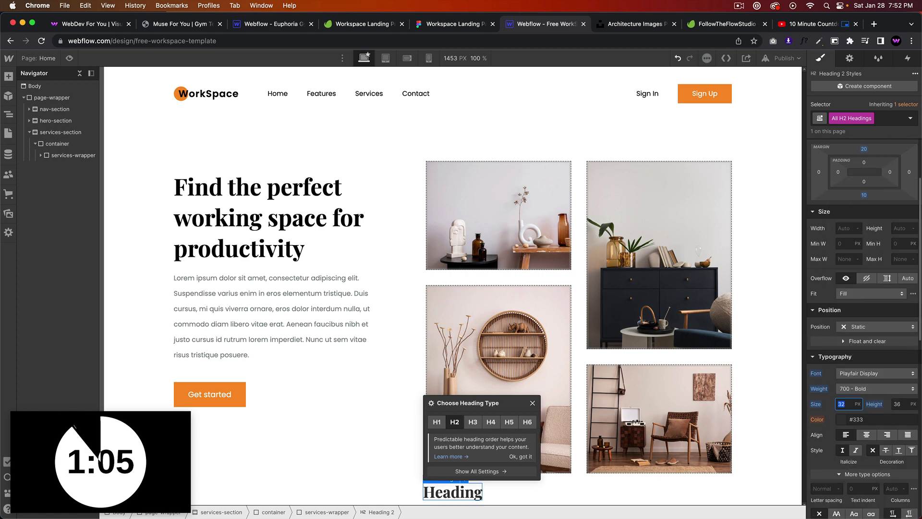
pyautogui.write('40')
pyautogui.press('Tab')
pyautogui.write('46')
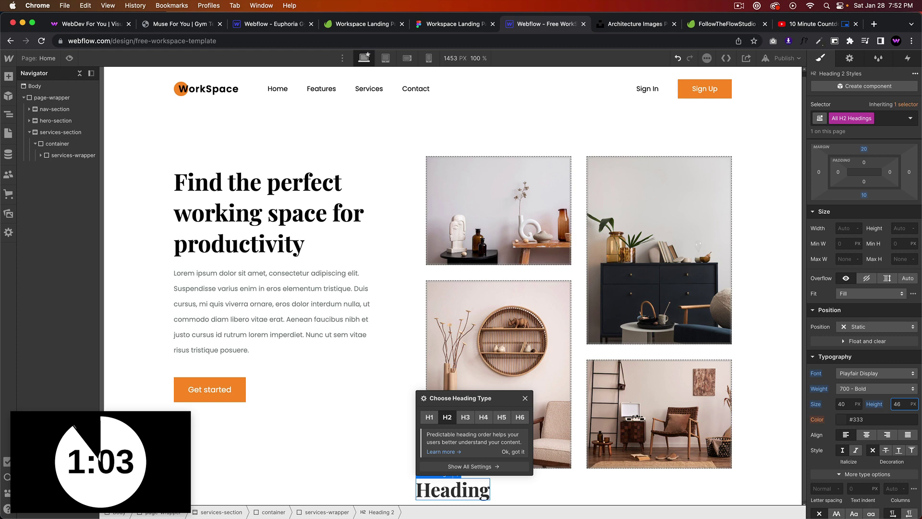
pyautogui.click(842, 420)
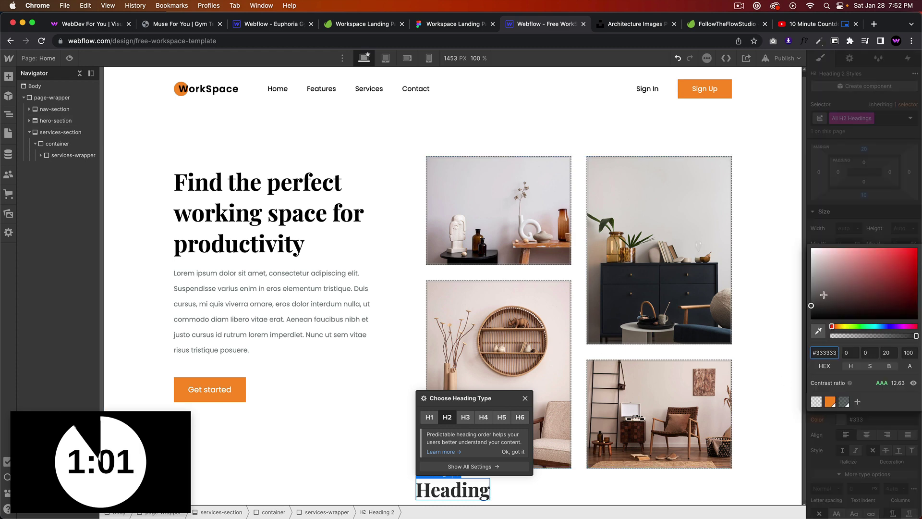
pyautogui.moveTo(824, 294); pyautogui.dragTo(815, 319)
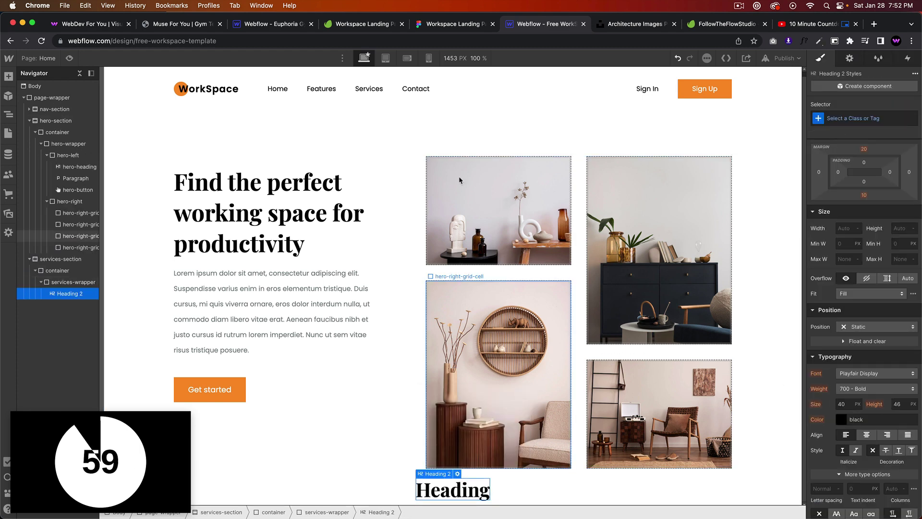
pyautogui.click(457, 24)
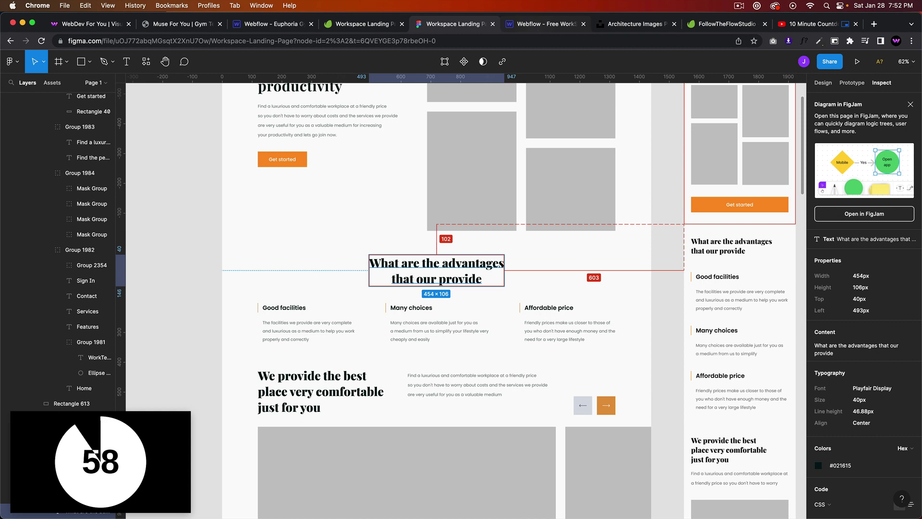
# - Replace the H2 placeholder text with 'What are the advantages that we provide'
pyautogui.click(536, 26)
pyautogui.click(470, 26)
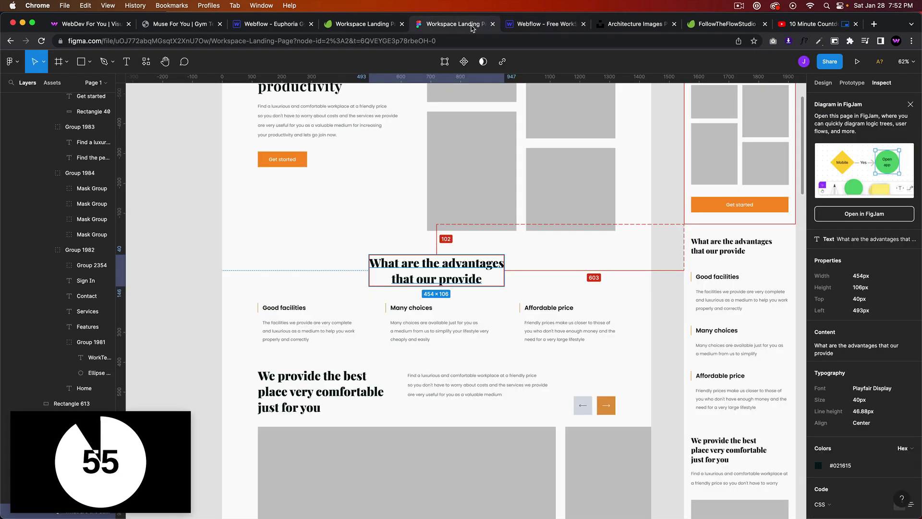
pyautogui.click(528, 24)
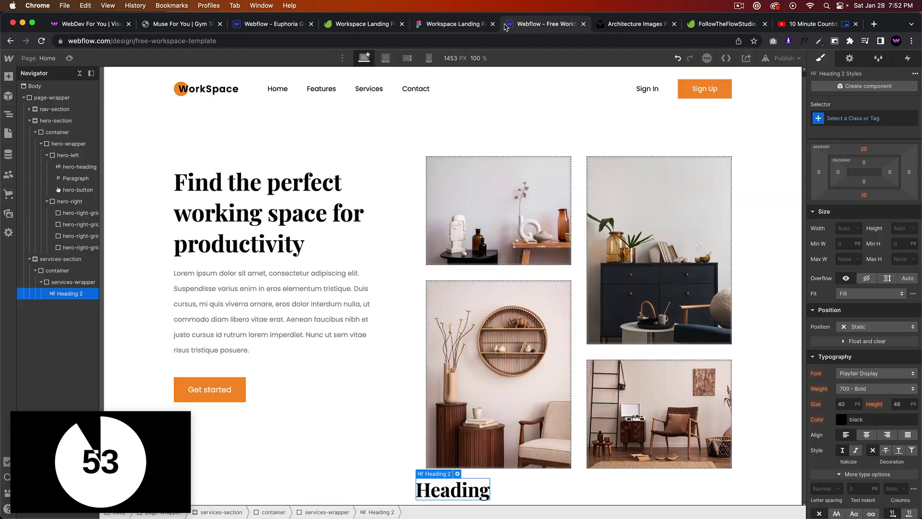
pyautogui.doubleClick(449, 492)
pyautogui.press('super+a')
pyautogui.write('Wh')
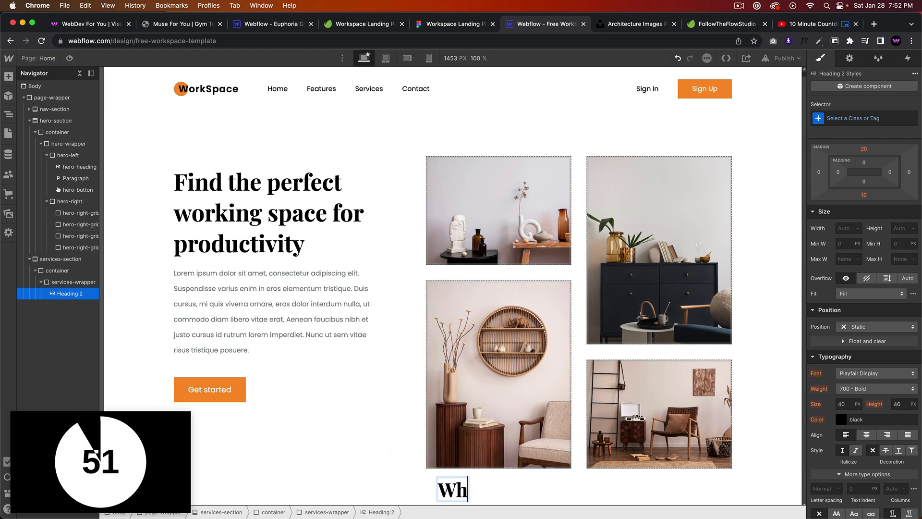
pyautogui.write('at are the advantages the')
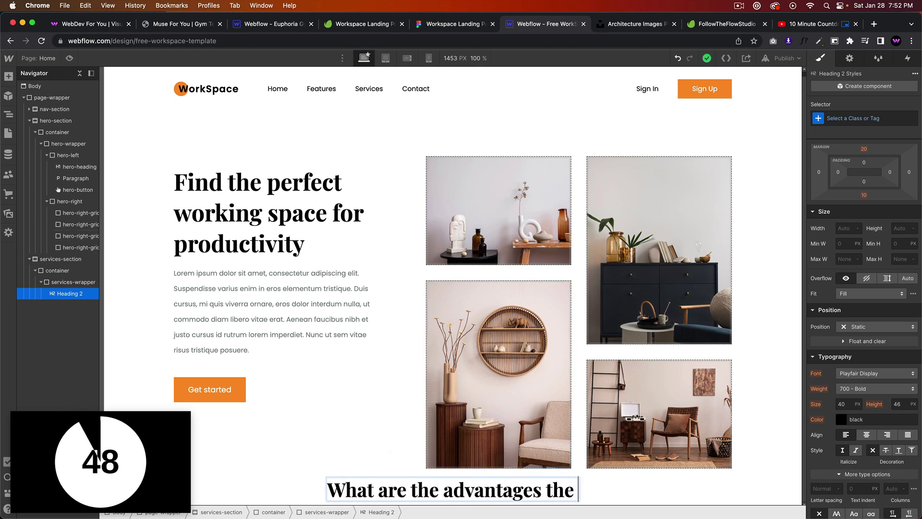
pyautogui.press('BackSpace')
pyautogui.write('at we provide')
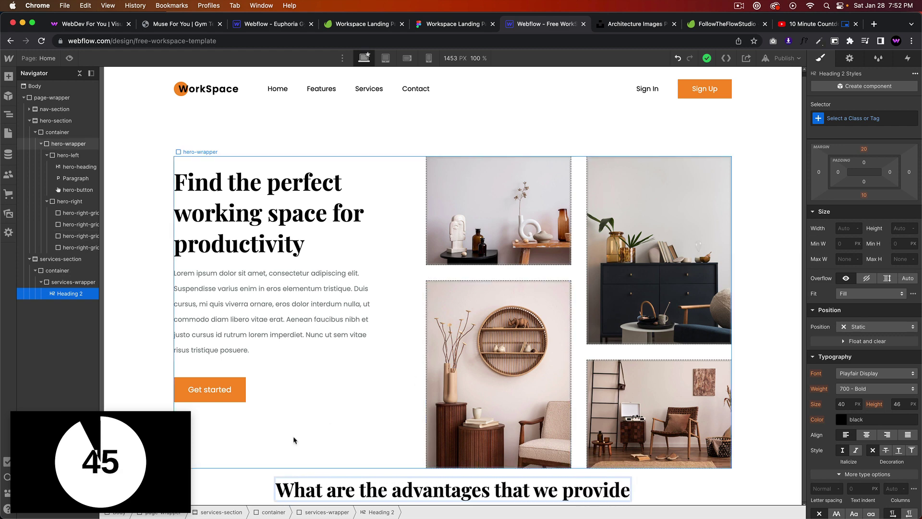
pyautogui.click(392, 448)
# - Set hero-section bottom padding to 100 px, checking the gap against Figma
pyautogui.click(769, 326)
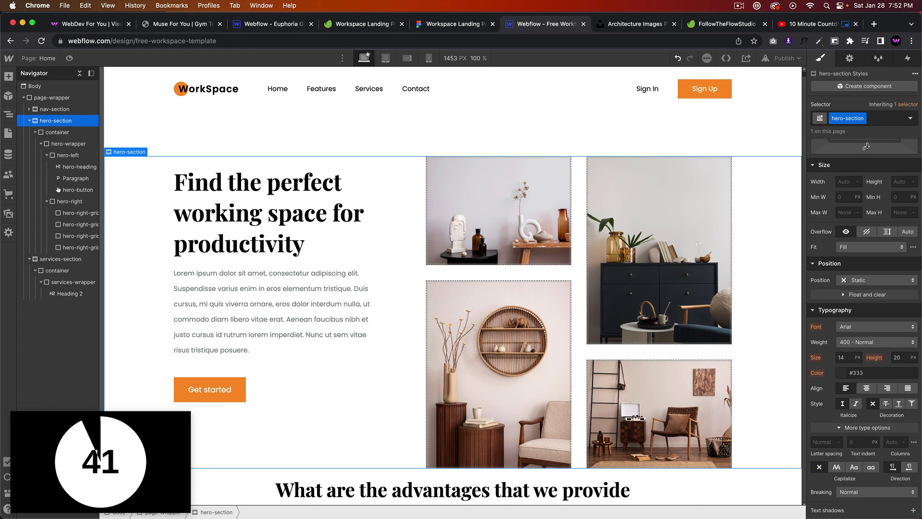
pyautogui.scroll(3, 871, 204)
pyautogui.click(864, 203)
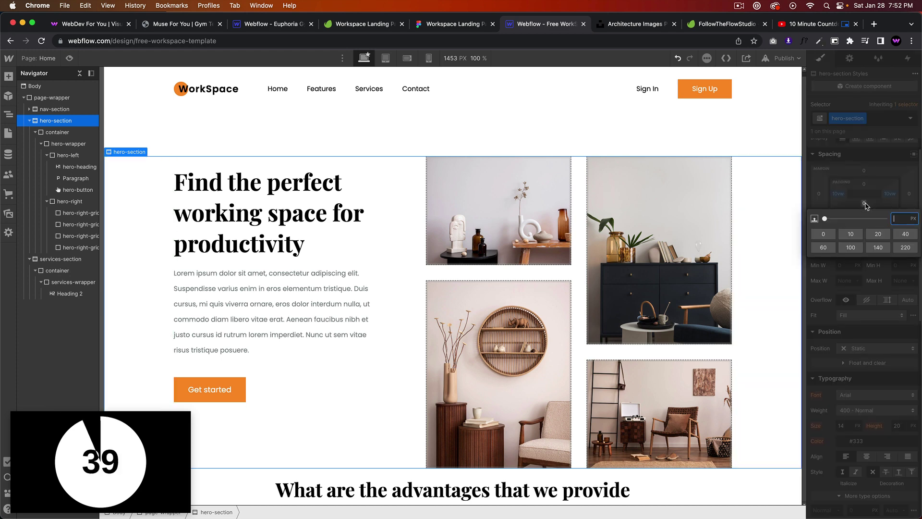
pyautogui.write('100')
pyautogui.press('Return')
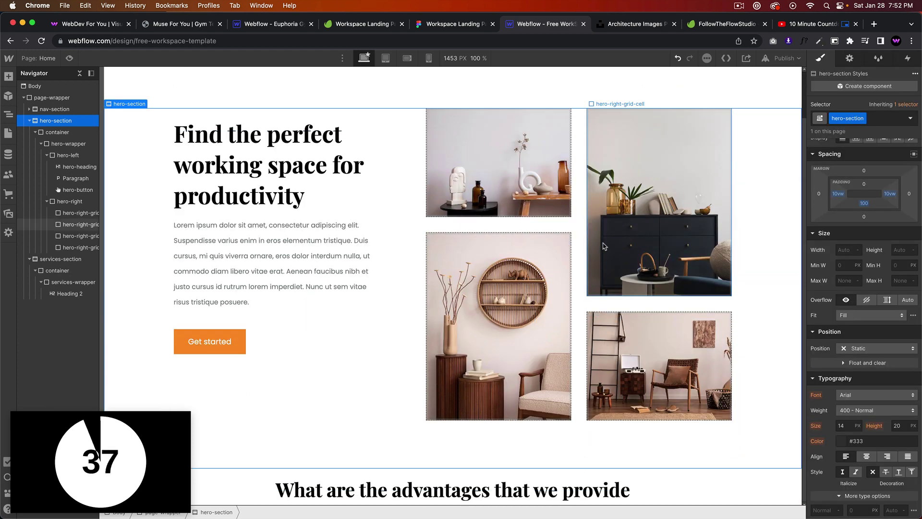
pyautogui.click(443, 24)
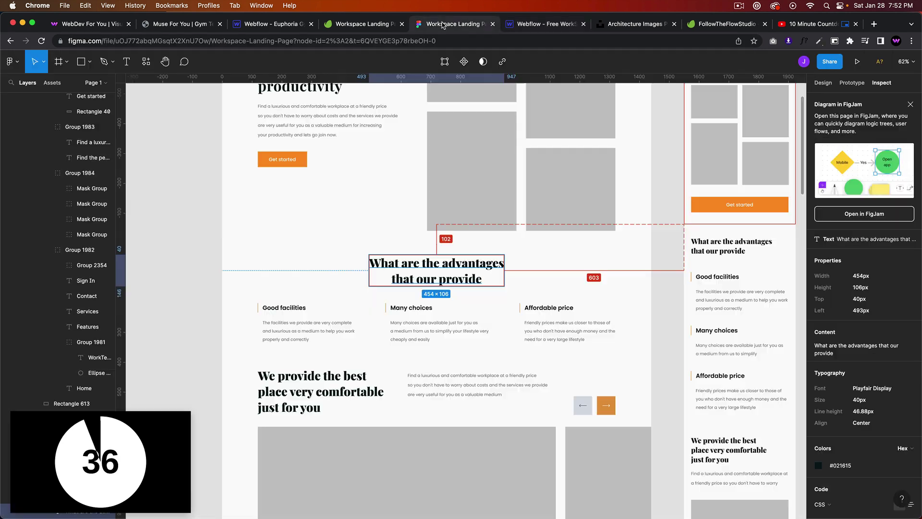
pyautogui.click(534, 24)
pyautogui.click(458, 489)
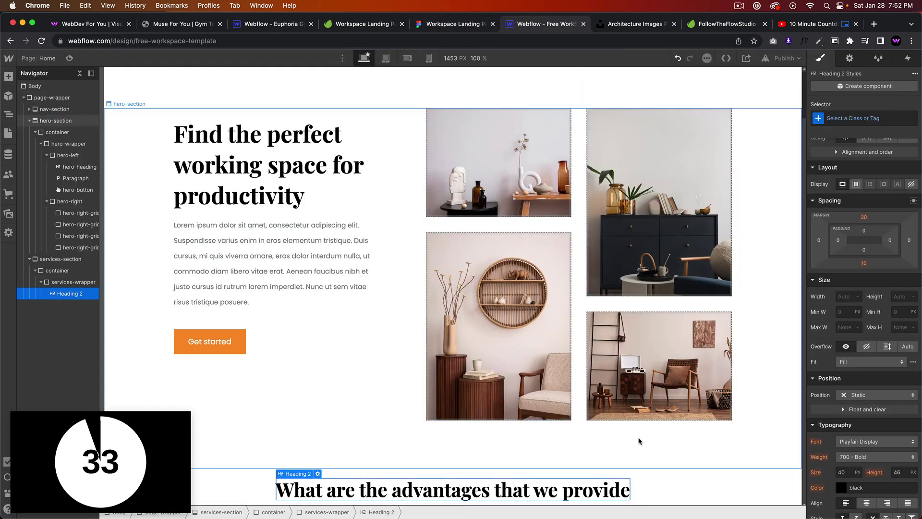
# - Give the H2 a new services-heading class with an 18 ch maximum width
pyautogui.click(853, 118)
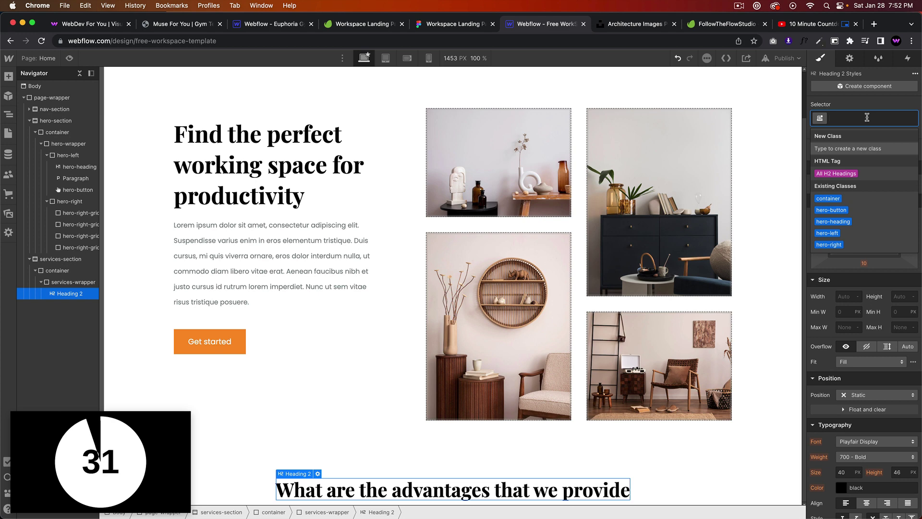
pyautogui.write('services-heading')
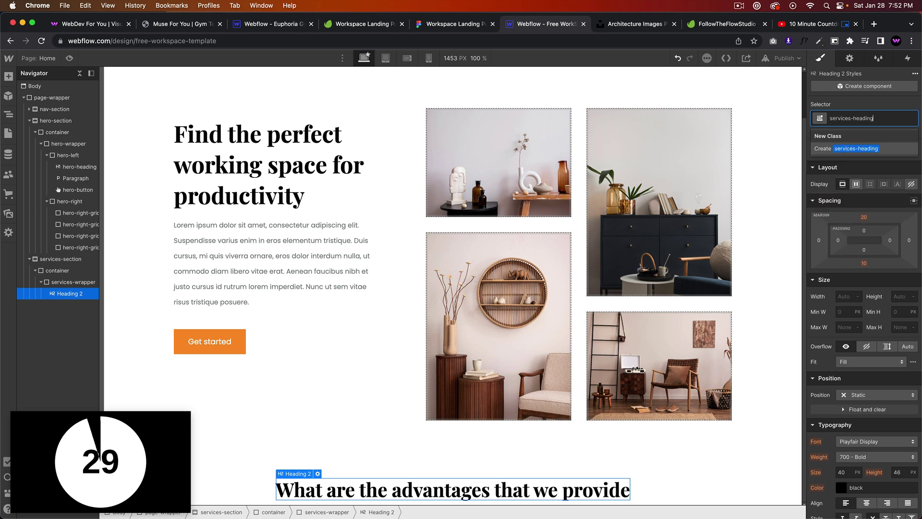
pyautogui.press('Return')
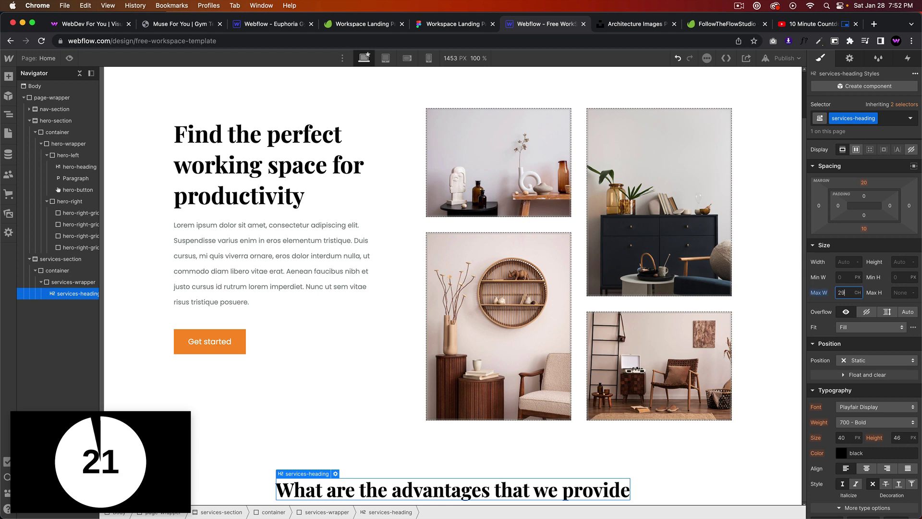
pyautogui.press('Down')
pyautogui.press('Down')
pyautogui.press('Down')
pyautogui.press('Down')
pyautogui.press('Down')
pyautogui.press('Down')
pyautogui.press('Down')
pyautogui.press('Down')
pyautogui.press('Down')
pyautogui.press('Down')
pyautogui.press('Down')
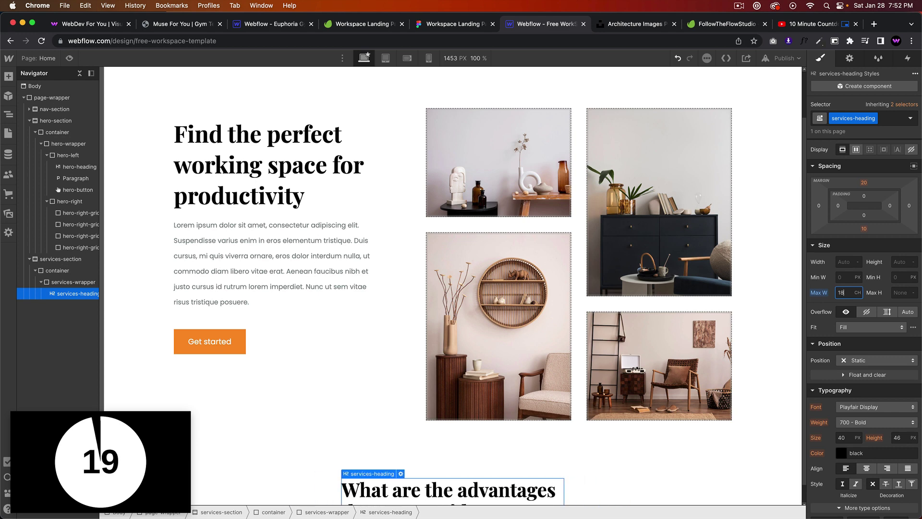
pyautogui.press('Down')
pyautogui.press('Up')
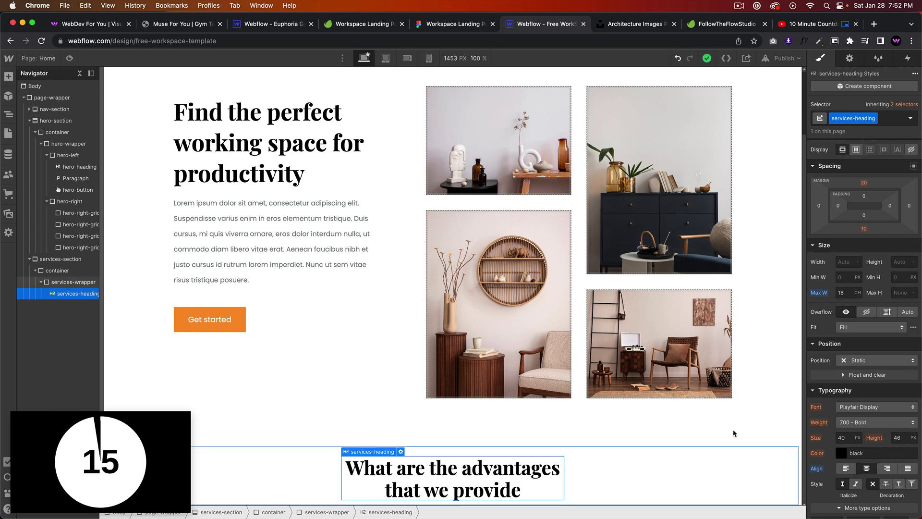
# - Set services-section padding to 20 px top and 100 px bottom
pyautogui.click(636, 480)
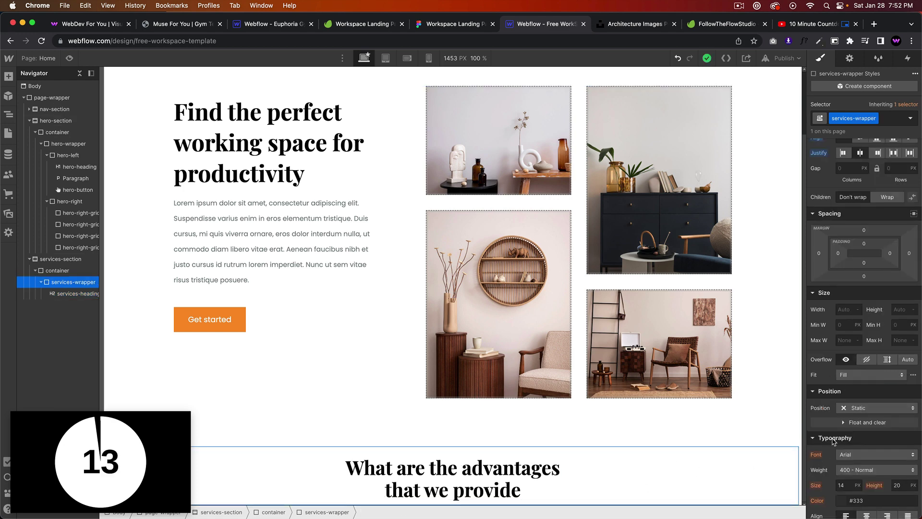
pyautogui.click(72, 260)
pyautogui.click(865, 209)
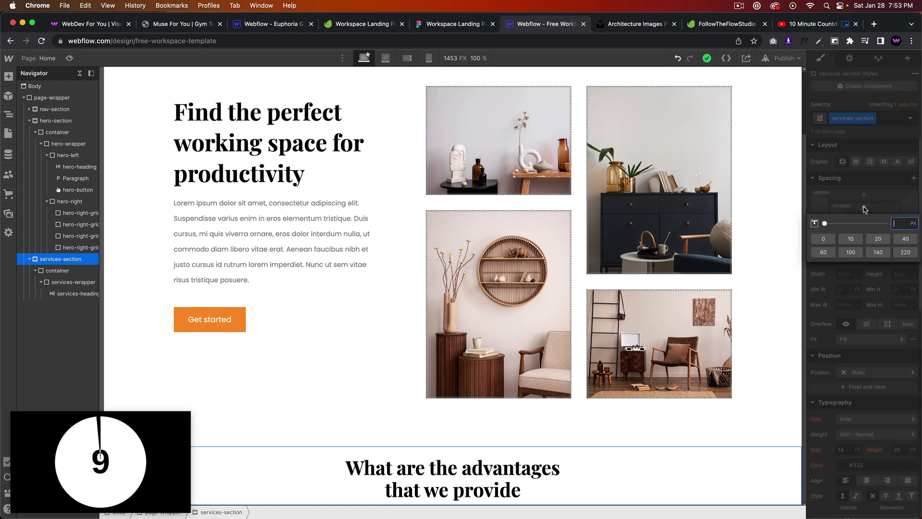
pyautogui.press('Return')
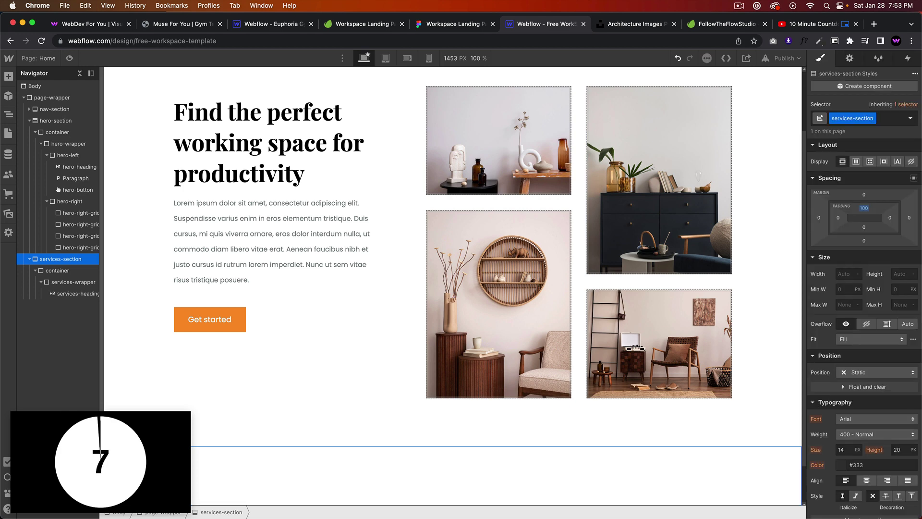
pyautogui.click(864, 227)
pyautogui.write('100')
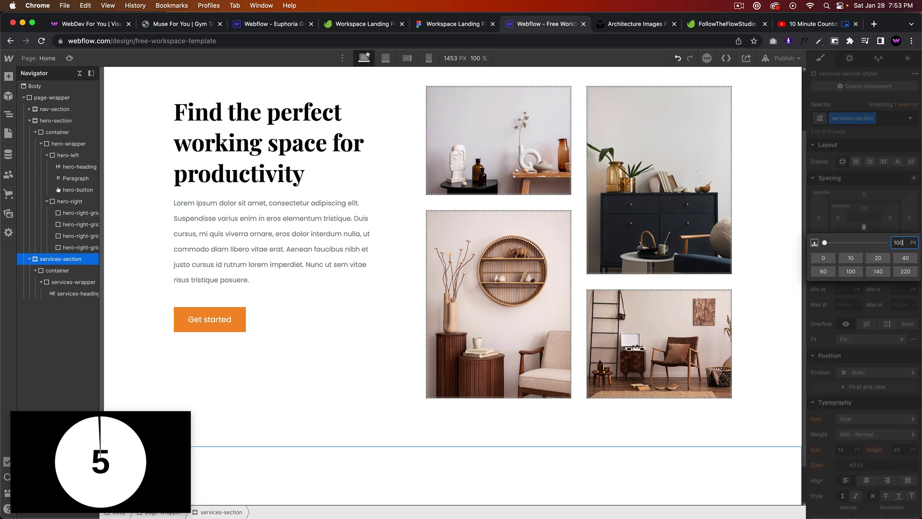
pyautogui.press('Return')
pyautogui.scroll(-2, 542, 333)
pyautogui.click(864, 208)
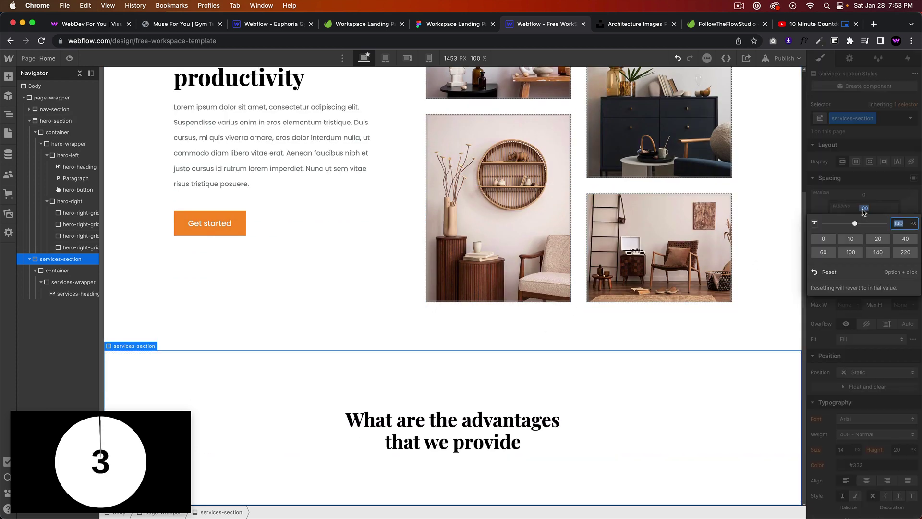
pyautogui.write('20')
pyautogui.press('Return')
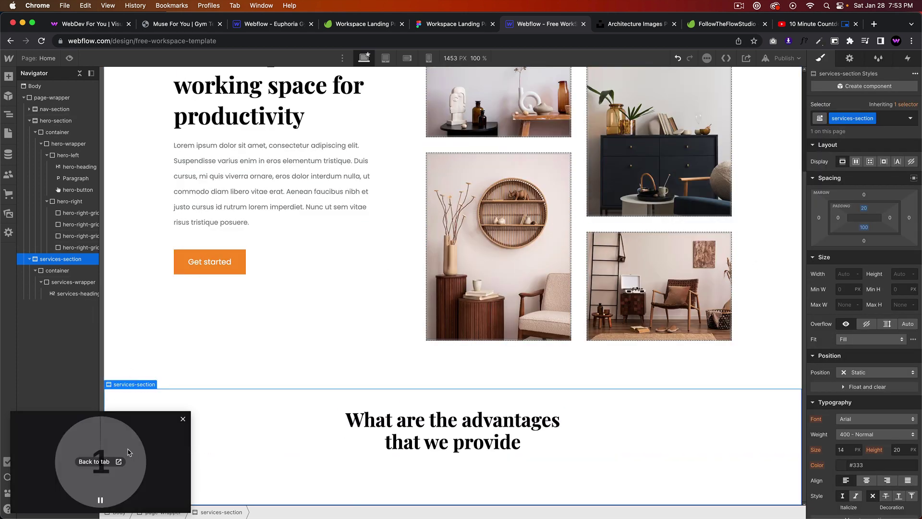
pyautogui.click(183, 420)
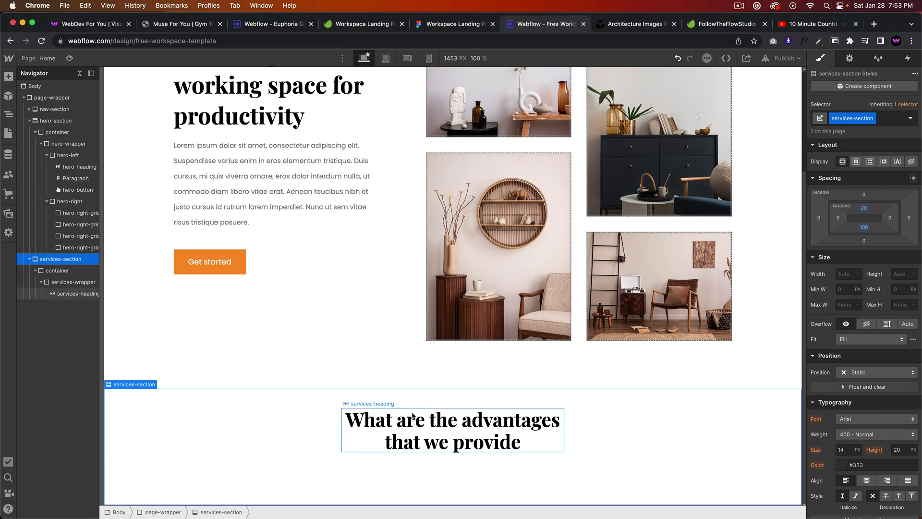
# - Add an empty Div Block inside services-wrapper below the heading
pyautogui.click(289, 444)
pyautogui.click(457, 24)
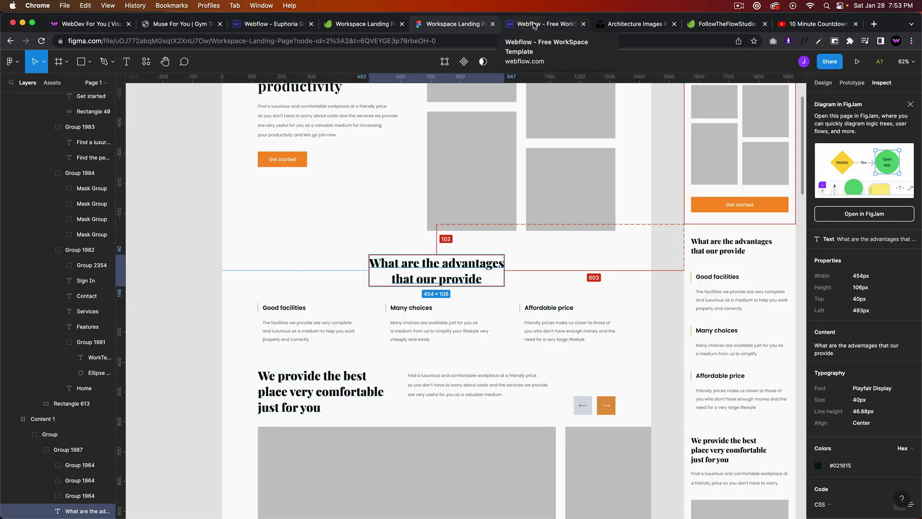
pyautogui.click(533, 26)
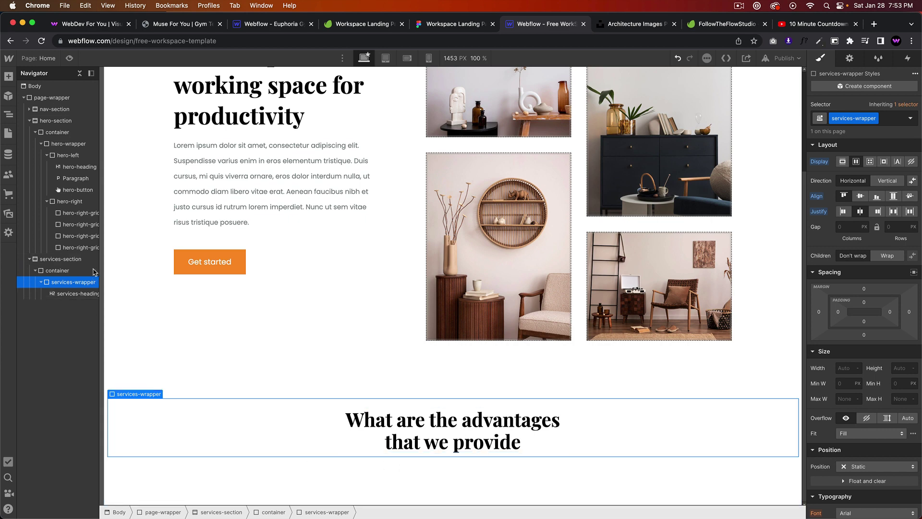
pyautogui.click(70, 271)
pyautogui.click(71, 284)
pyautogui.press('super+e')
pyautogui.press('Return')
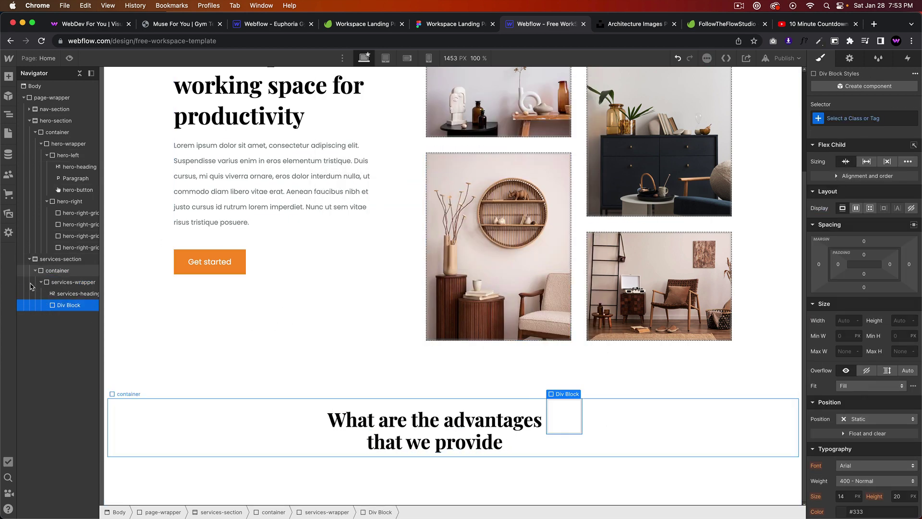
# - Set services-wrapper to a vertical direction with centred alignment, then select the new box
pyautogui.click(60, 282)
pyautogui.click(888, 181)
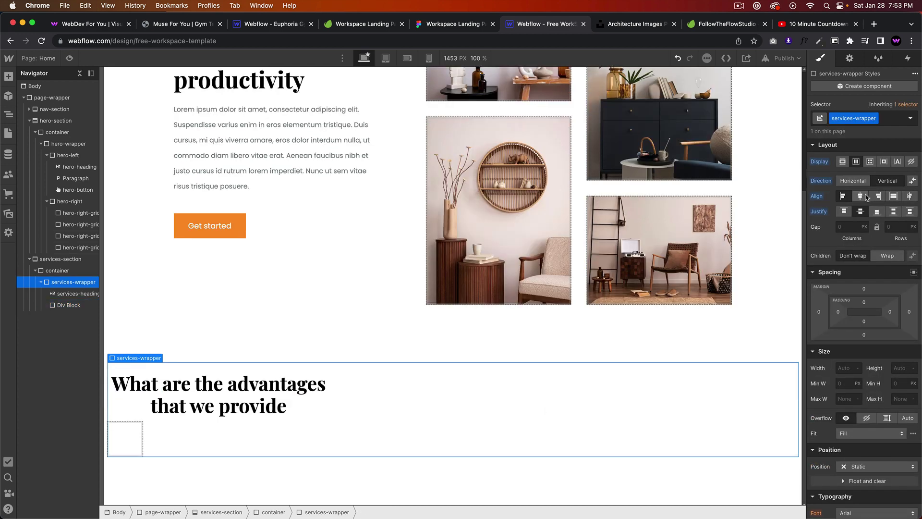
pyautogui.click(866, 196)
pyautogui.click(452, 438)
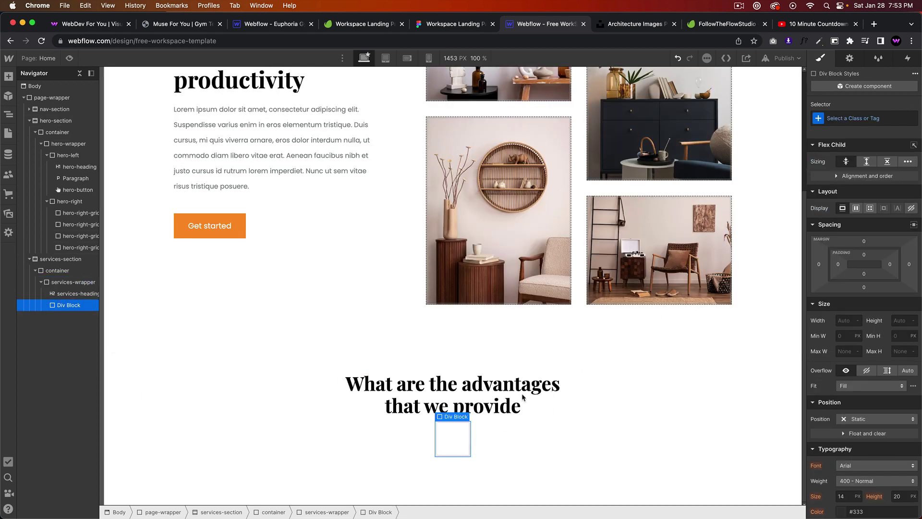
pyautogui.click(850, 118)
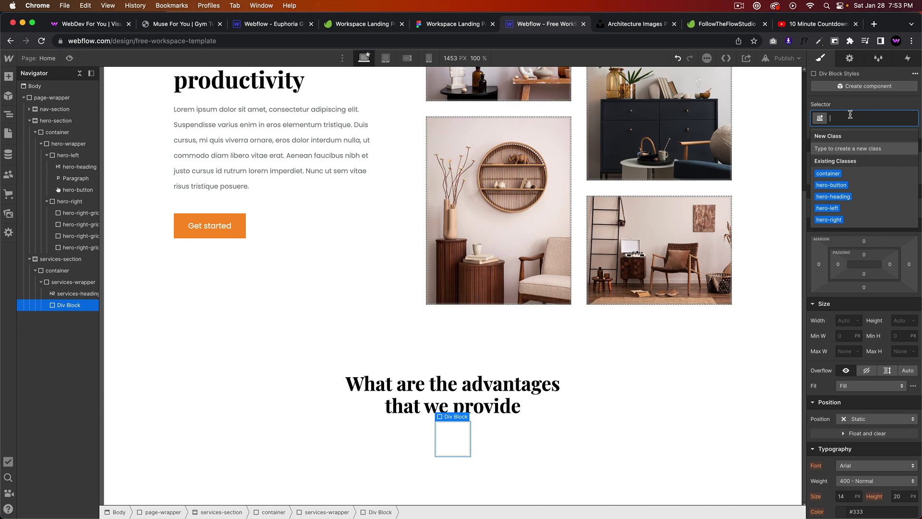
# - Give the items wrapper the class services-items-wrapper and set its width to 100%
pyautogui.click(440, 25)
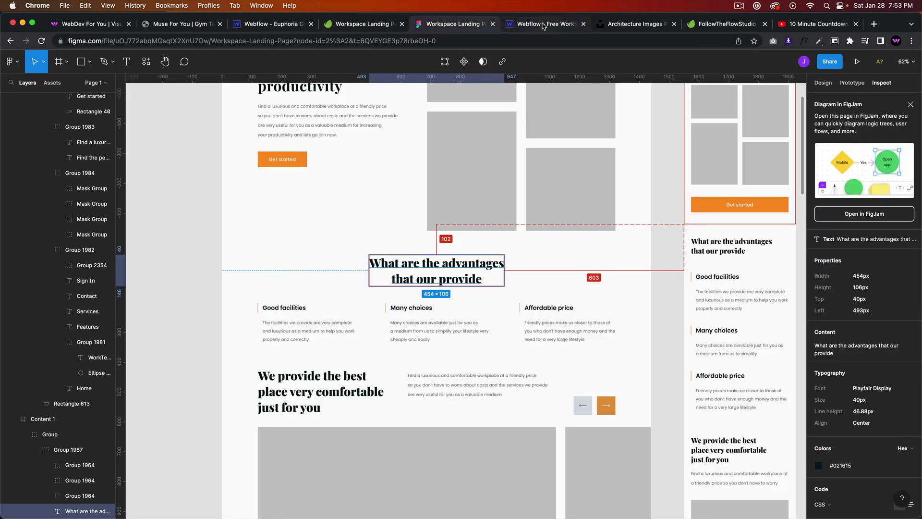
pyautogui.click(543, 25)
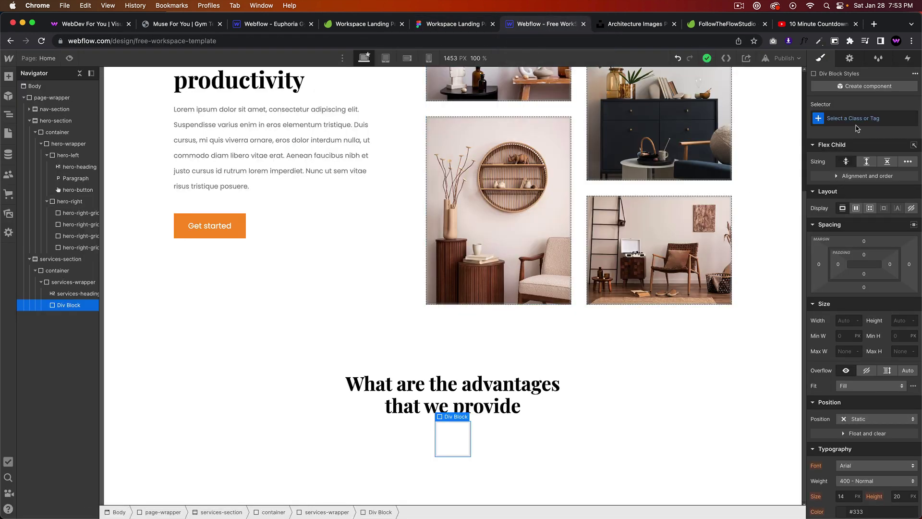
pyautogui.write('ser')
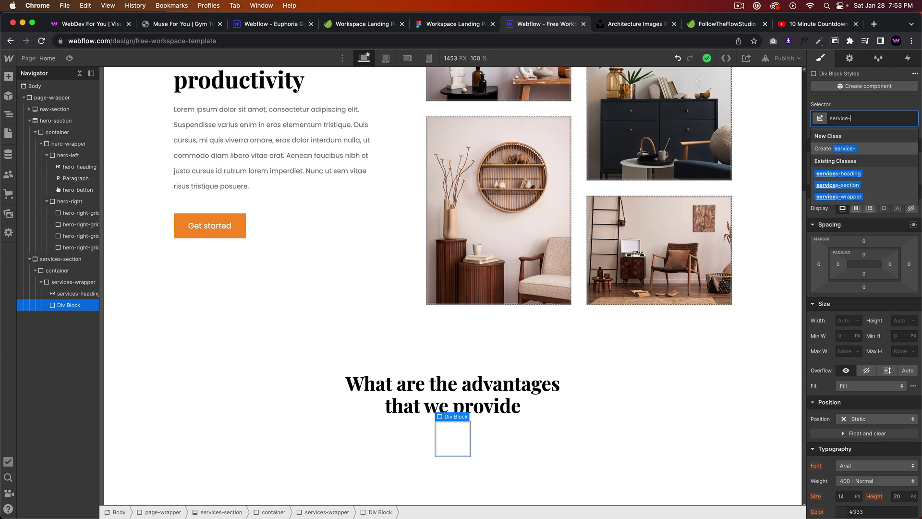
pyautogui.write('vices-')
pyautogui.press('BackSpace')
pyautogui.write('s-items-wrapper')
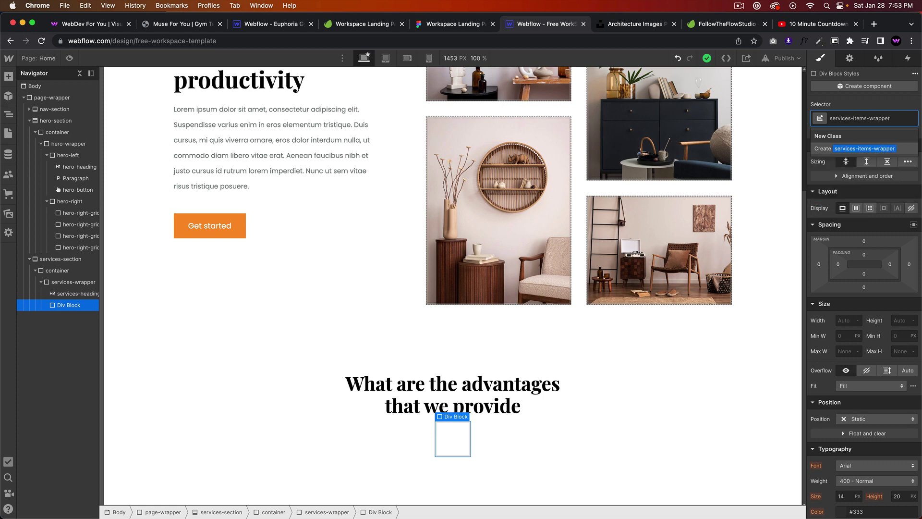
pyautogui.press('Return')
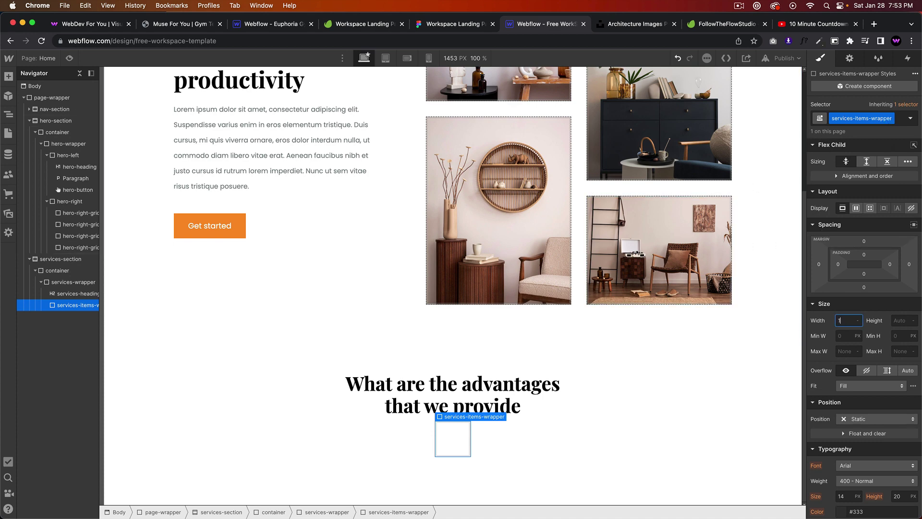
pyautogui.write('100')
pyautogui.press('Return')
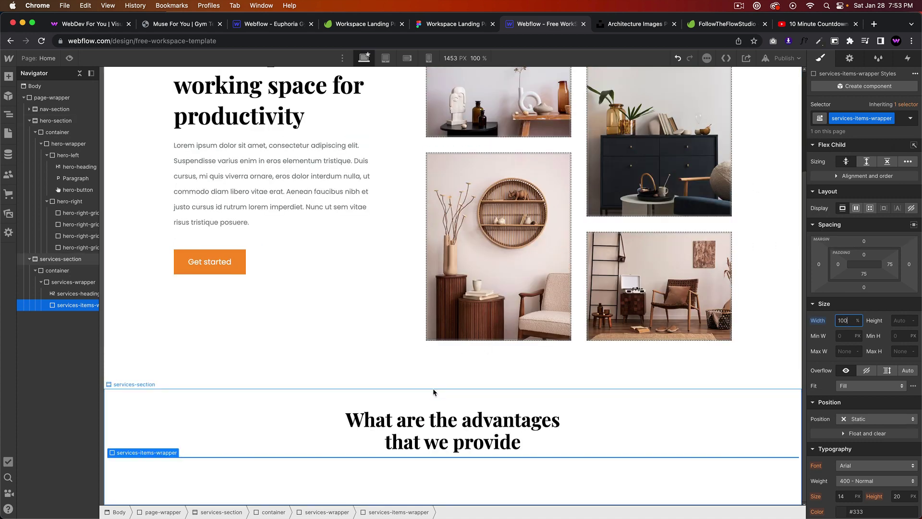
# - Insert a Div Block inside the wrapper and give it the class services-item
pyautogui.press('super+e')
pyautogui.write('div')
pyautogui.press('Return')
pyautogui.press('super+Return')
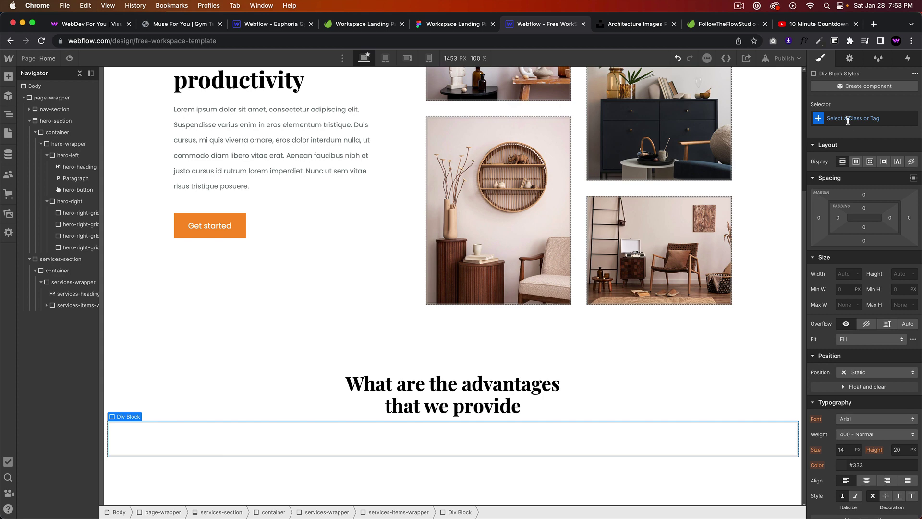
pyautogui.write('services-item')
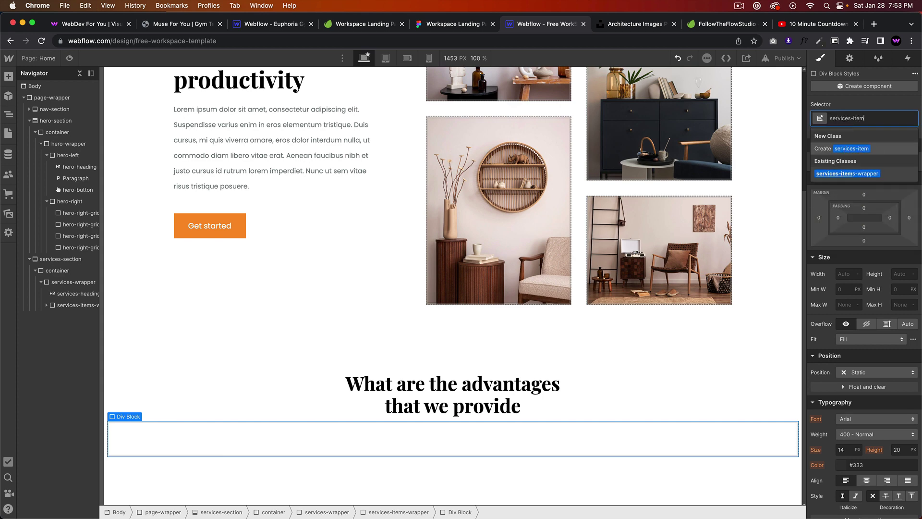
pyautogui.press('Return')
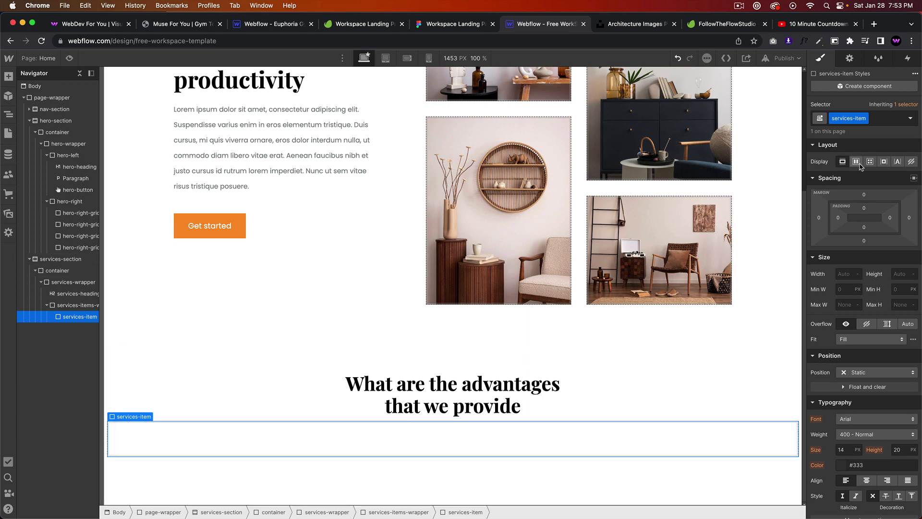
# - Set the wrapper to Display Flex, make services-item grow, and duplicate it into three boxes
pyautogui.click(72, 305)
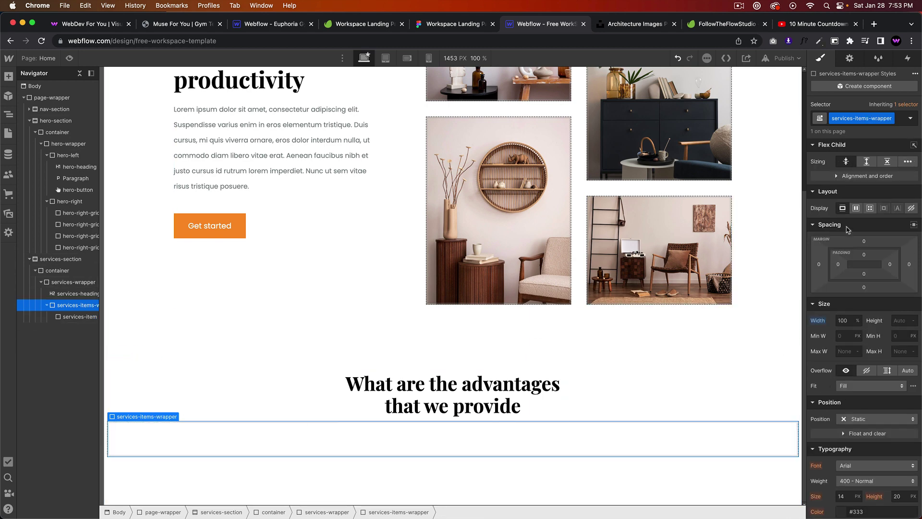
pyautogui.click(856, 208)
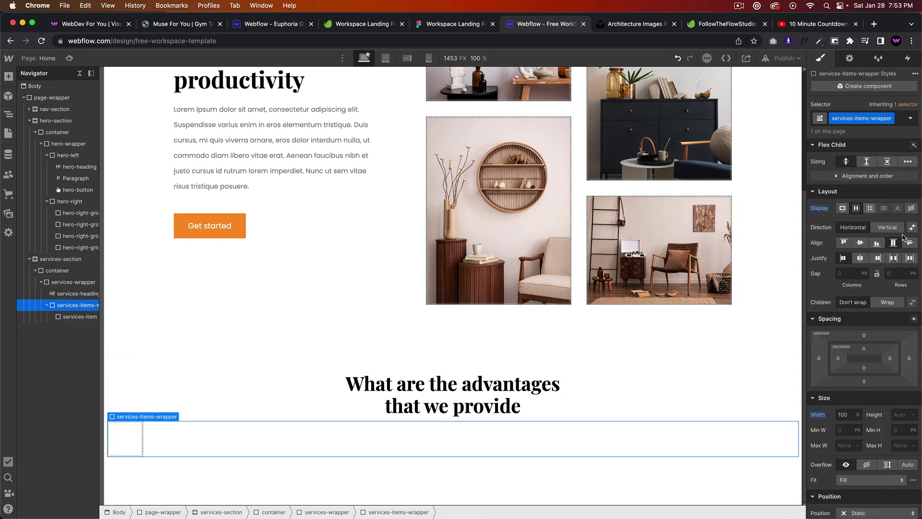
pyautogui.click(125, 442)
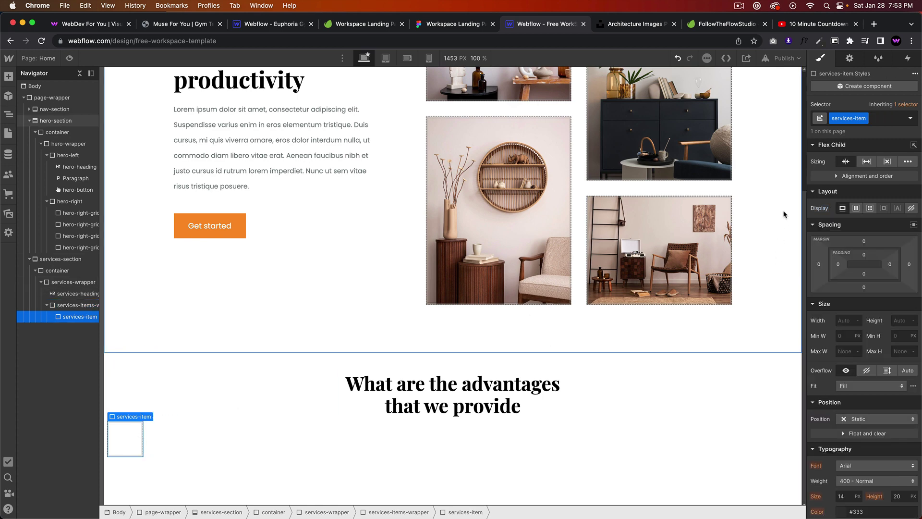
pyautogui.click(866, 162)
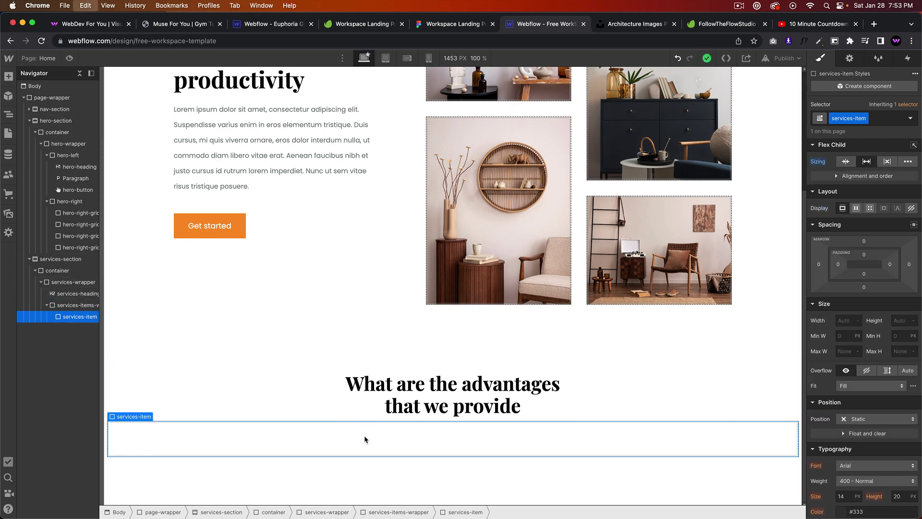
pyautogui.press('super+d')
pyautogui.press('super+d')
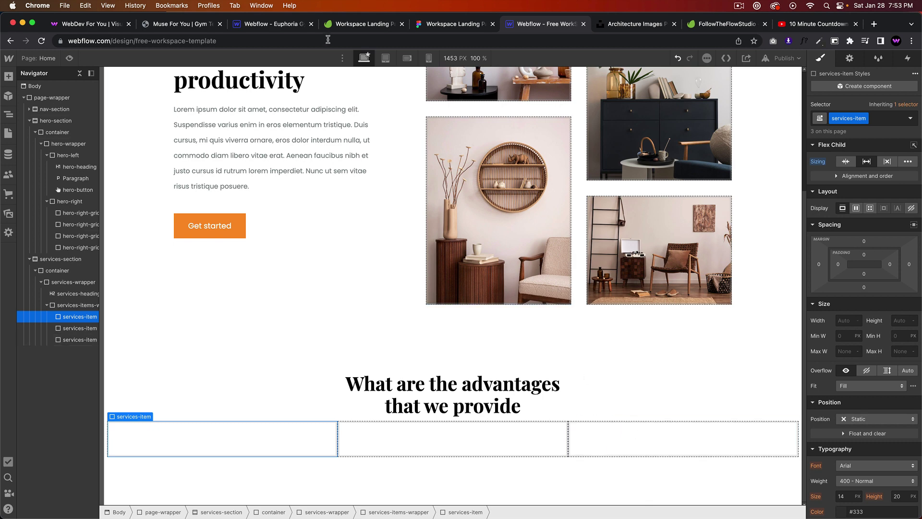
pyautogui.click(474, 25)
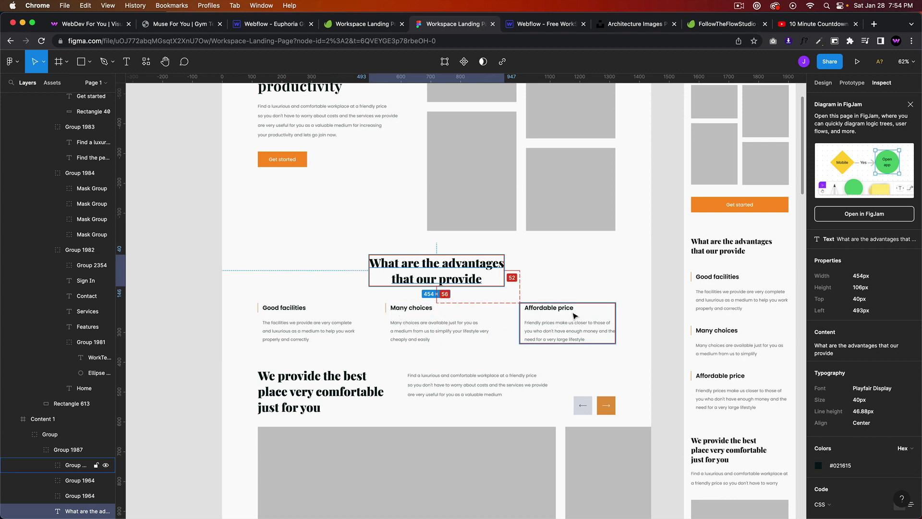
# - Scroll through the Figma landing page to review the sections below the services section
pyautogui.scroll(-5, 514, 312)
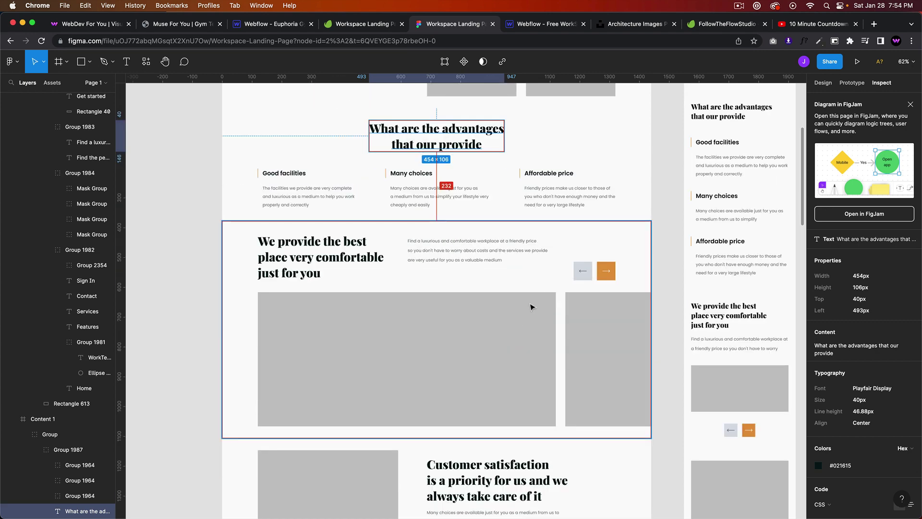
pyautogui.scroll(-7, 447, 336)
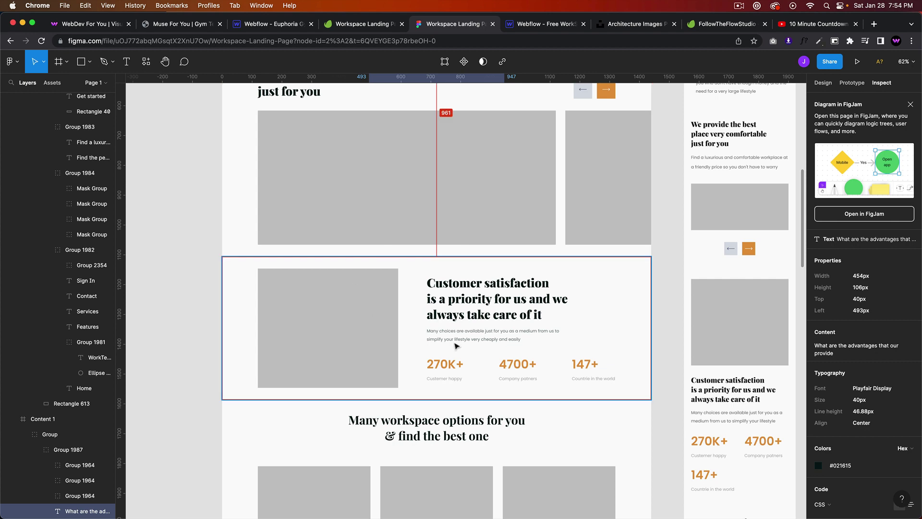
pyautogui.scroll(-2, 461, 339)
pyautogui.scroll(-4, 512, 347)
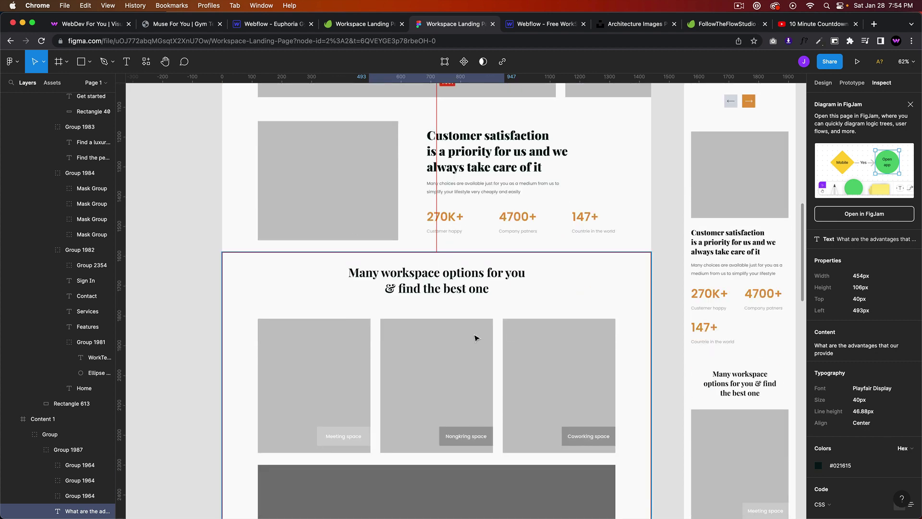
pyautogui.scroll(-2, 435, 330)
pyautogui.scroll(-6, 435, 330)
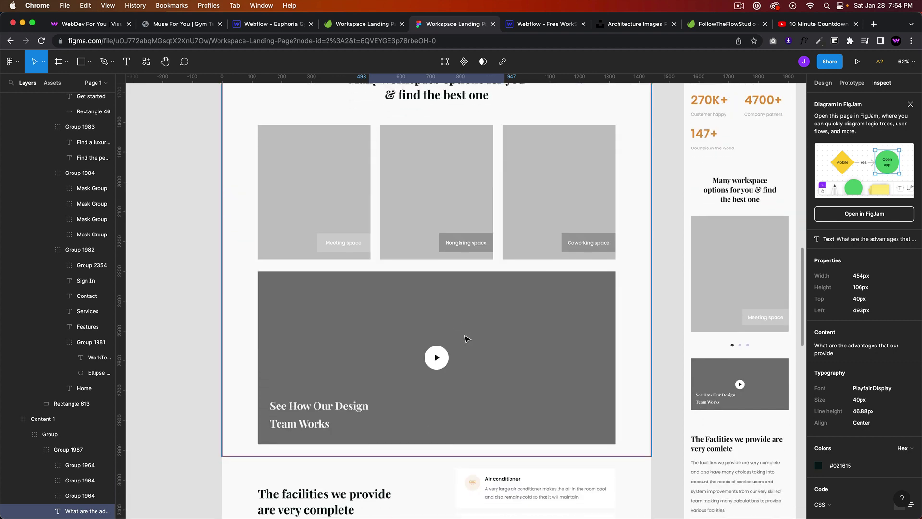
pyautogui.scroll(-7, 476, 372)
pyautogui.scroll(-1, 474, 372)
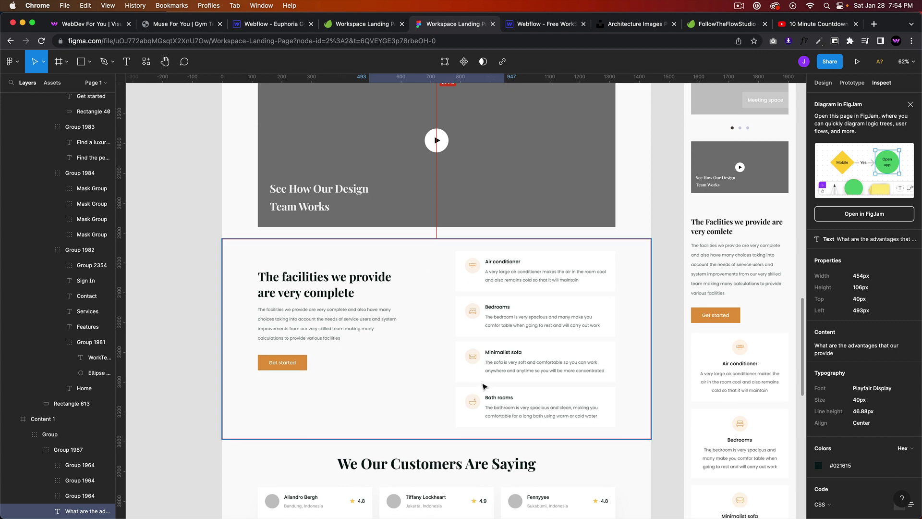
pyautogui.scroll(-7, 483, 385)
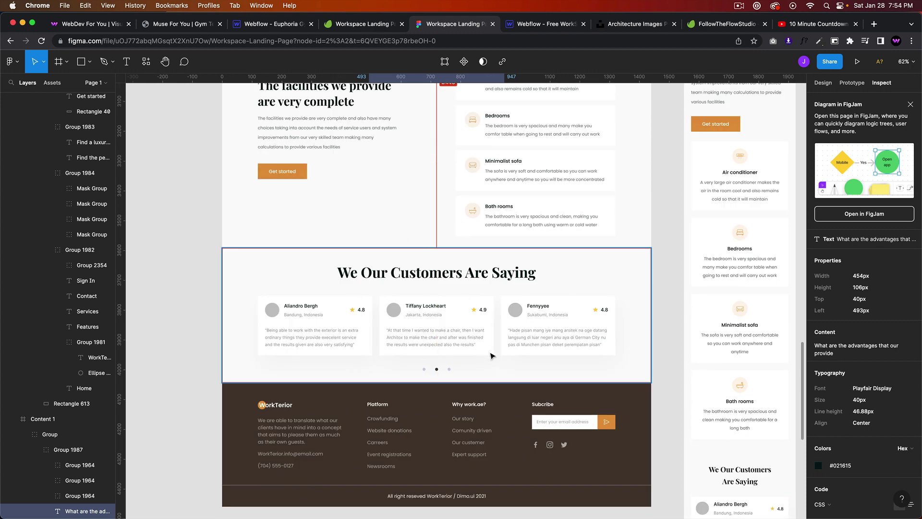
pyautogui.scroll(-1, 491, 370)
pyautogui.scroll(20, 445, 418)
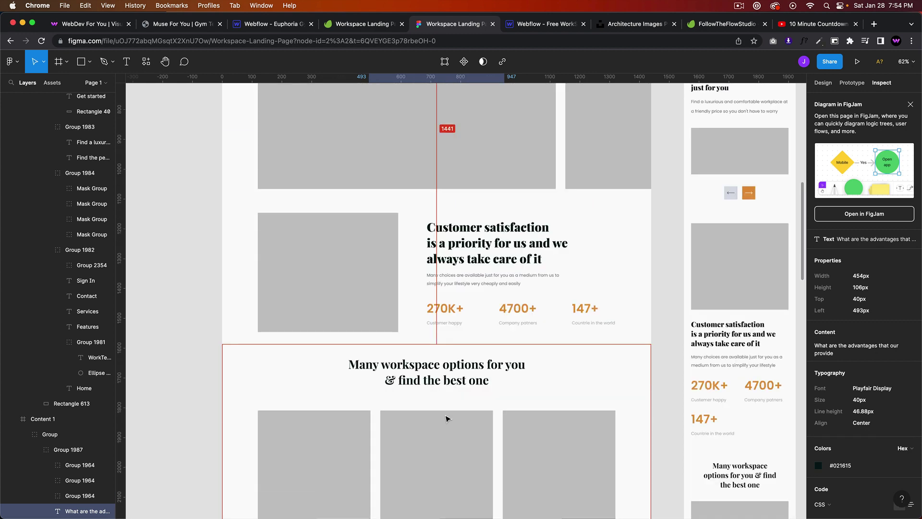
pyautogui.scroll(-6, 626, 284)
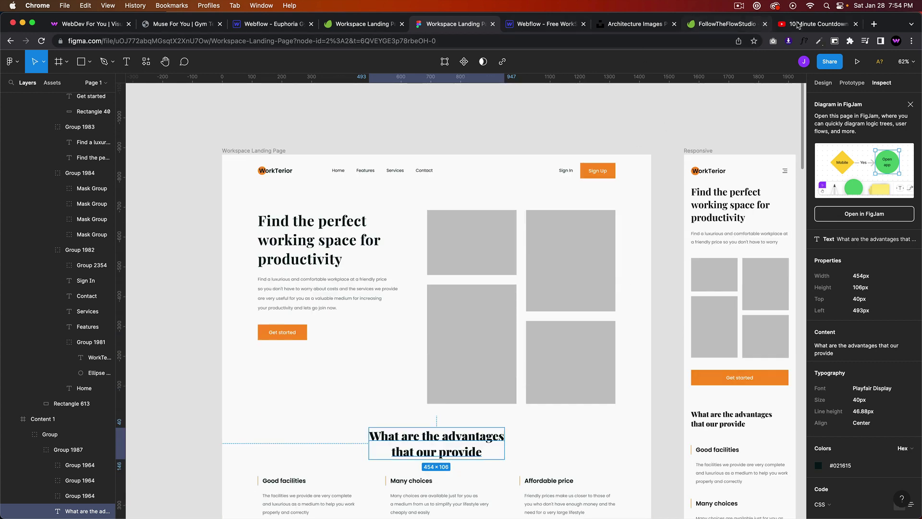
# - Give the services heading a 40 px bottom margin, then select the services wrapper and section
pyautogui.click(527, 24)
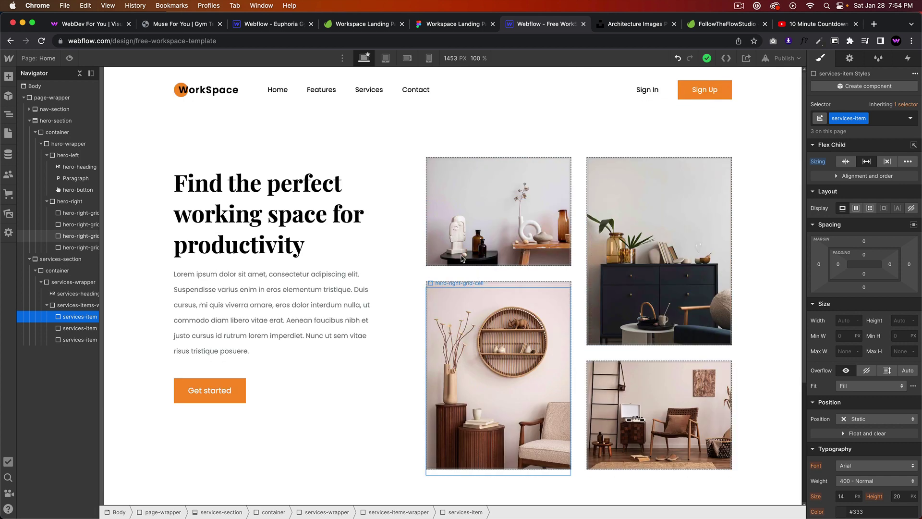
pyautogui.click(420, 384)
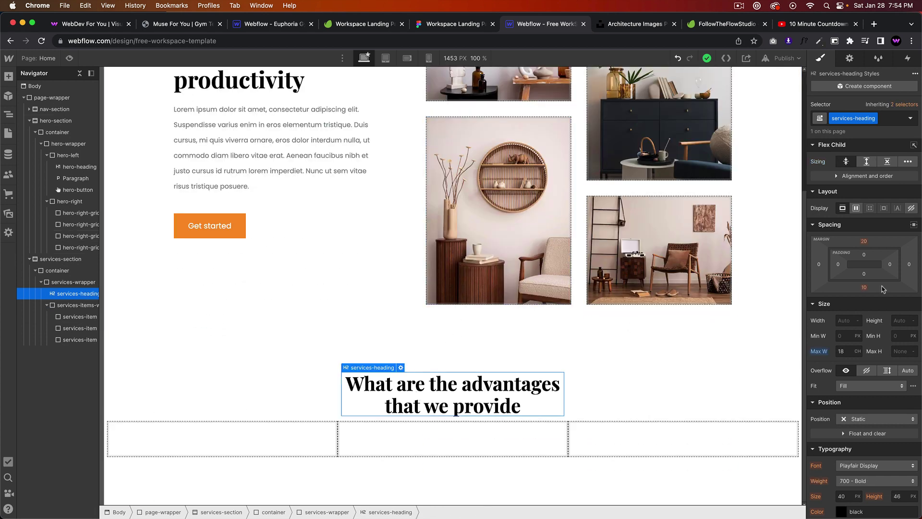
pyautogui.click(864, 287)
pyautogui.click(603, 370)
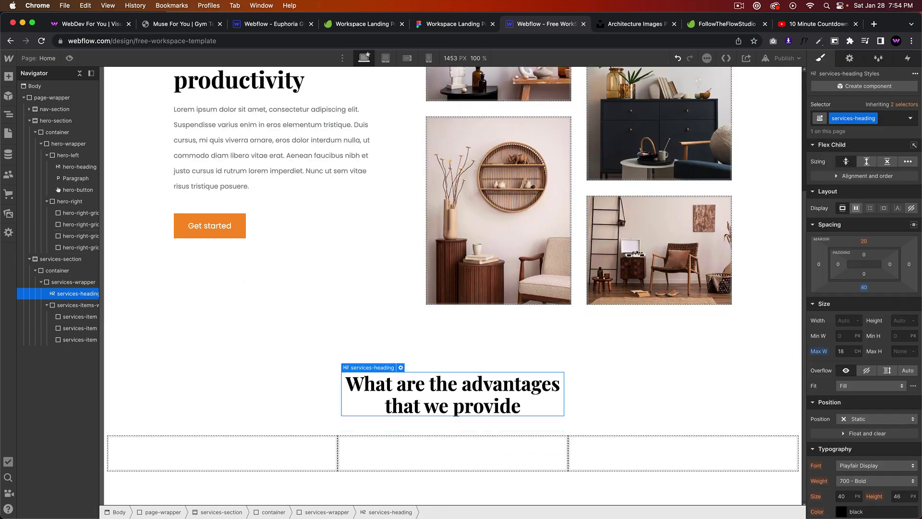
pyautogui.click(206, 356)
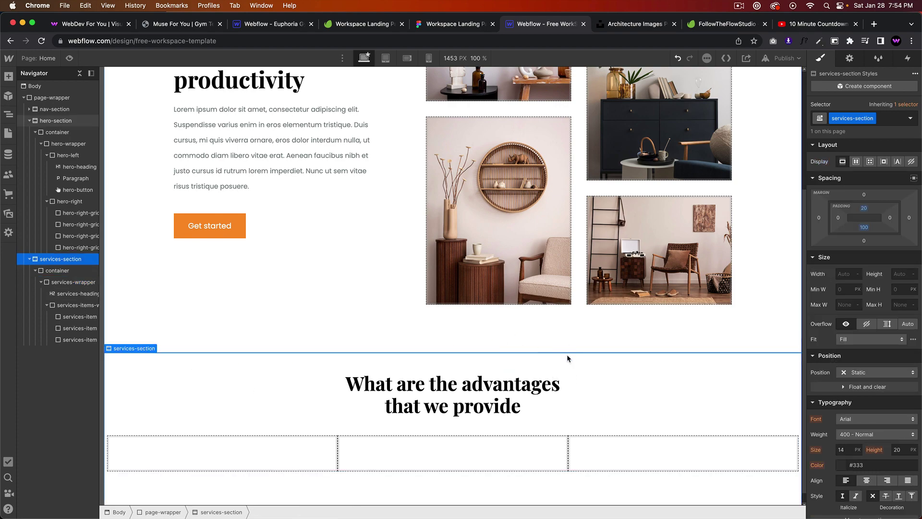